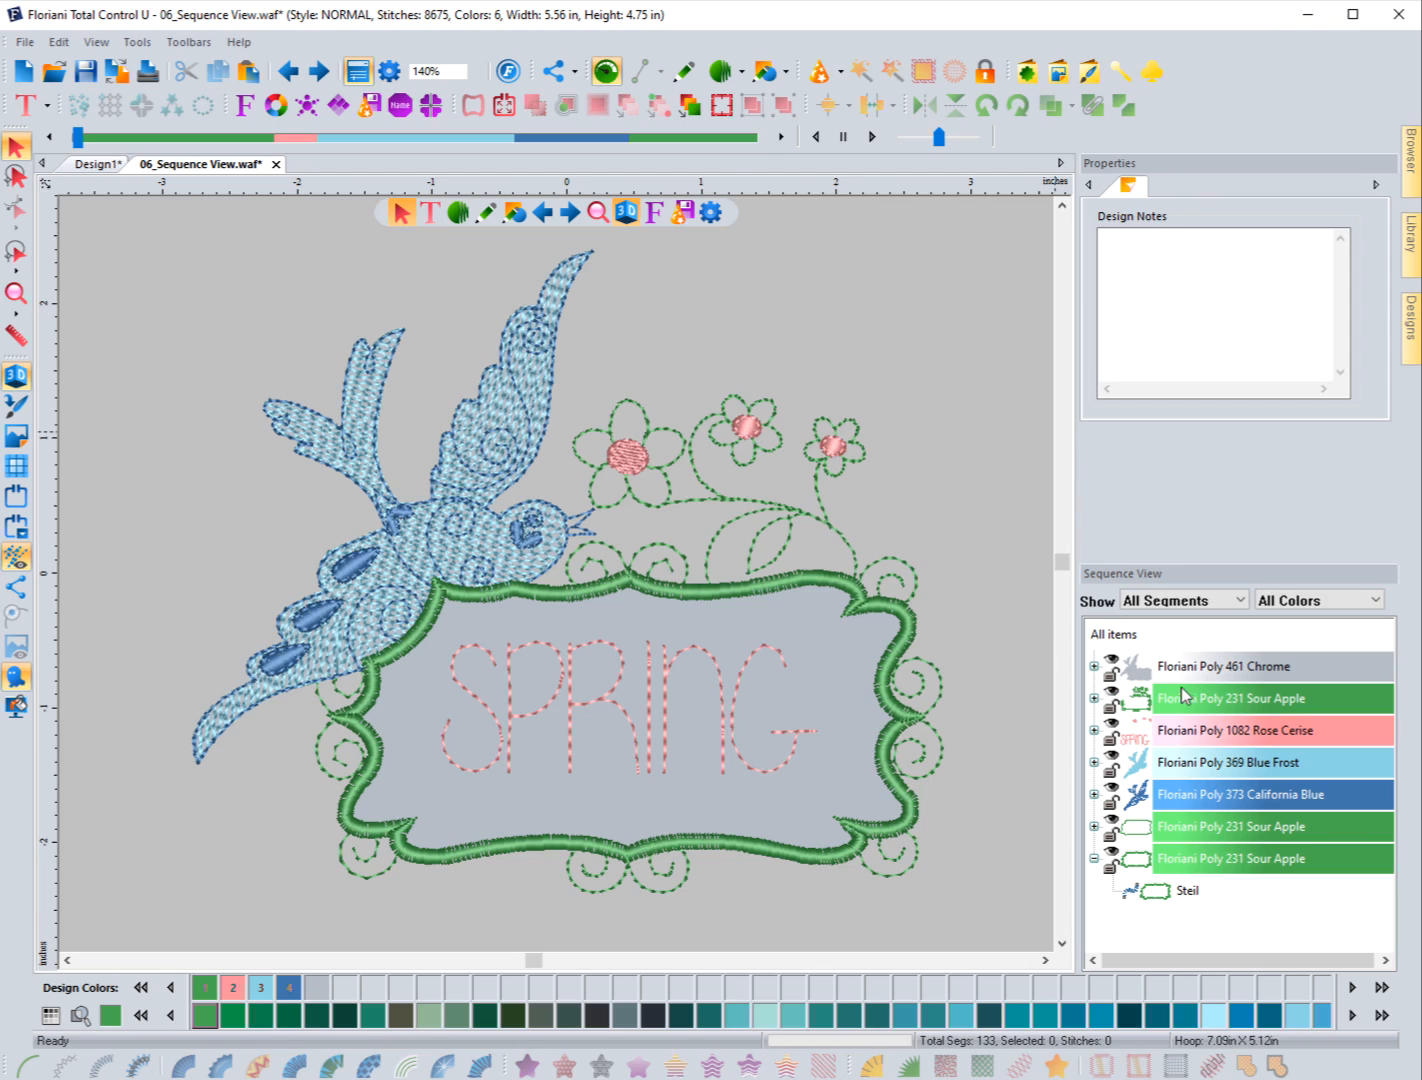
In the Rose Cerise color group, move Left Flower Center and Left Flower Center Run together to directly after Right Flower Center Run
click(1094, 732)
scroll(1170, 783, down, 2)
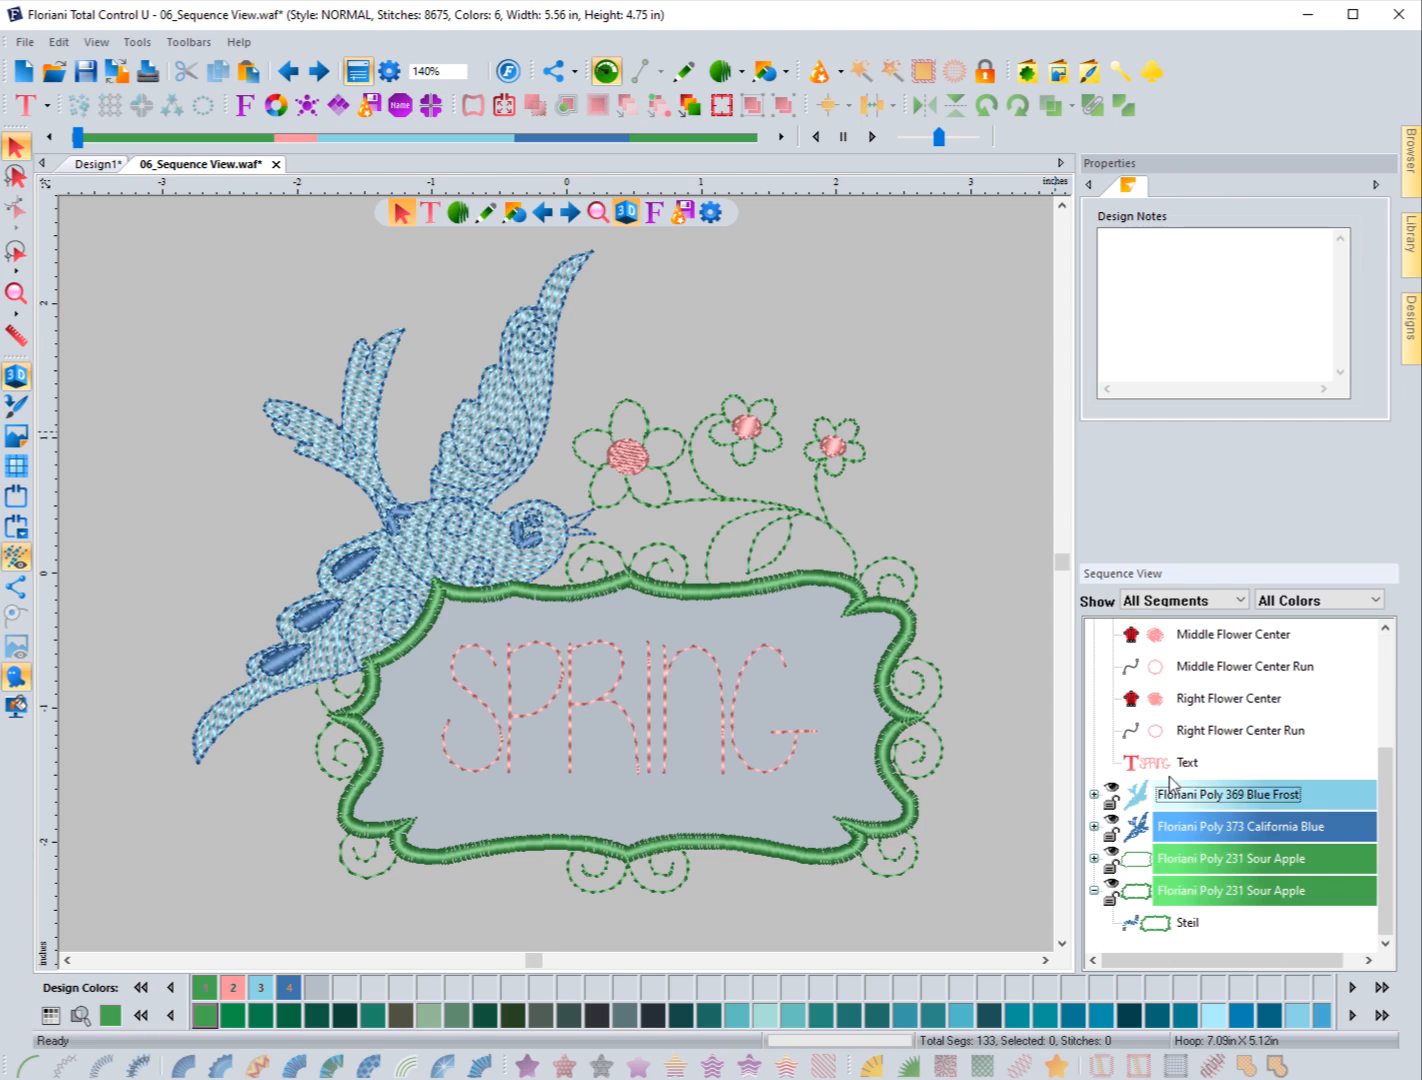
scroll(1172, 783, up, 1)
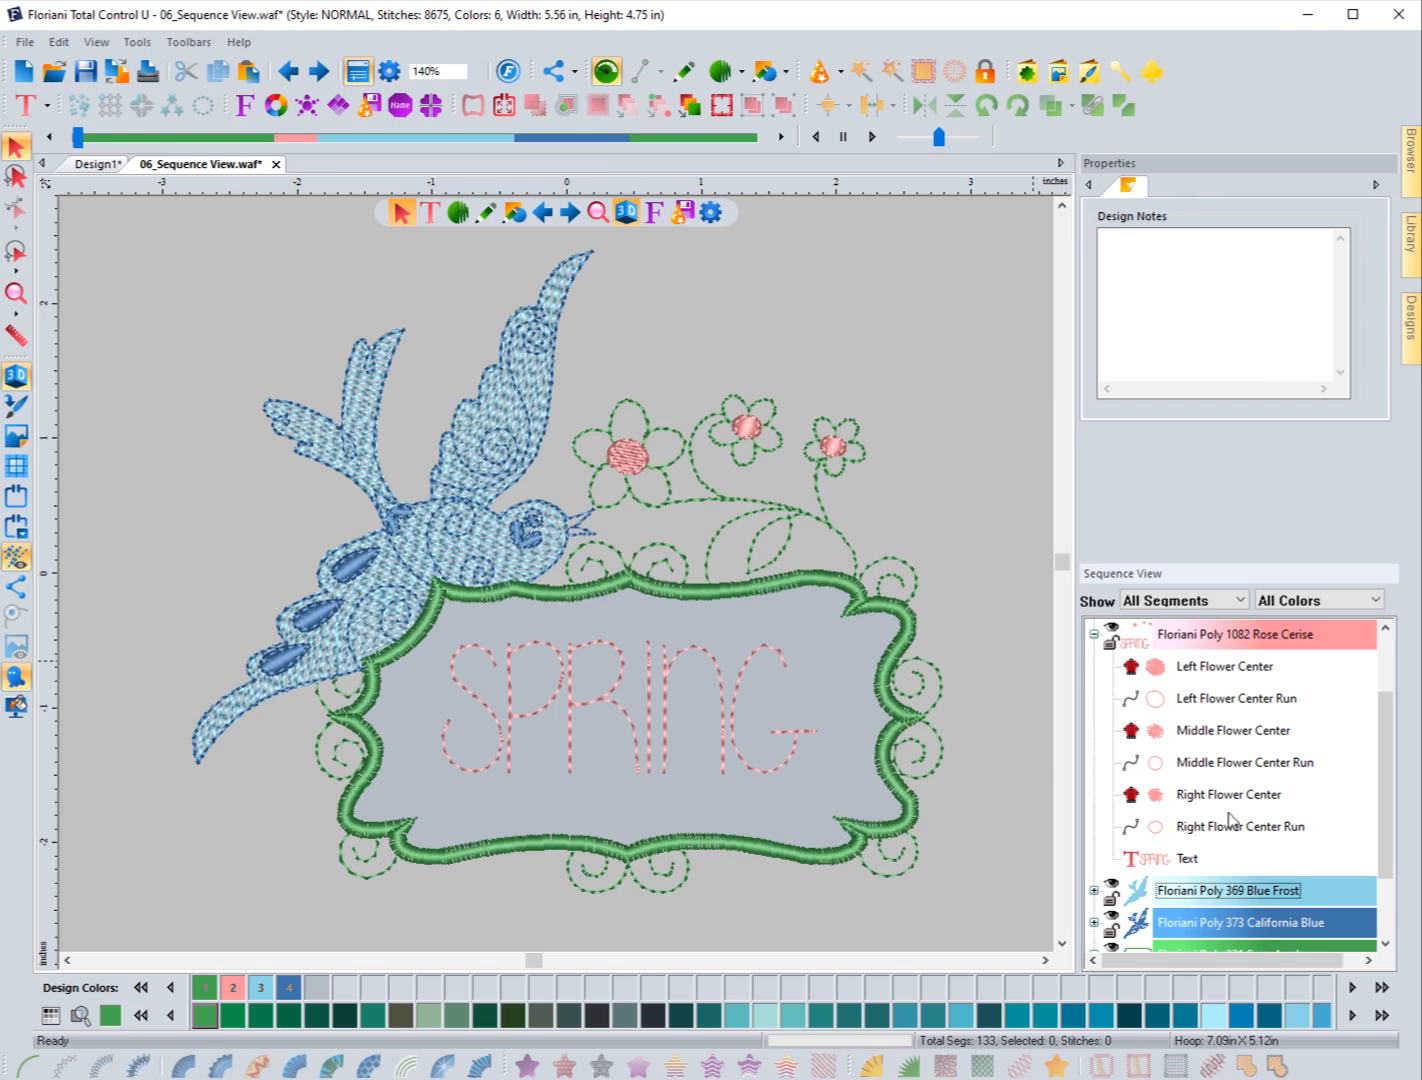
click(1201, 670)
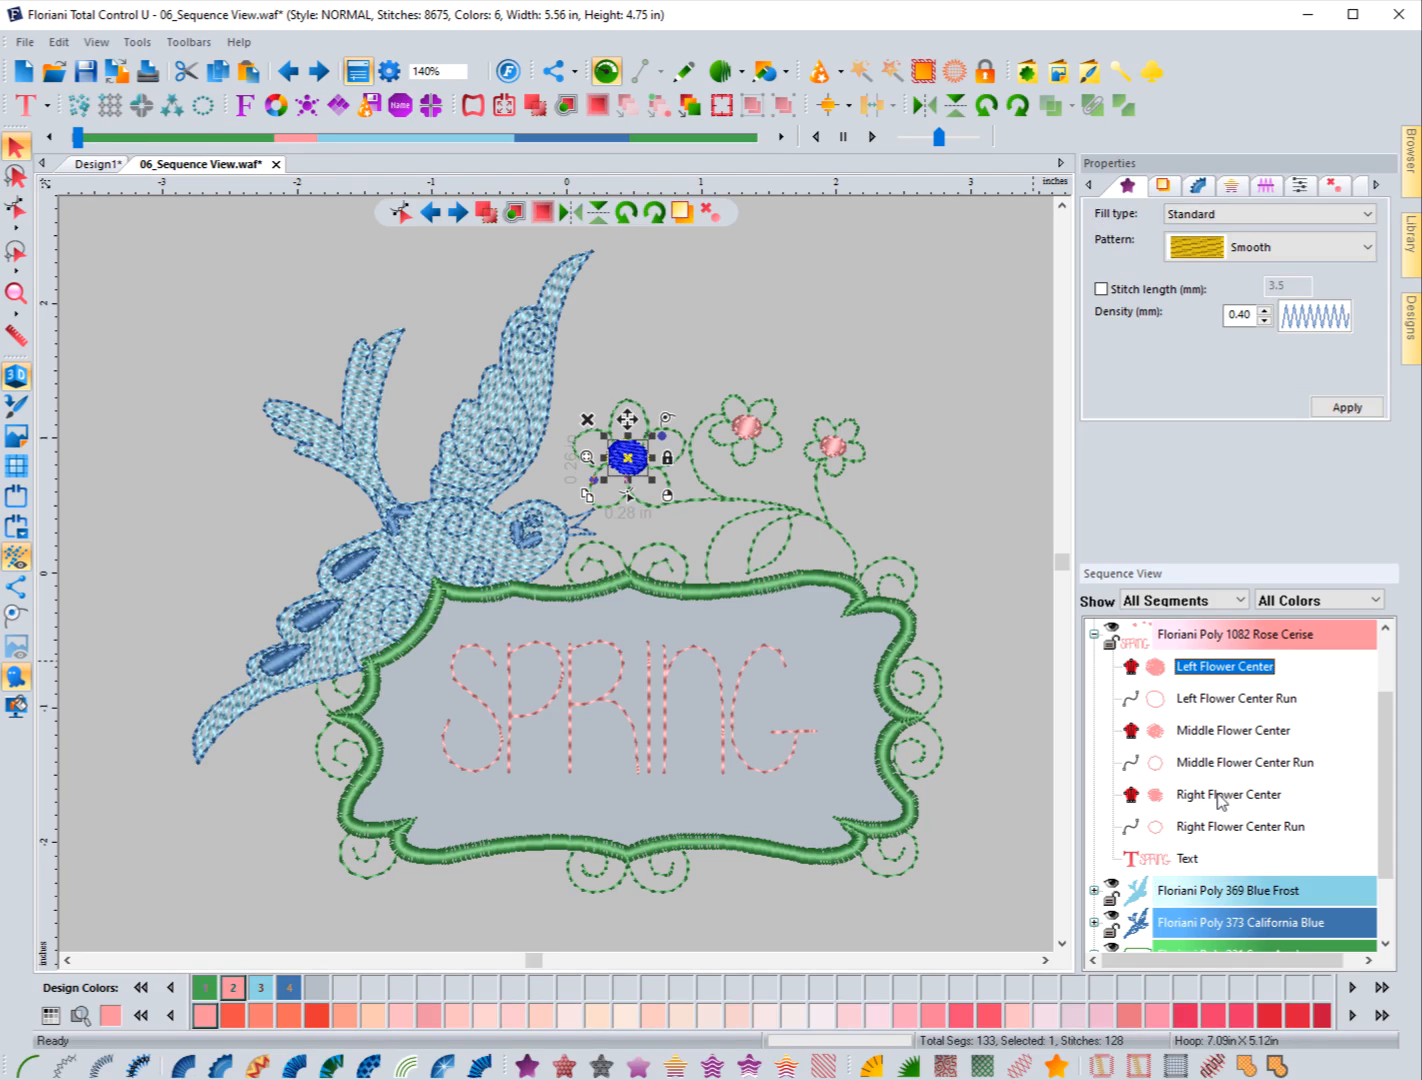
ctrl+click(1206, 700)
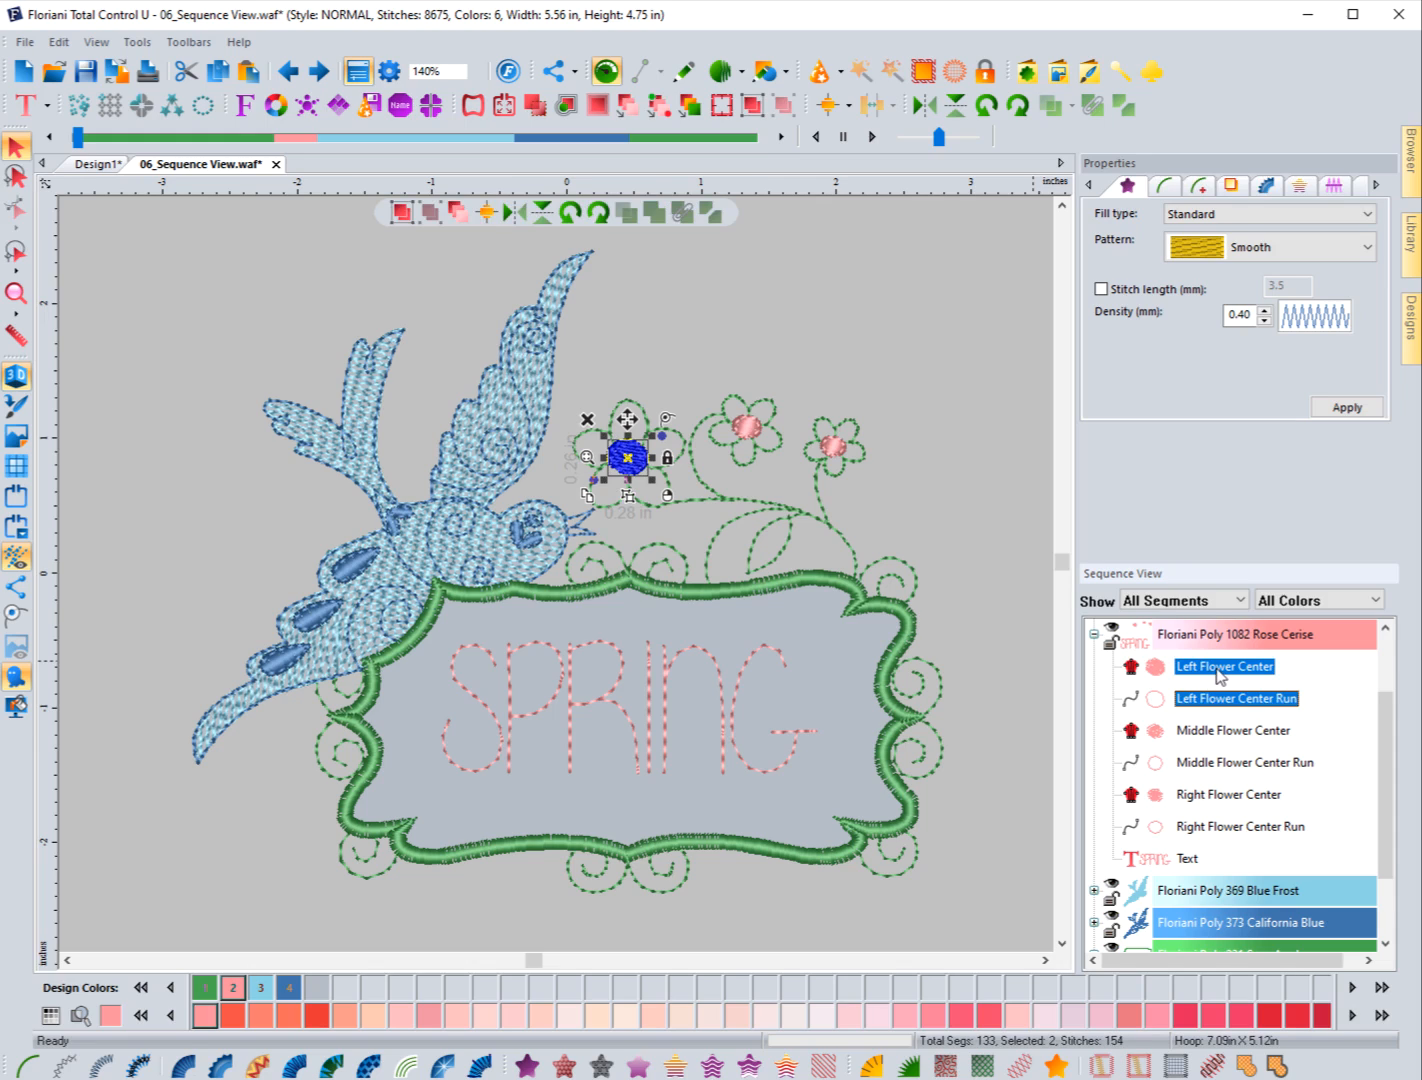
click(1216, 672)
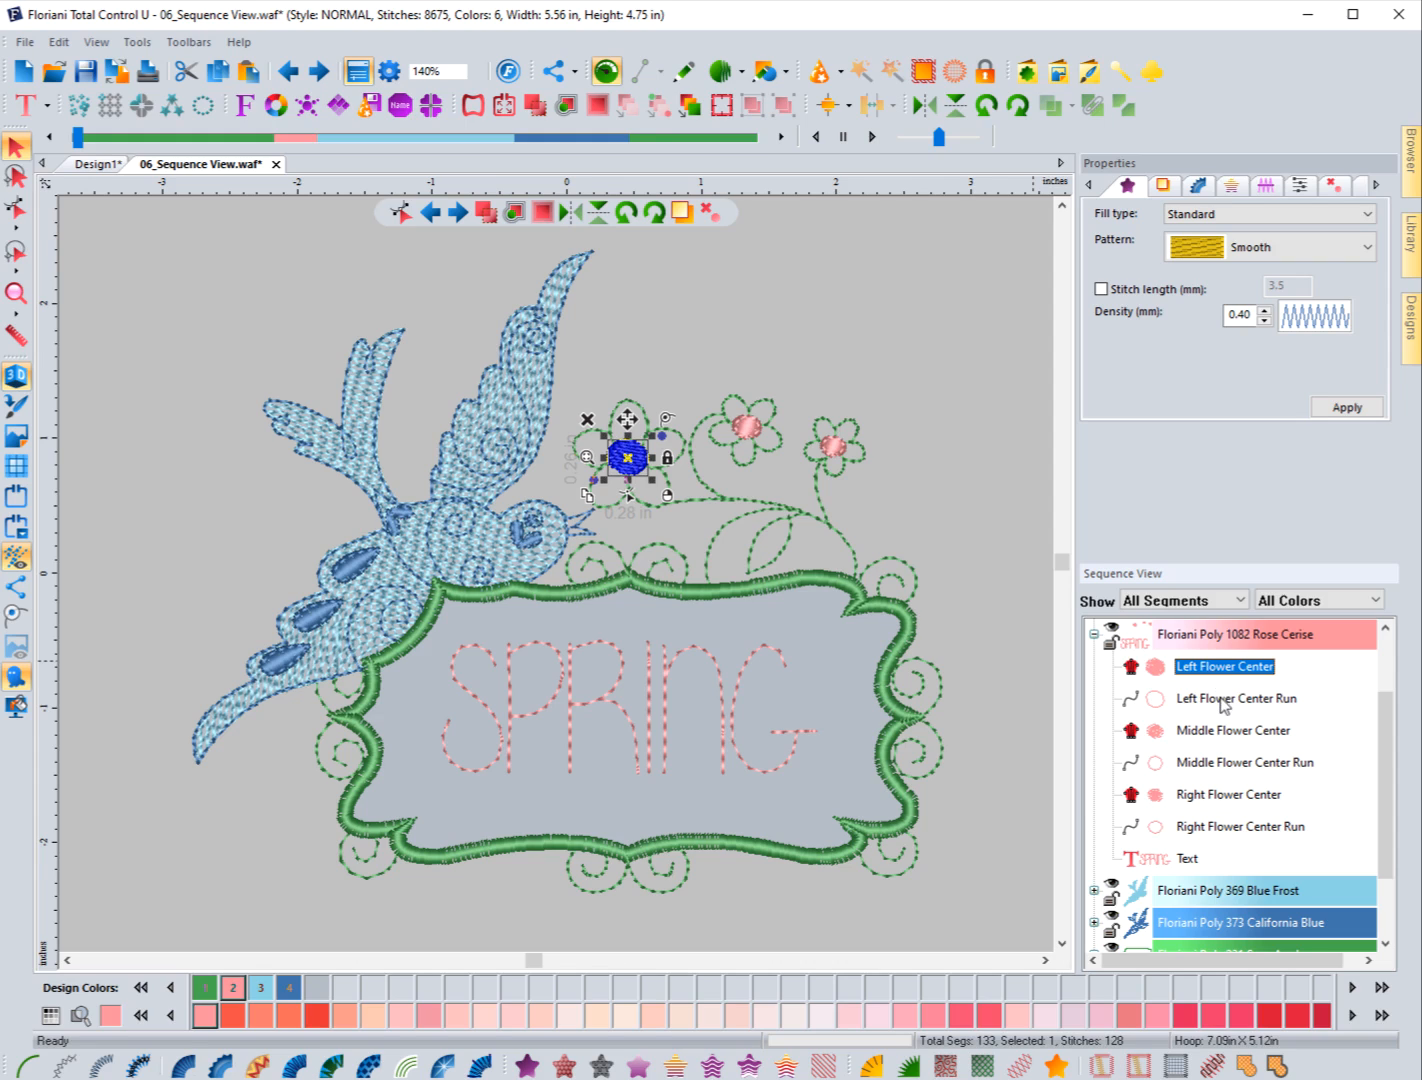
ctrl+click(1220, 698)
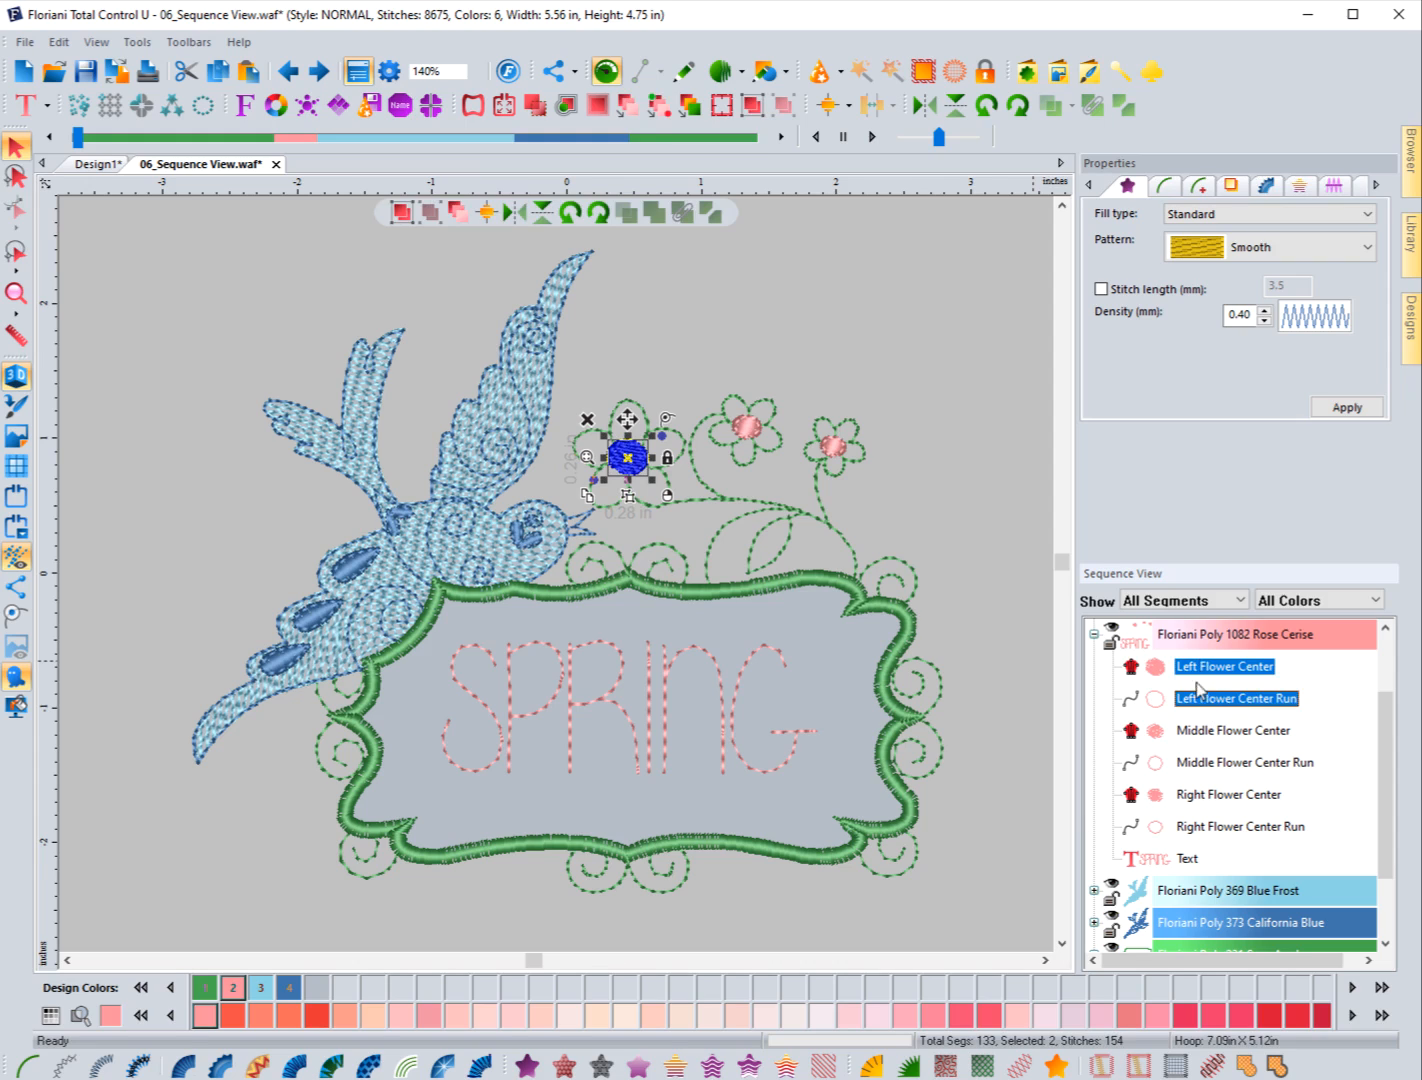
drag(1200, 673, 1190, 828)
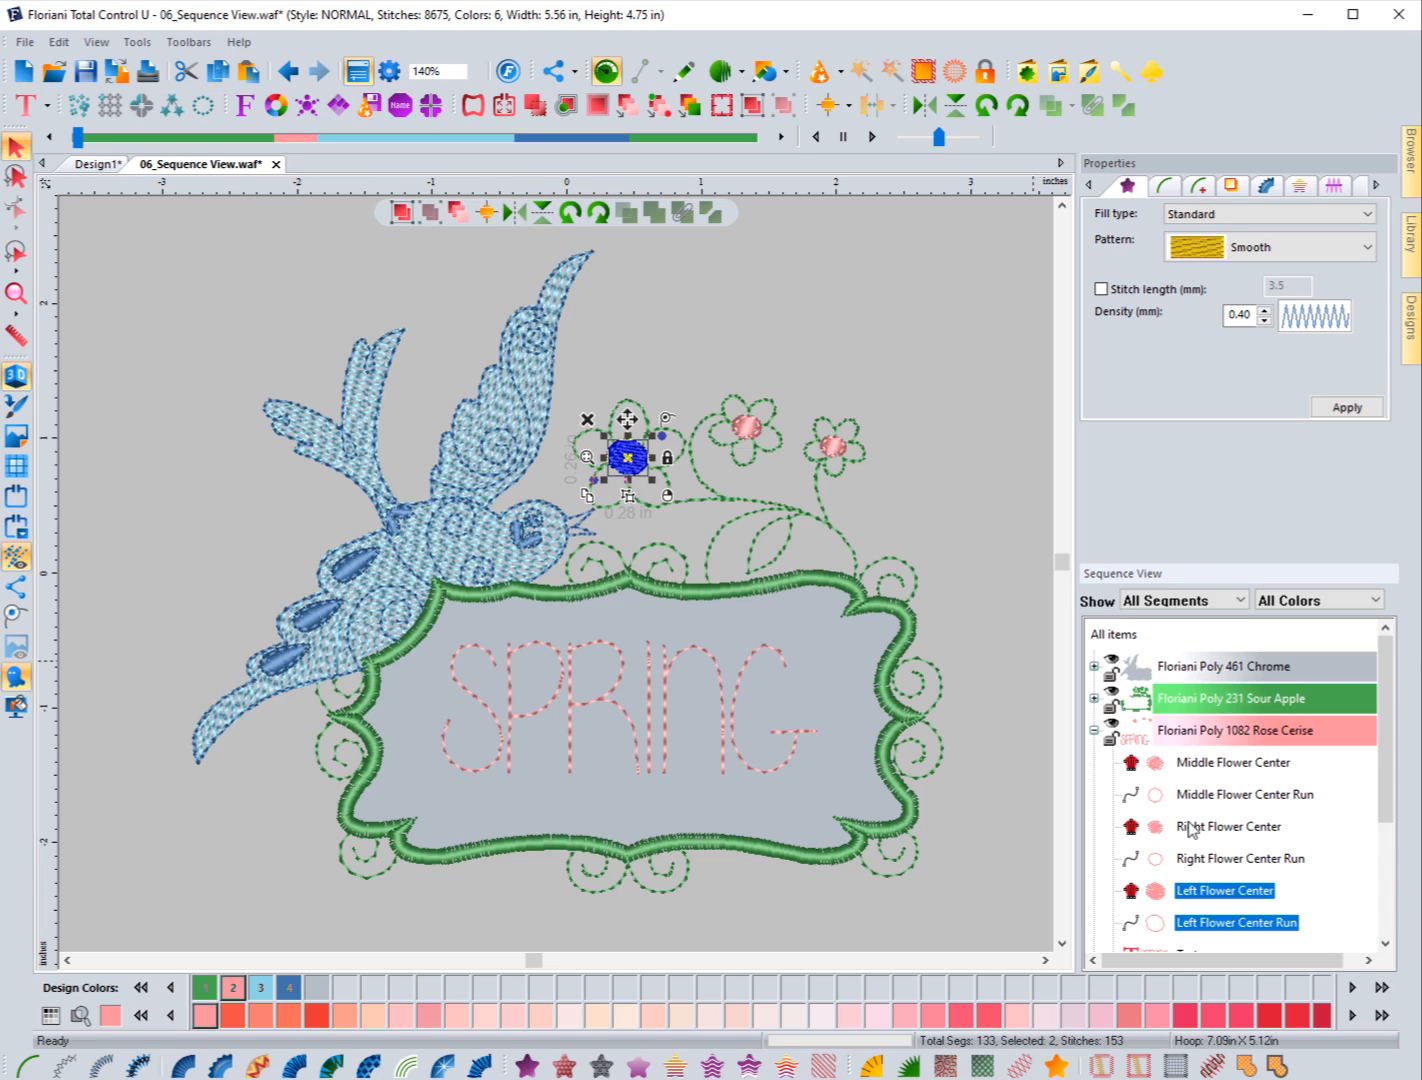
scroll(1200, 830, down, 2)
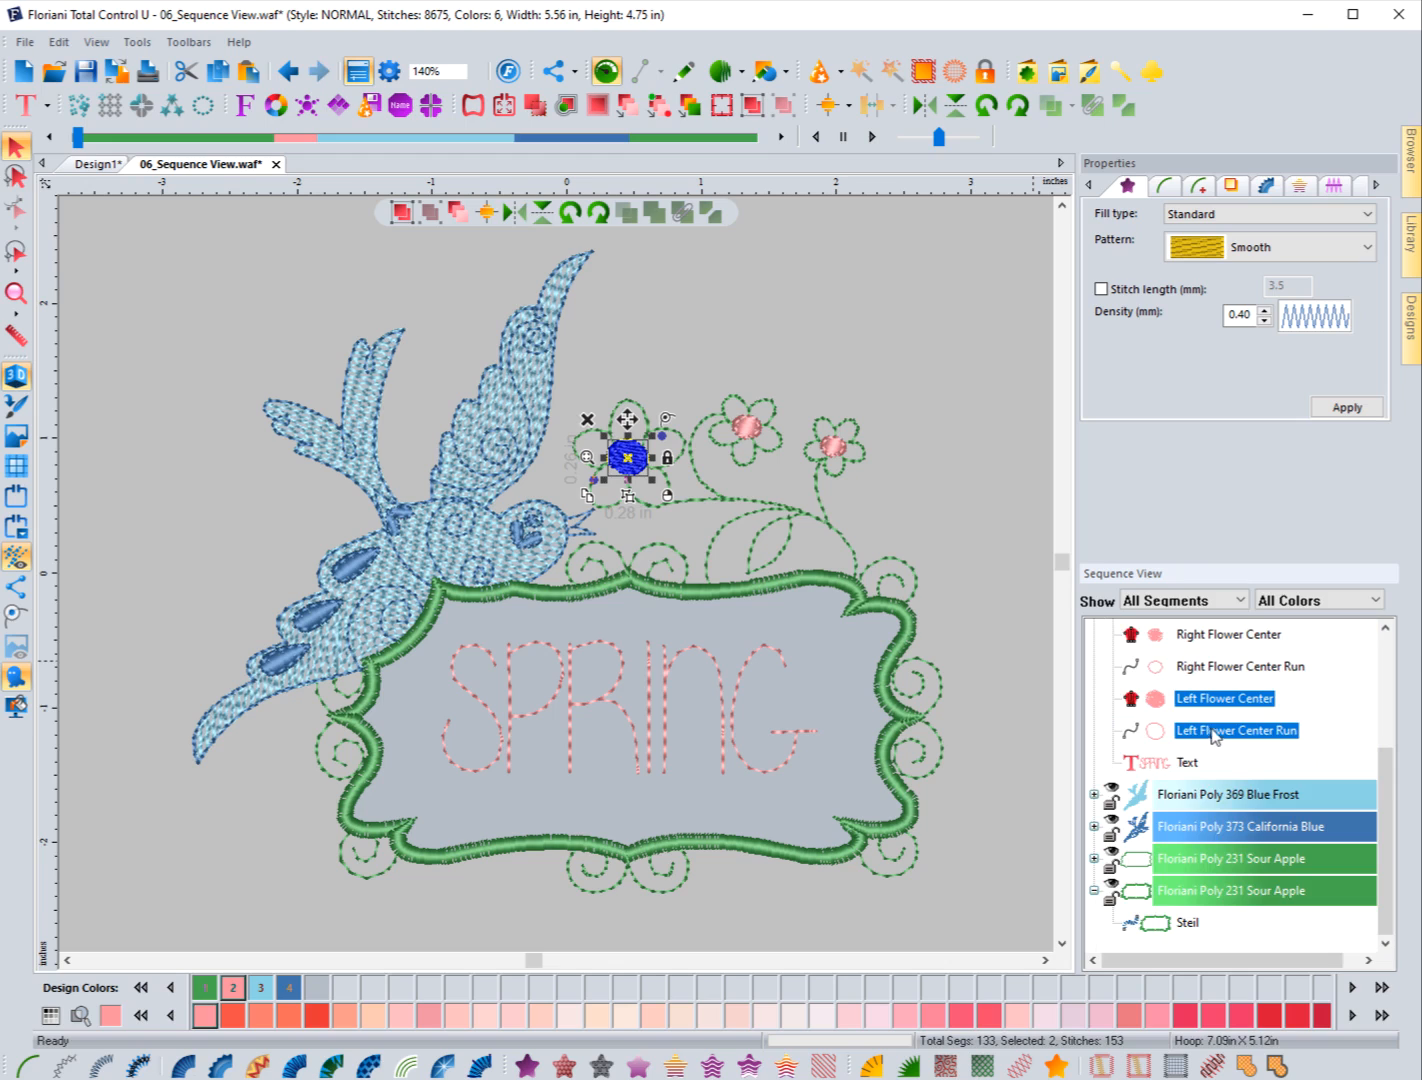
click(1196, 640)
click(1197, 663)
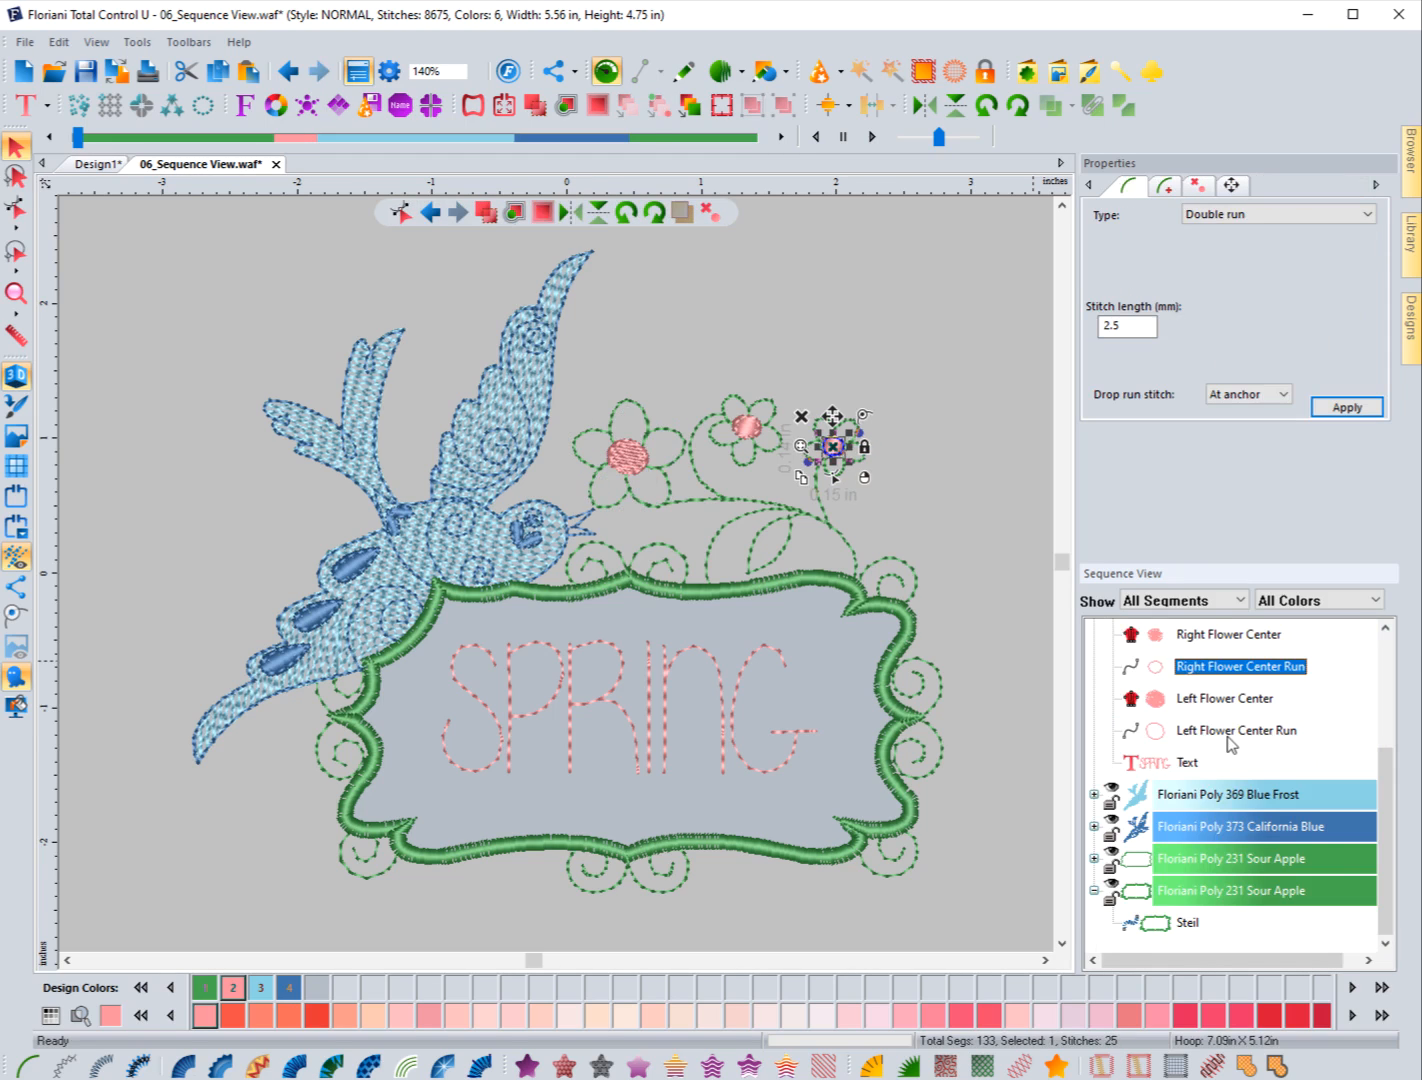
Cut Middle Flower Center and Middle Flower Center Run together from the Rose Cerise group
scroll(1229, 746, up, 1)
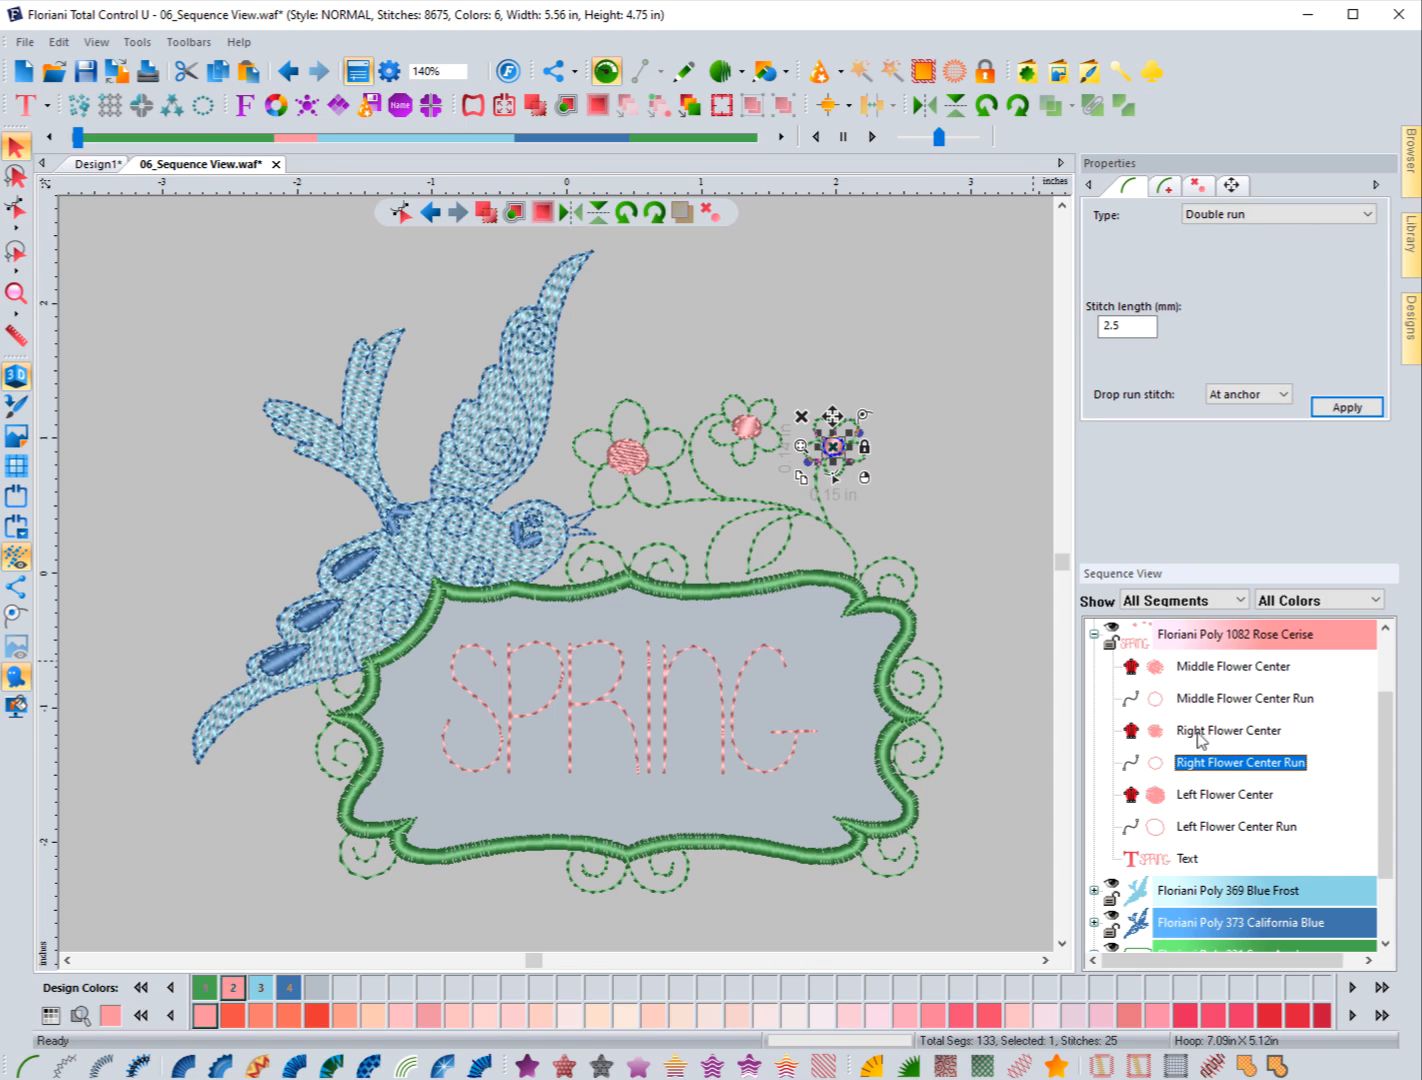
click(1216, 667)
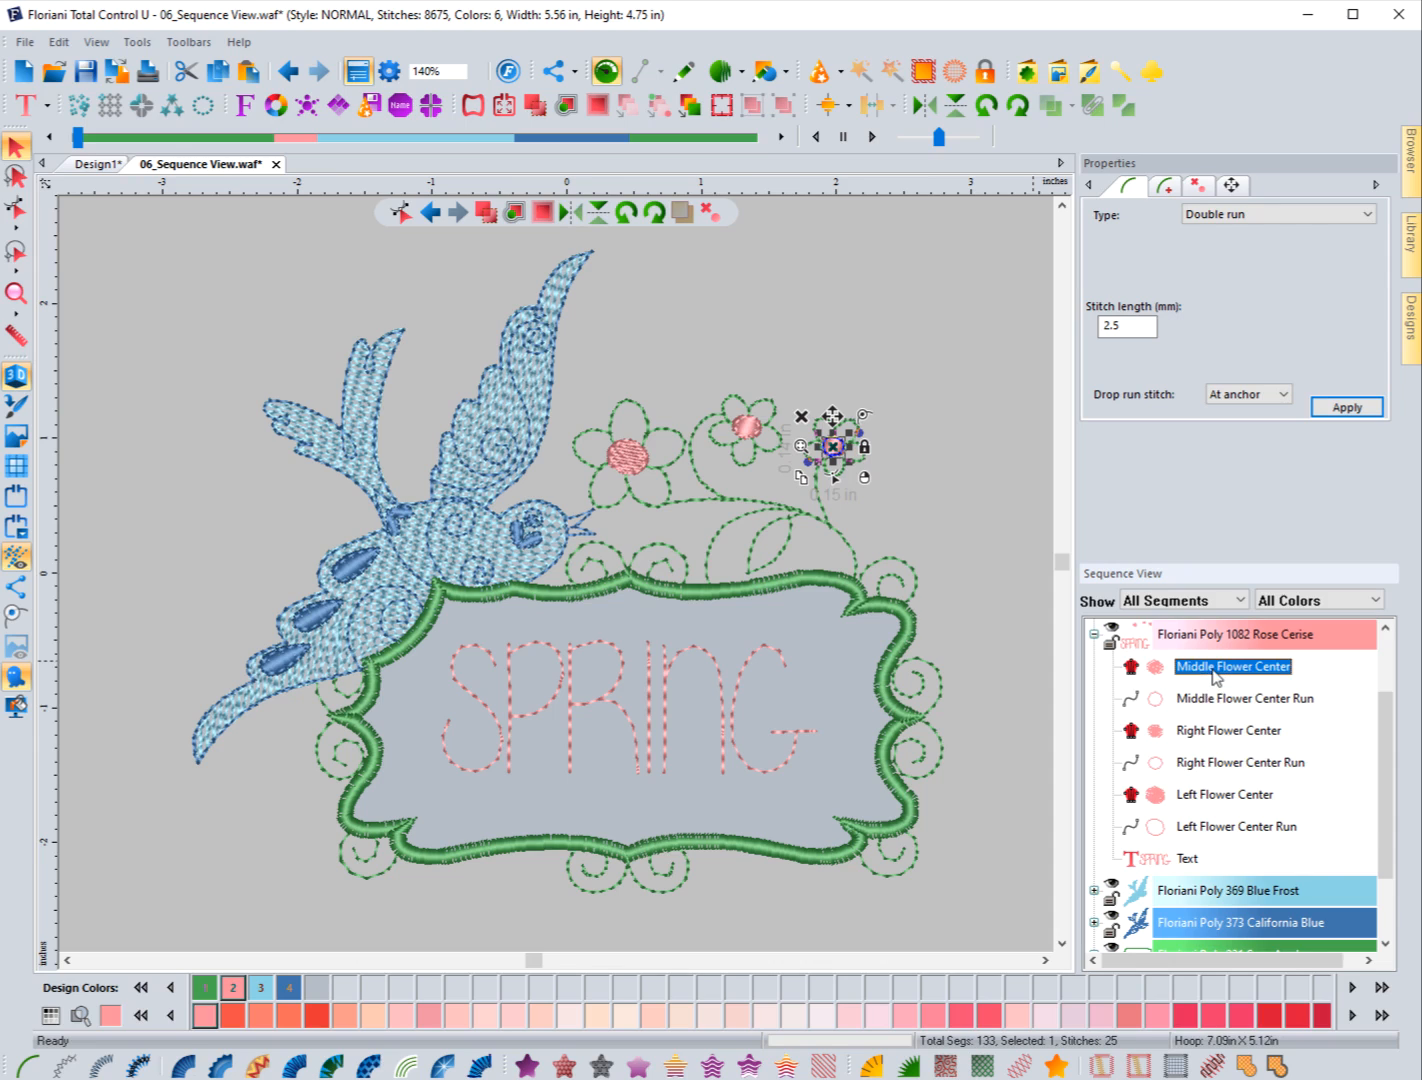
ctrl+click(1217, 699)
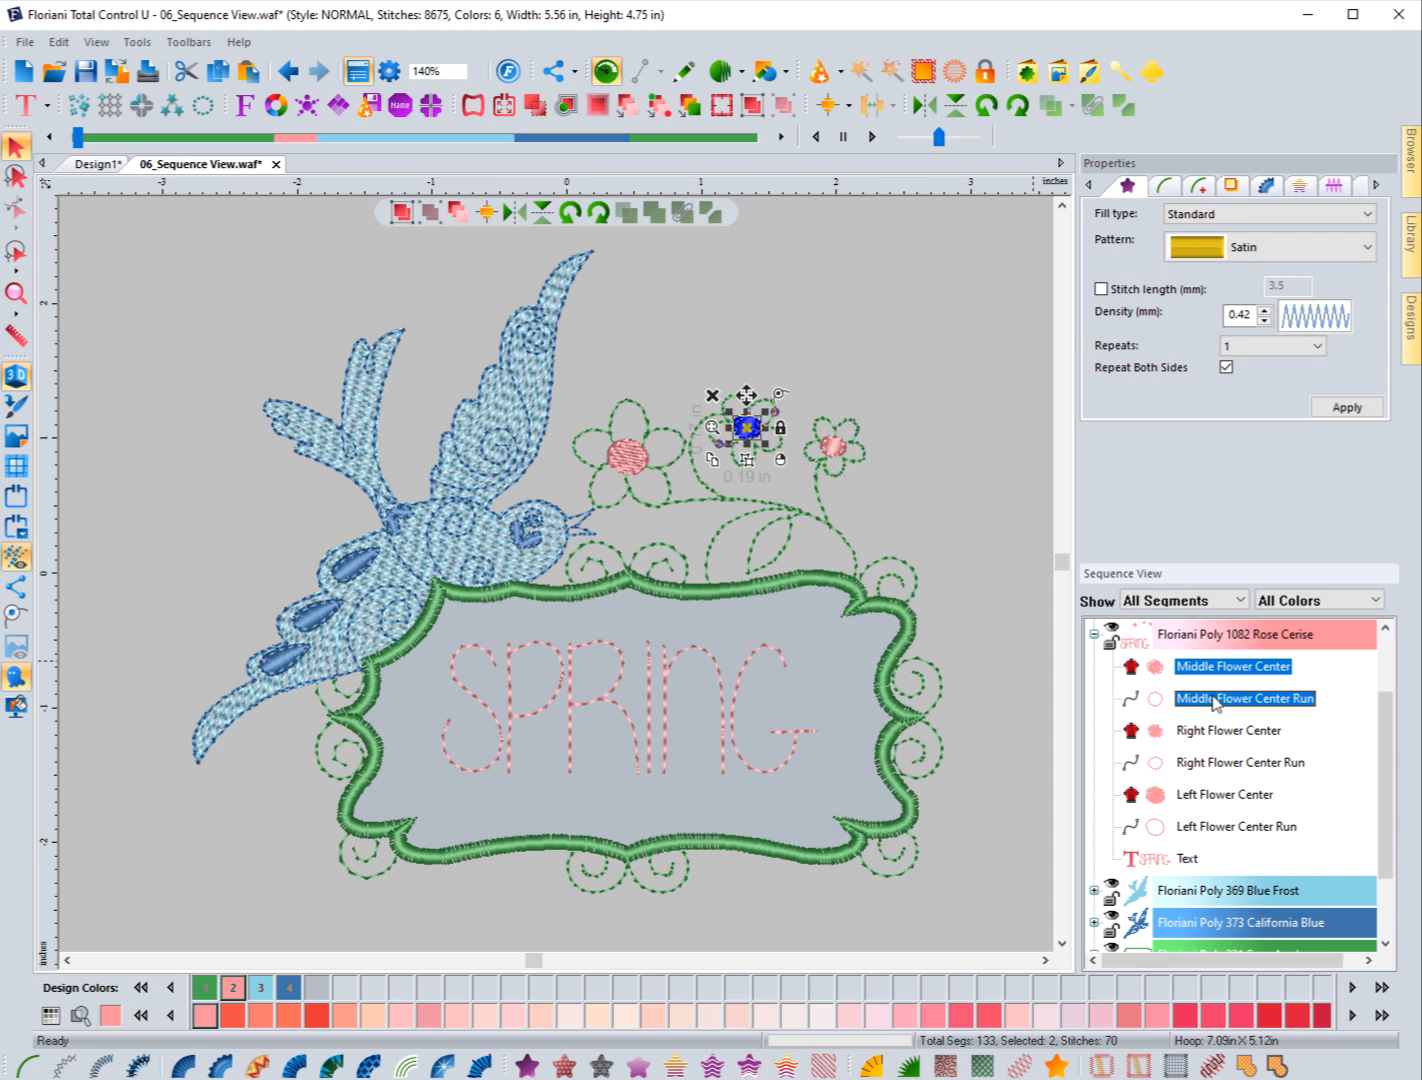
right_click(1217, 700)
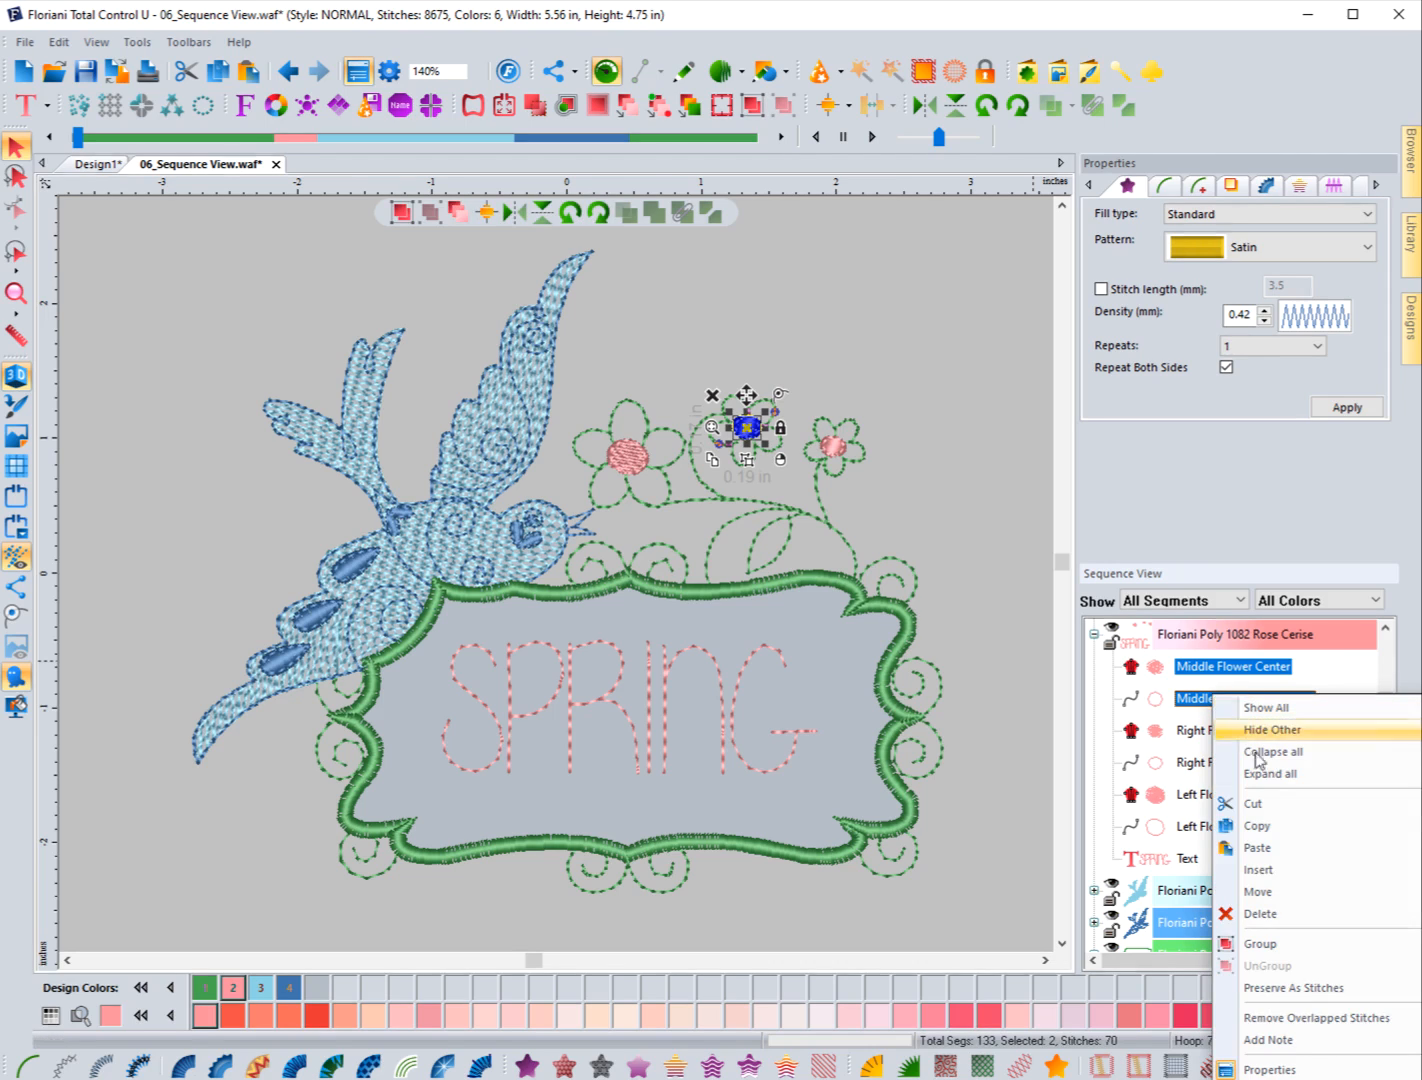
click(1257, 805)
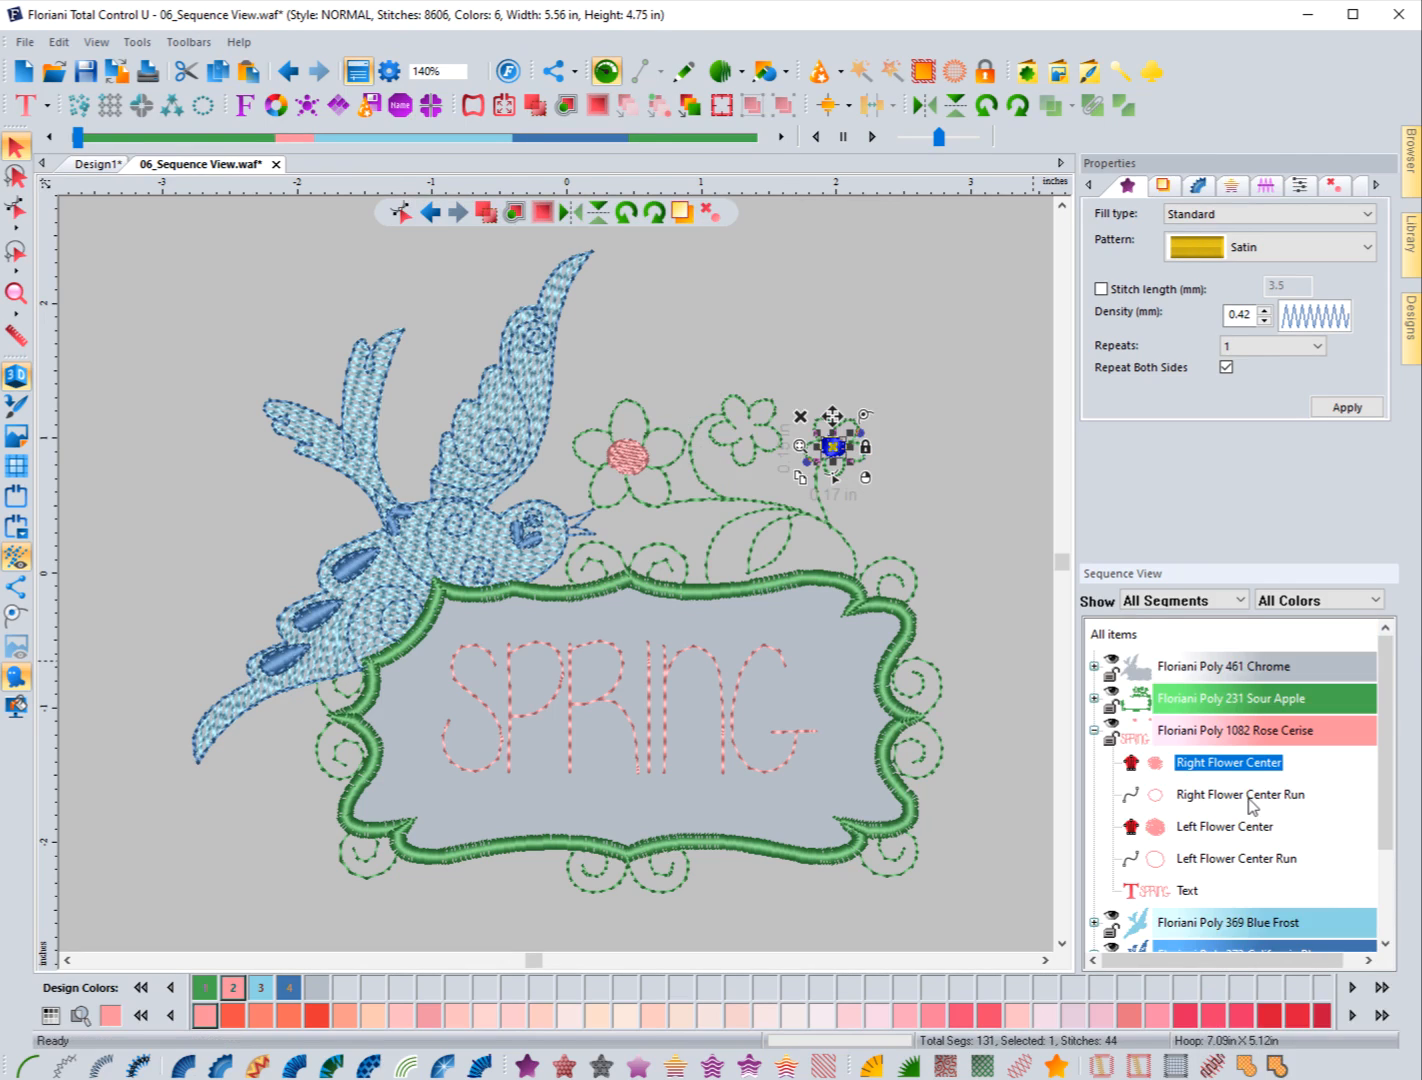
Insert the cut middle flower segments directly before Left Flower Center in the stitching sequence
scroll(1250, 806, down, 1)
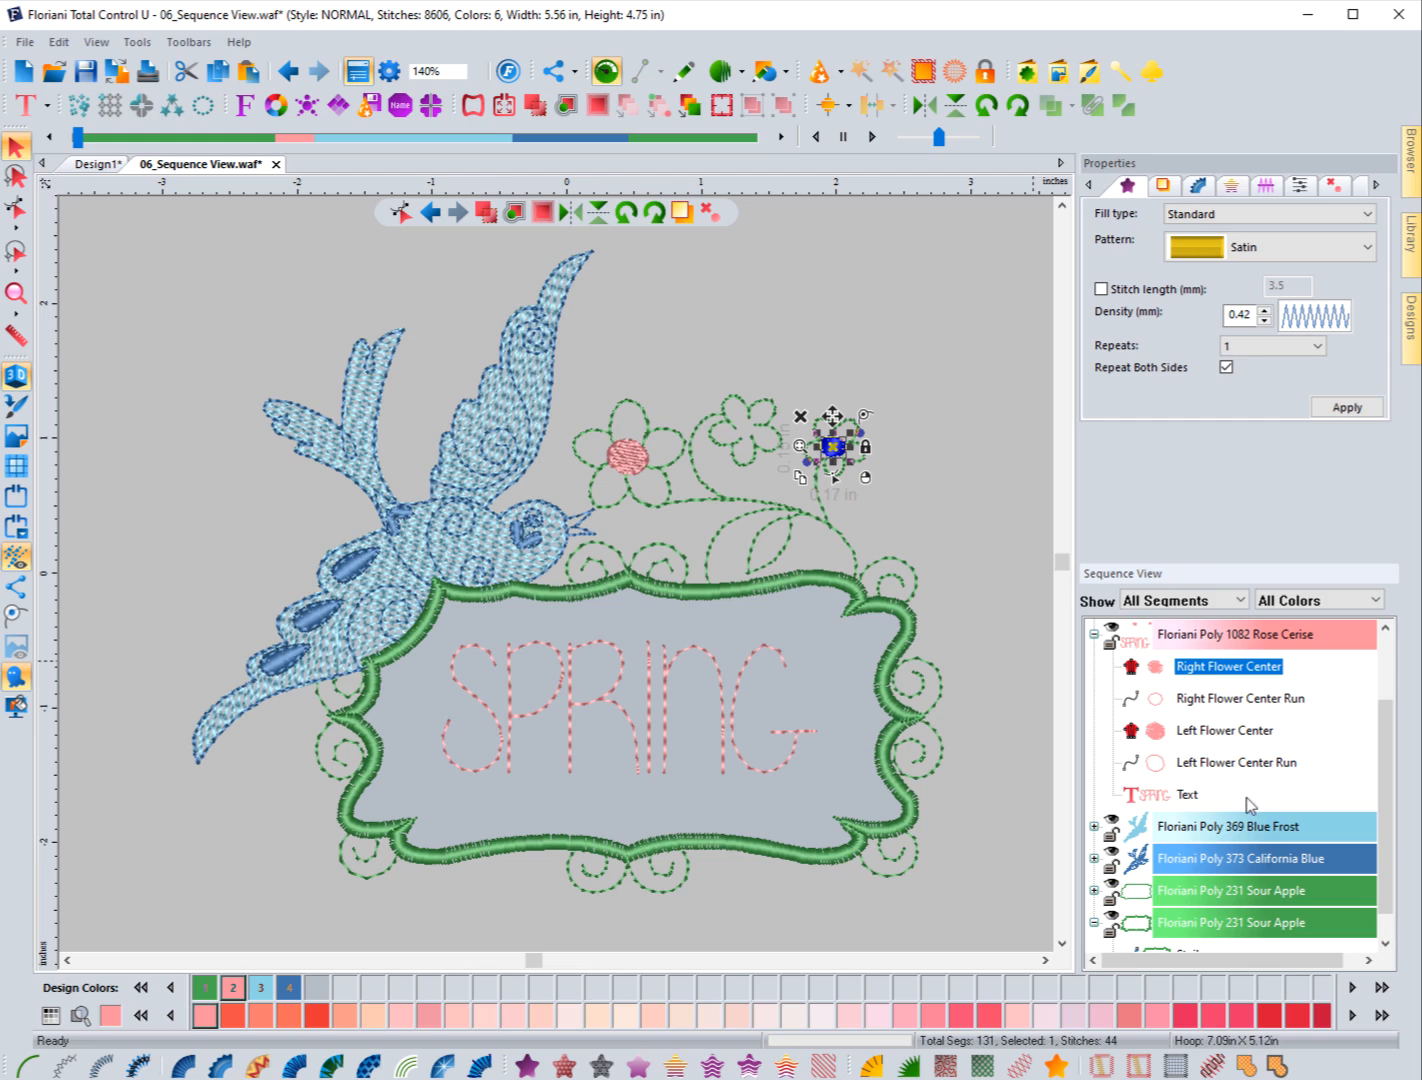
click(1197, 737)
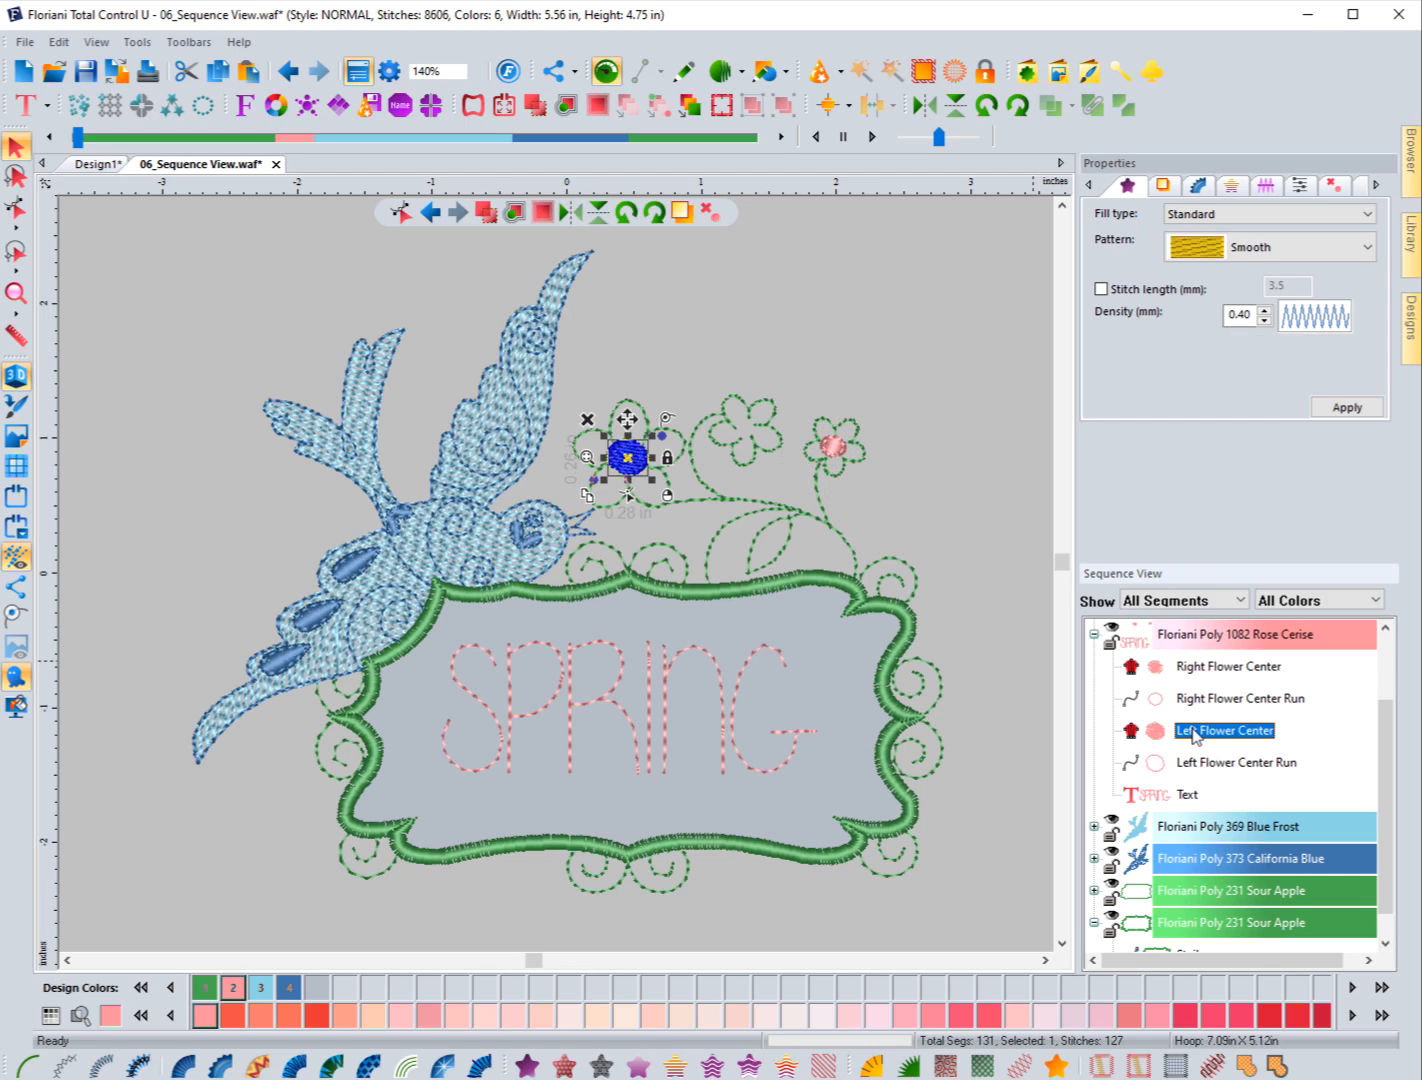
right_click(1197, 737)
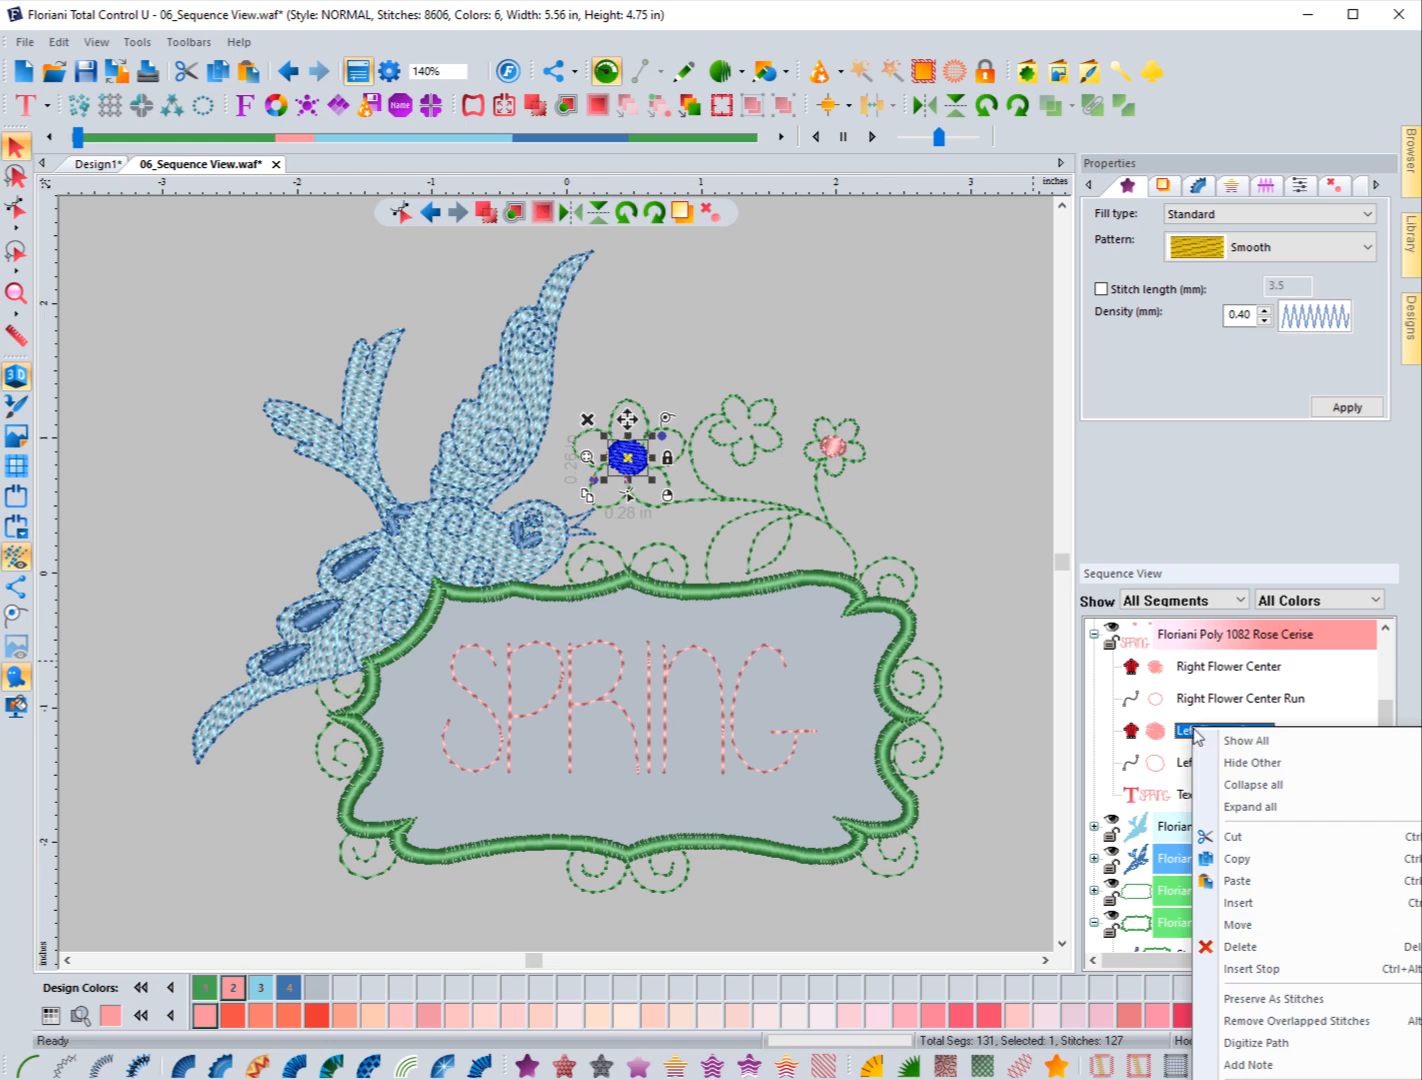
click(1244, 907)
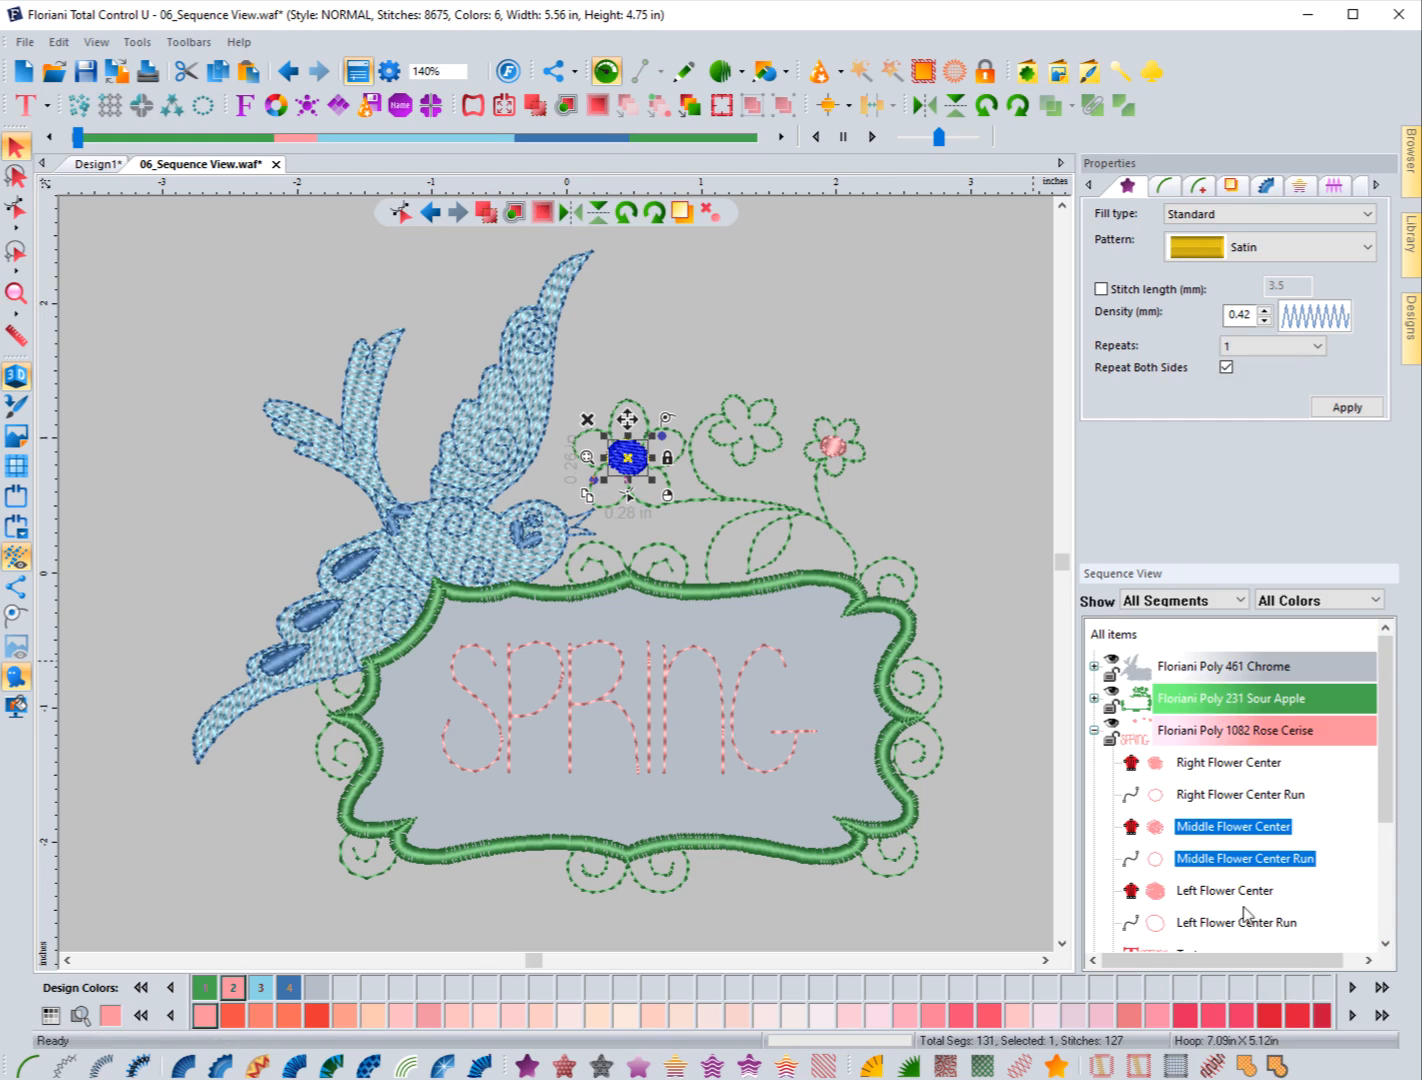
scroll(1245, 890, down, 1)
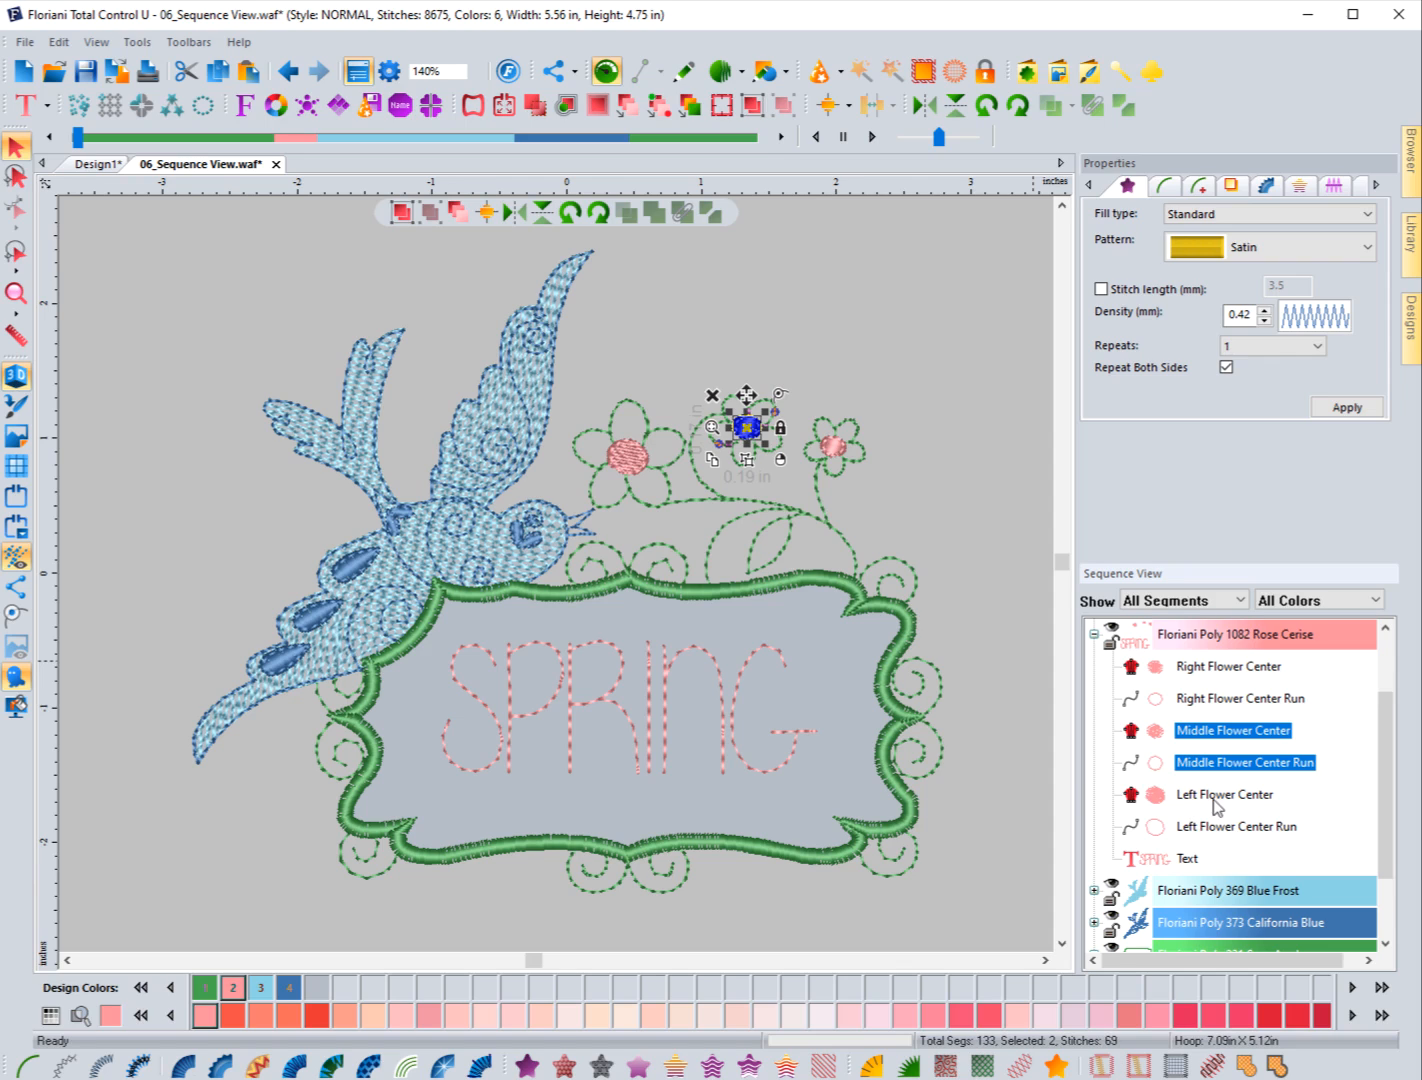
Examine the stitching order of the flower centers and the commands available for the middle and left flower segments
click(1197, 797)
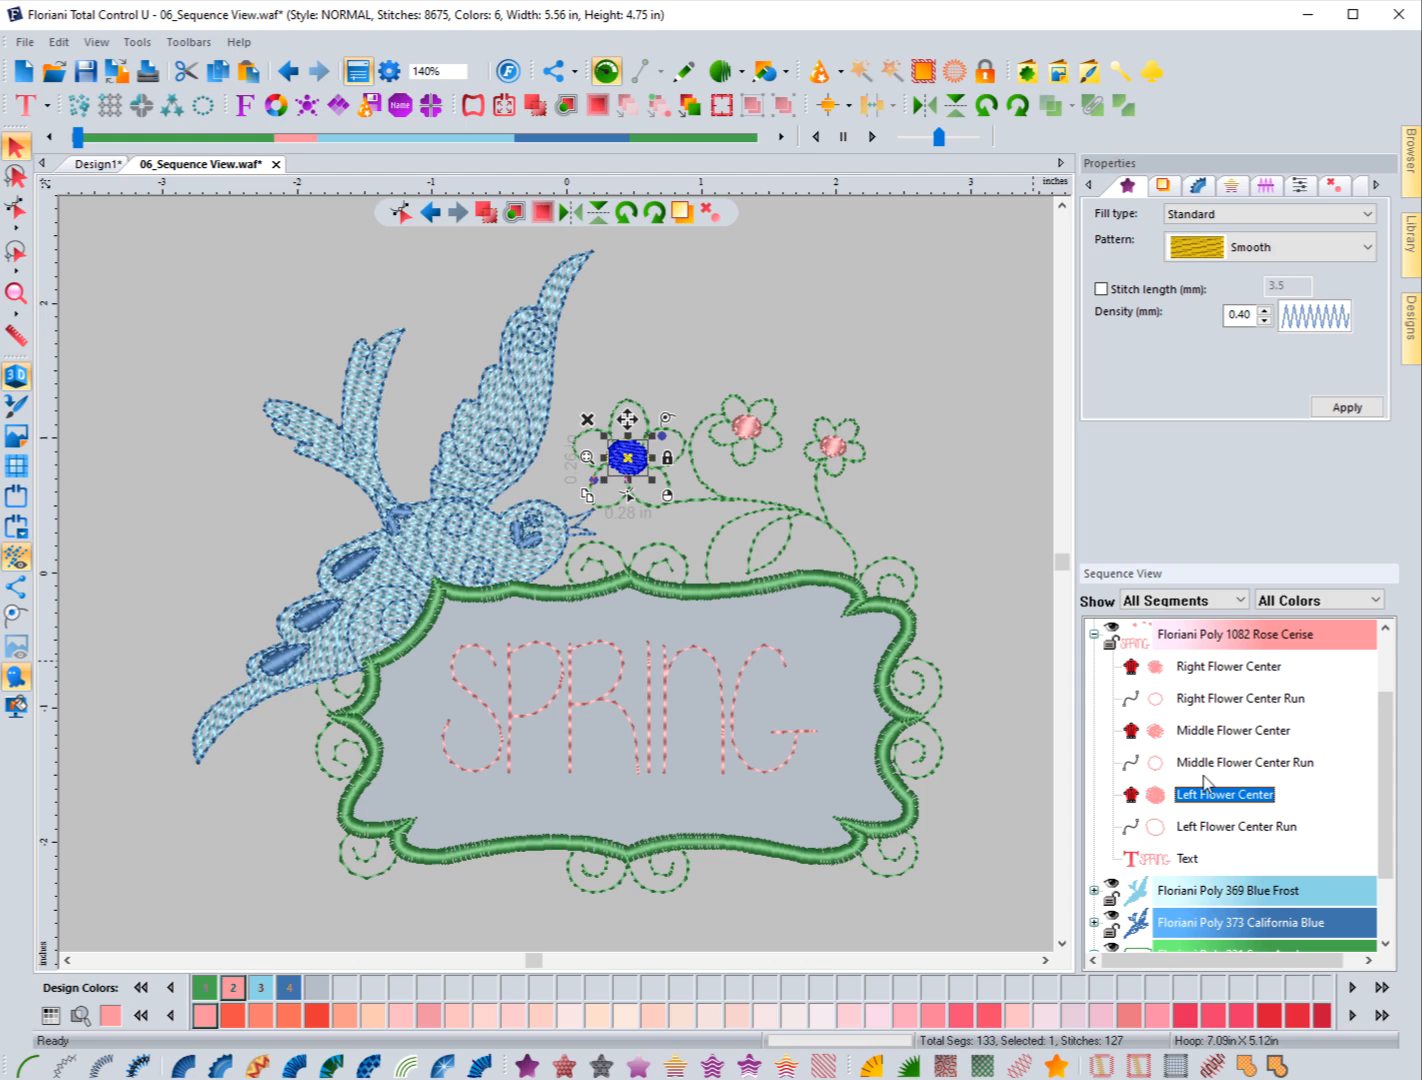
scroll(1207, 784, up, 1)
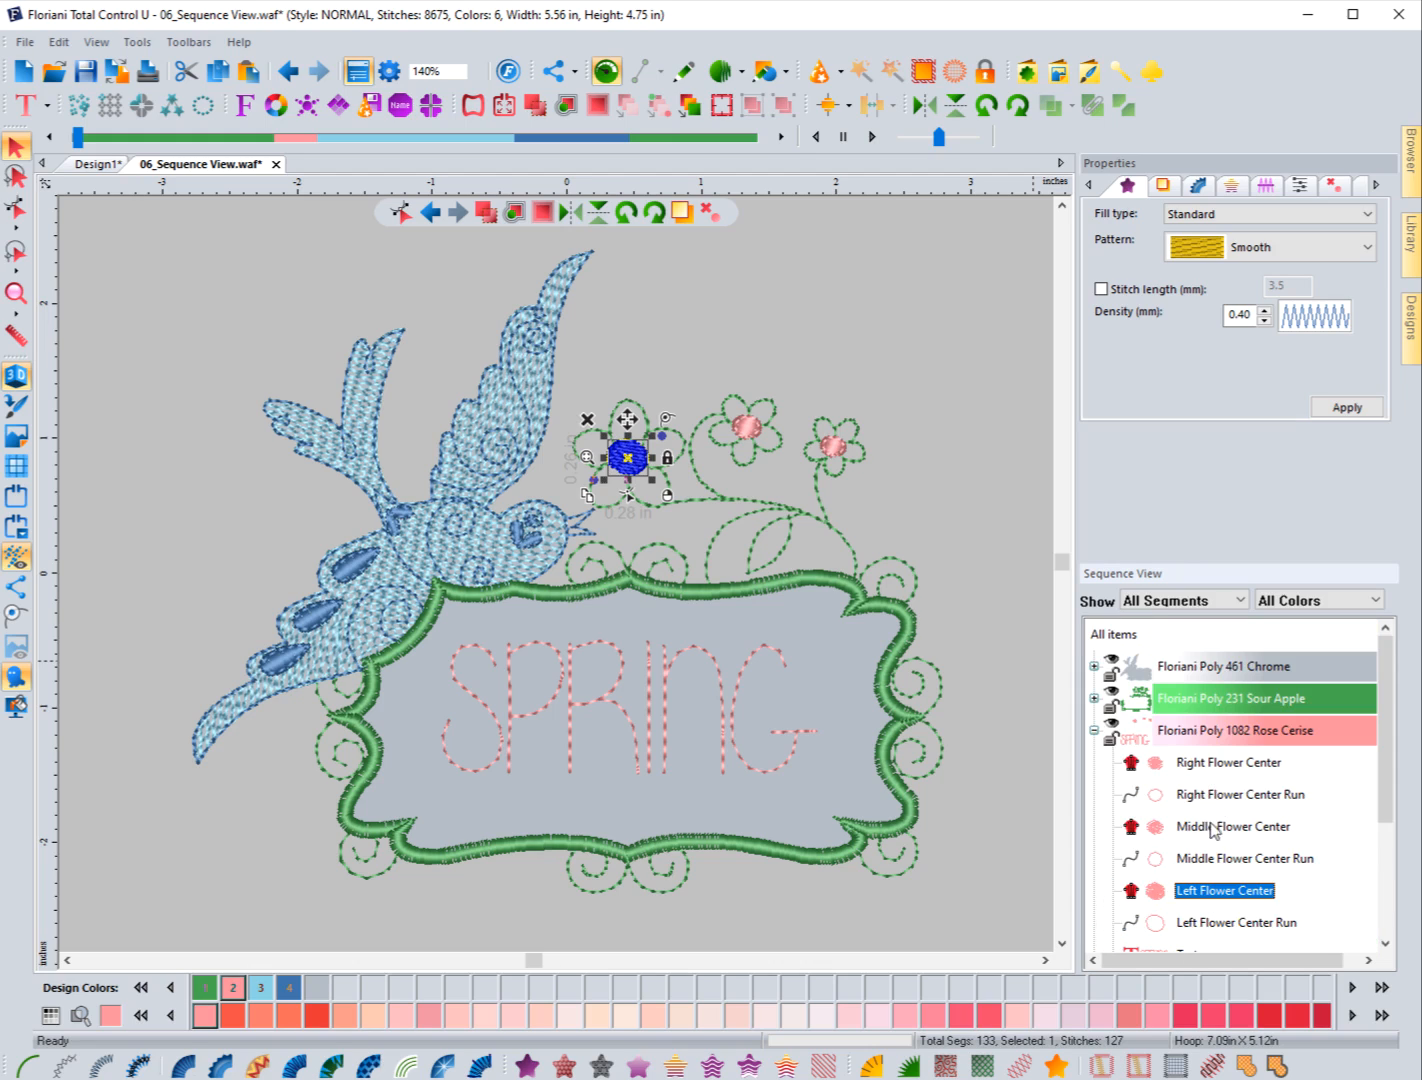
scroll(1216, 800, down, 2)
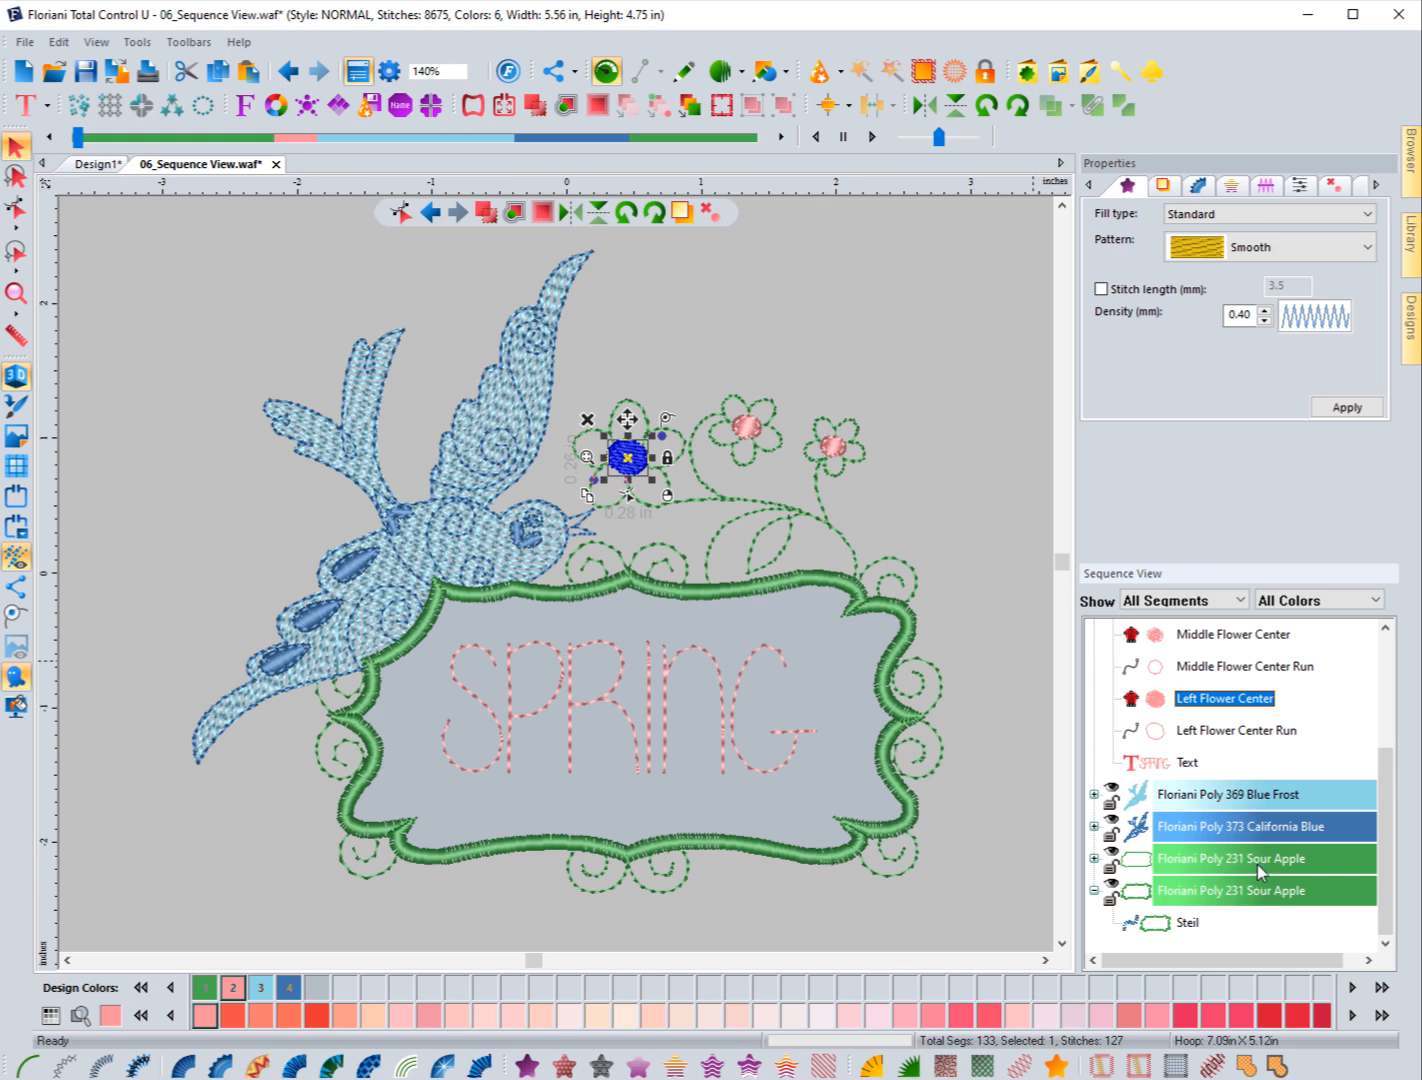
scroll(1185, 735, up, 1)
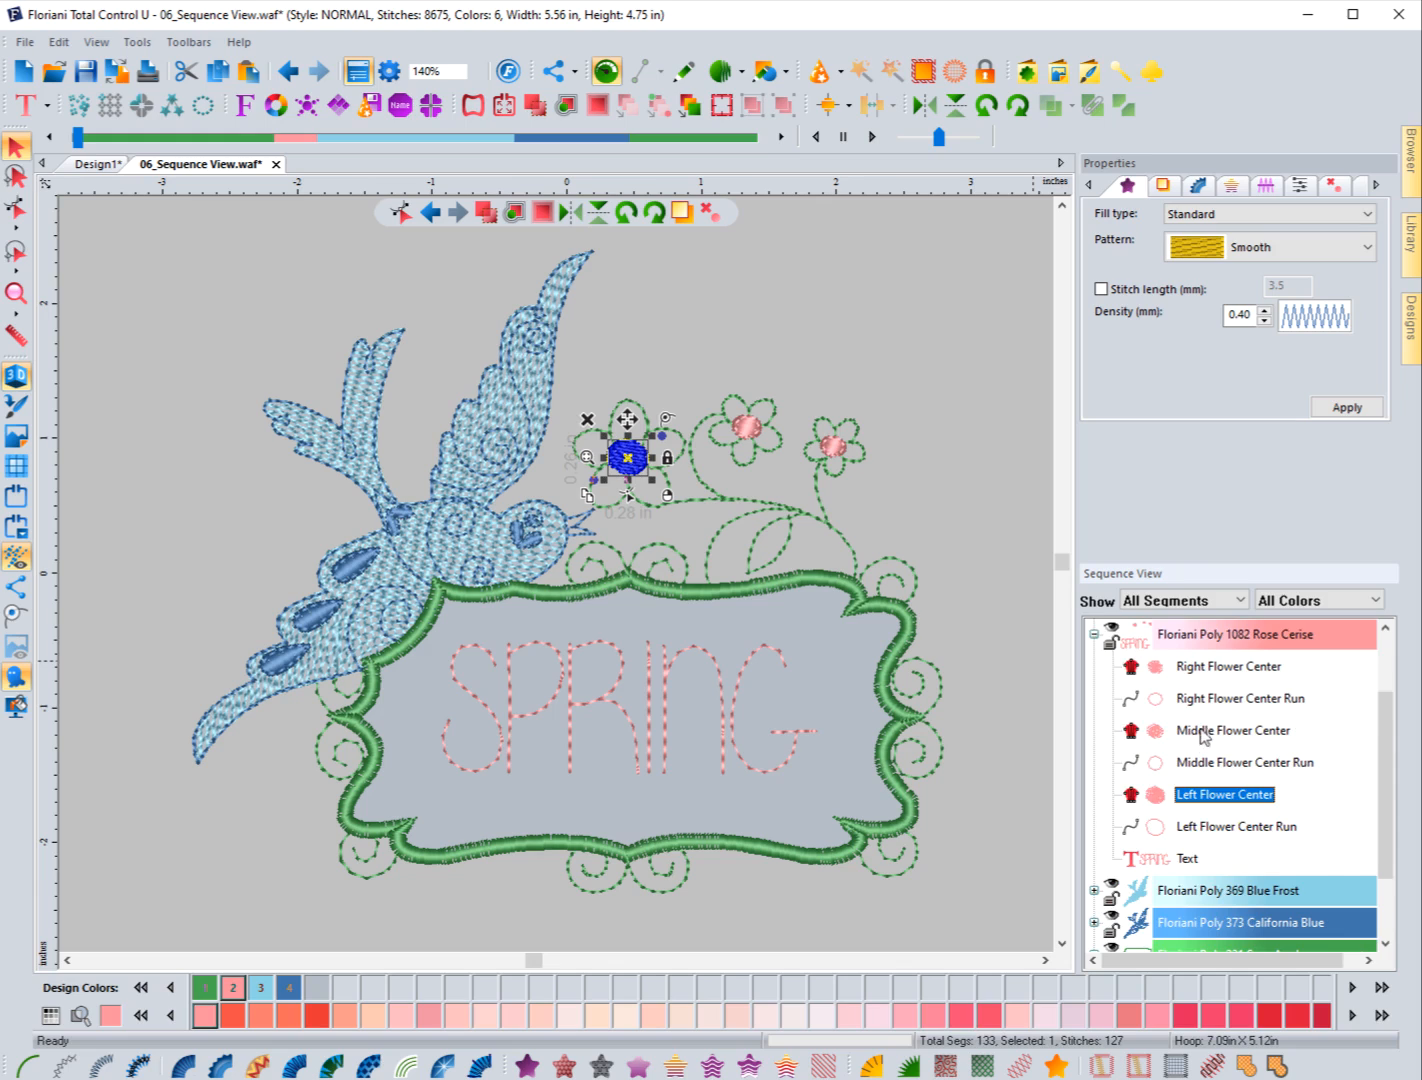
click(1203, 766)
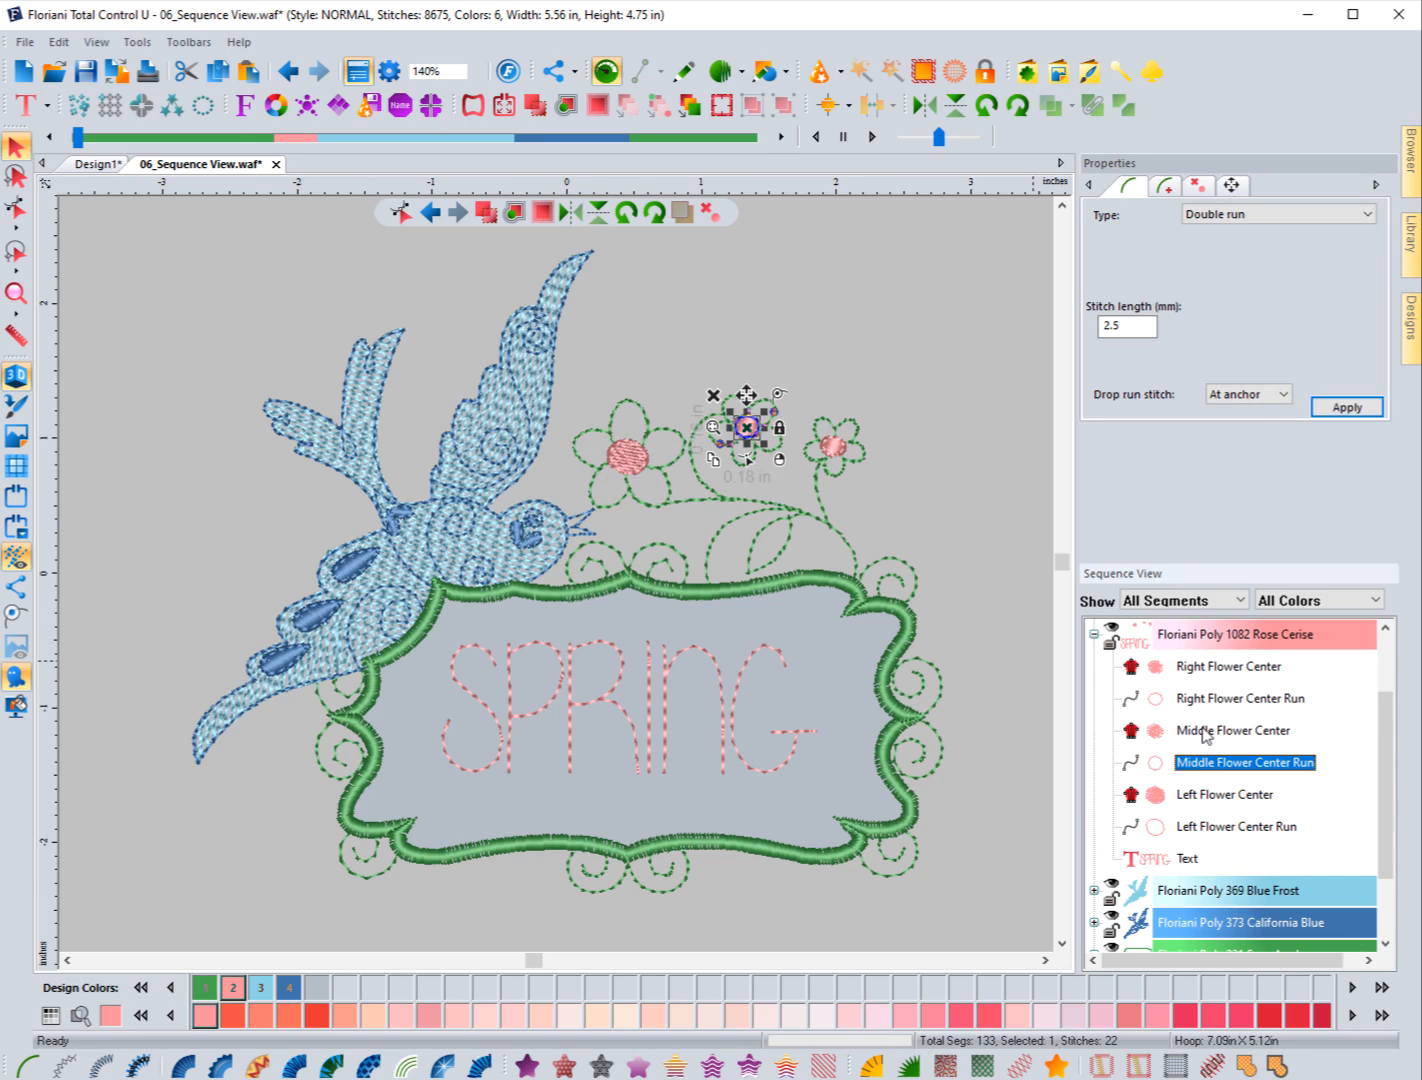
ctrl+click(1203, 731)
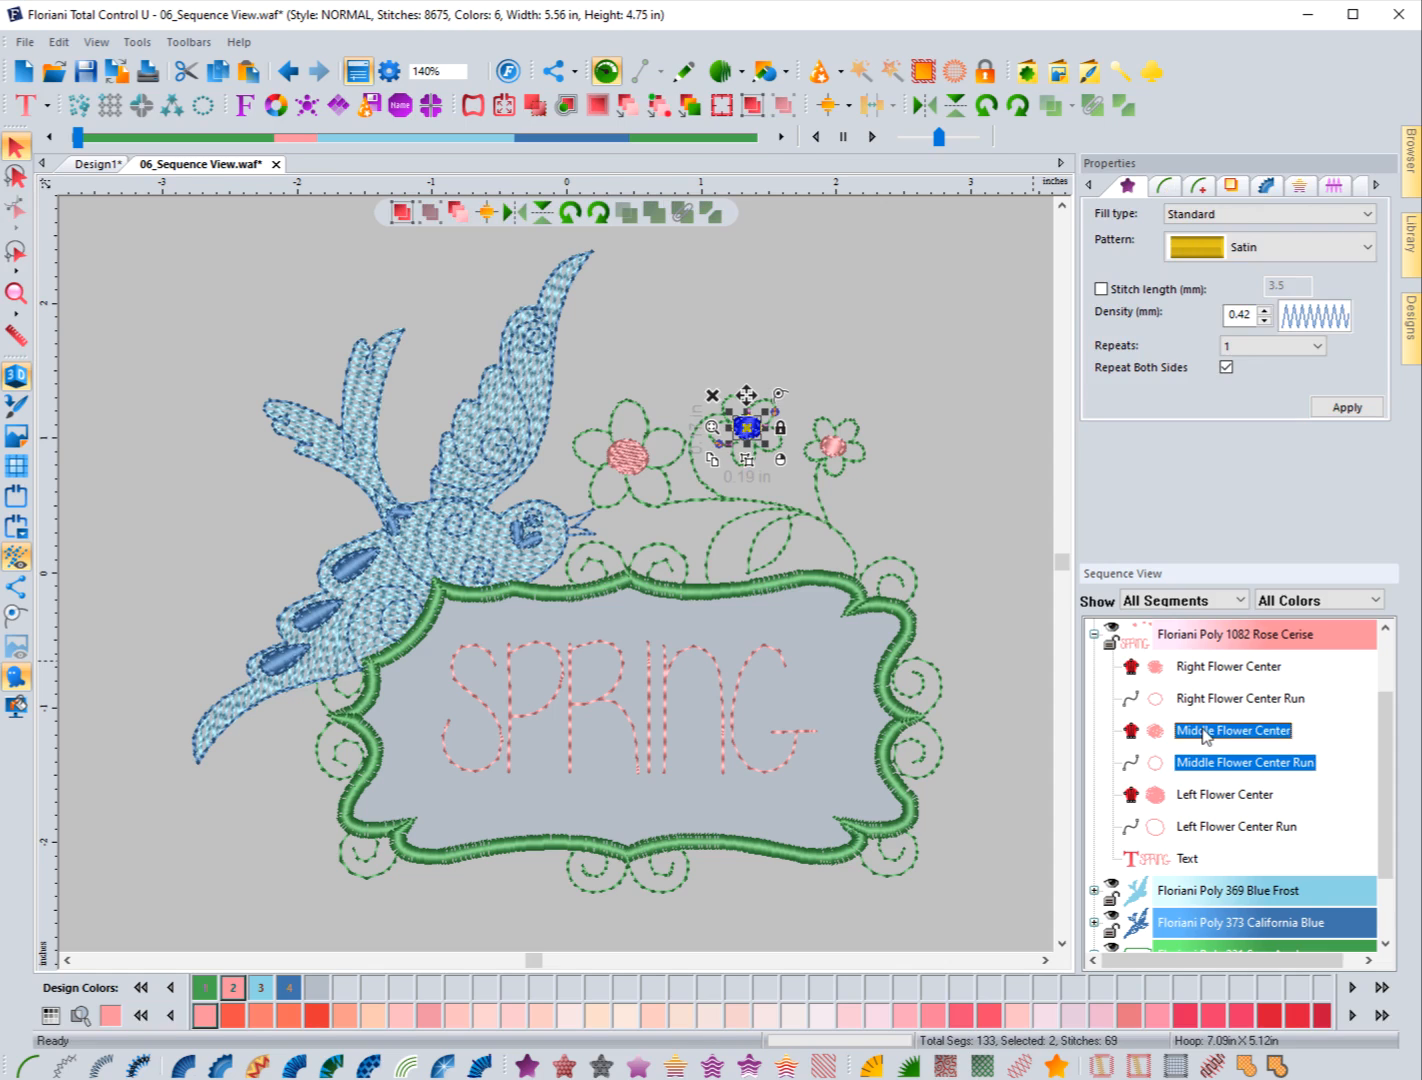
right_click(1205, 735)
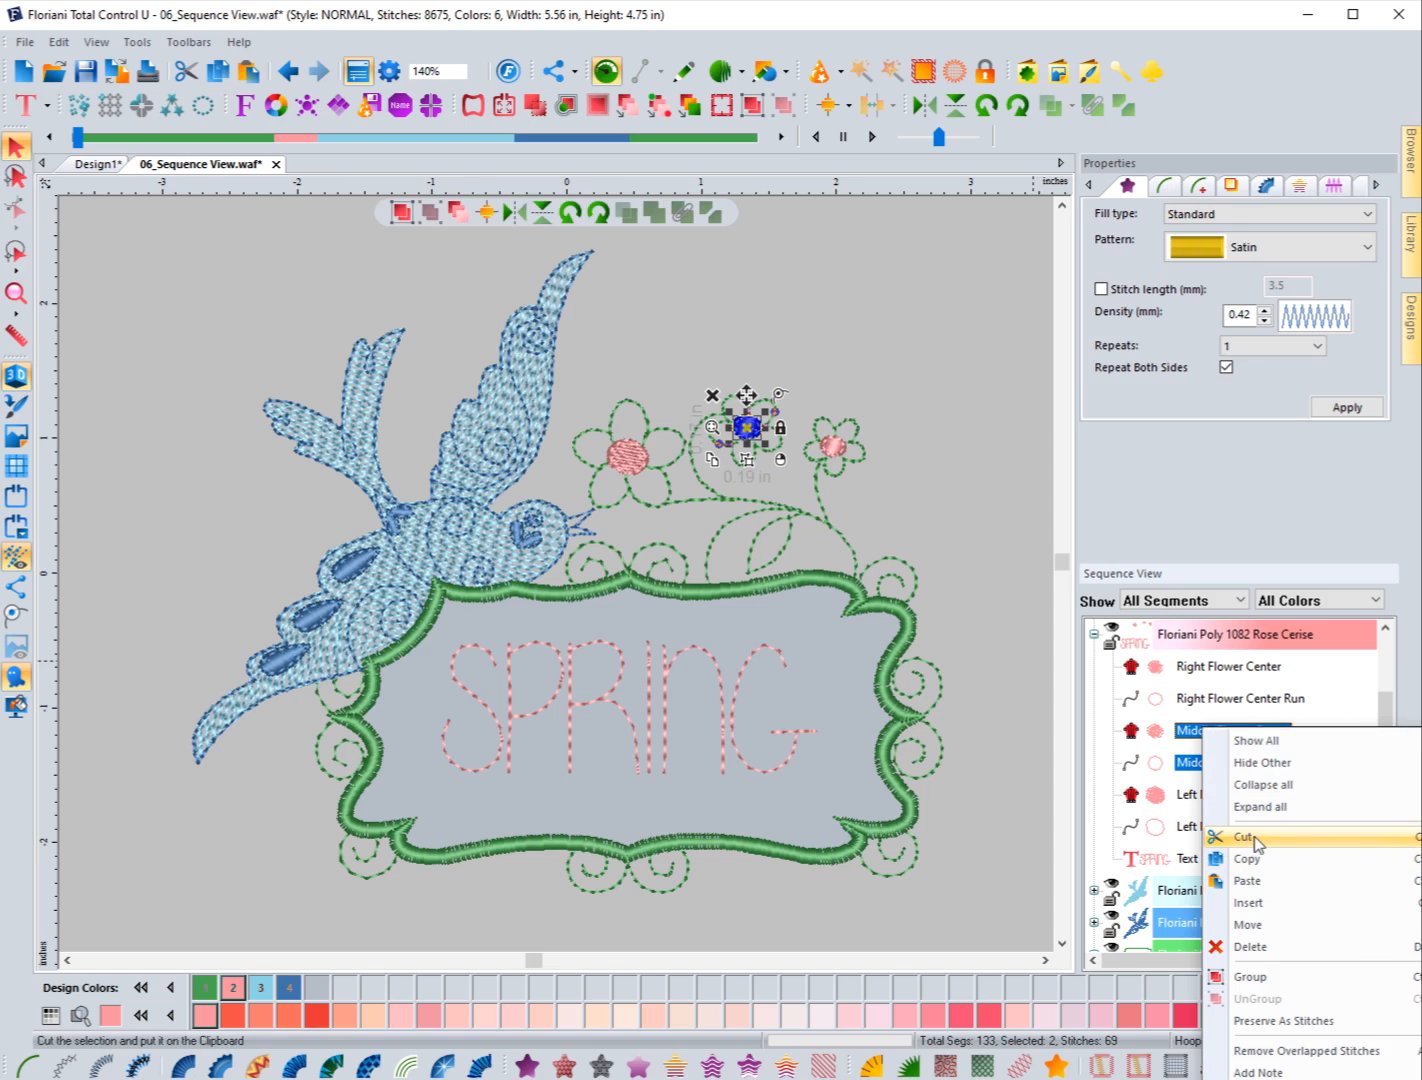
click(1182, 830)
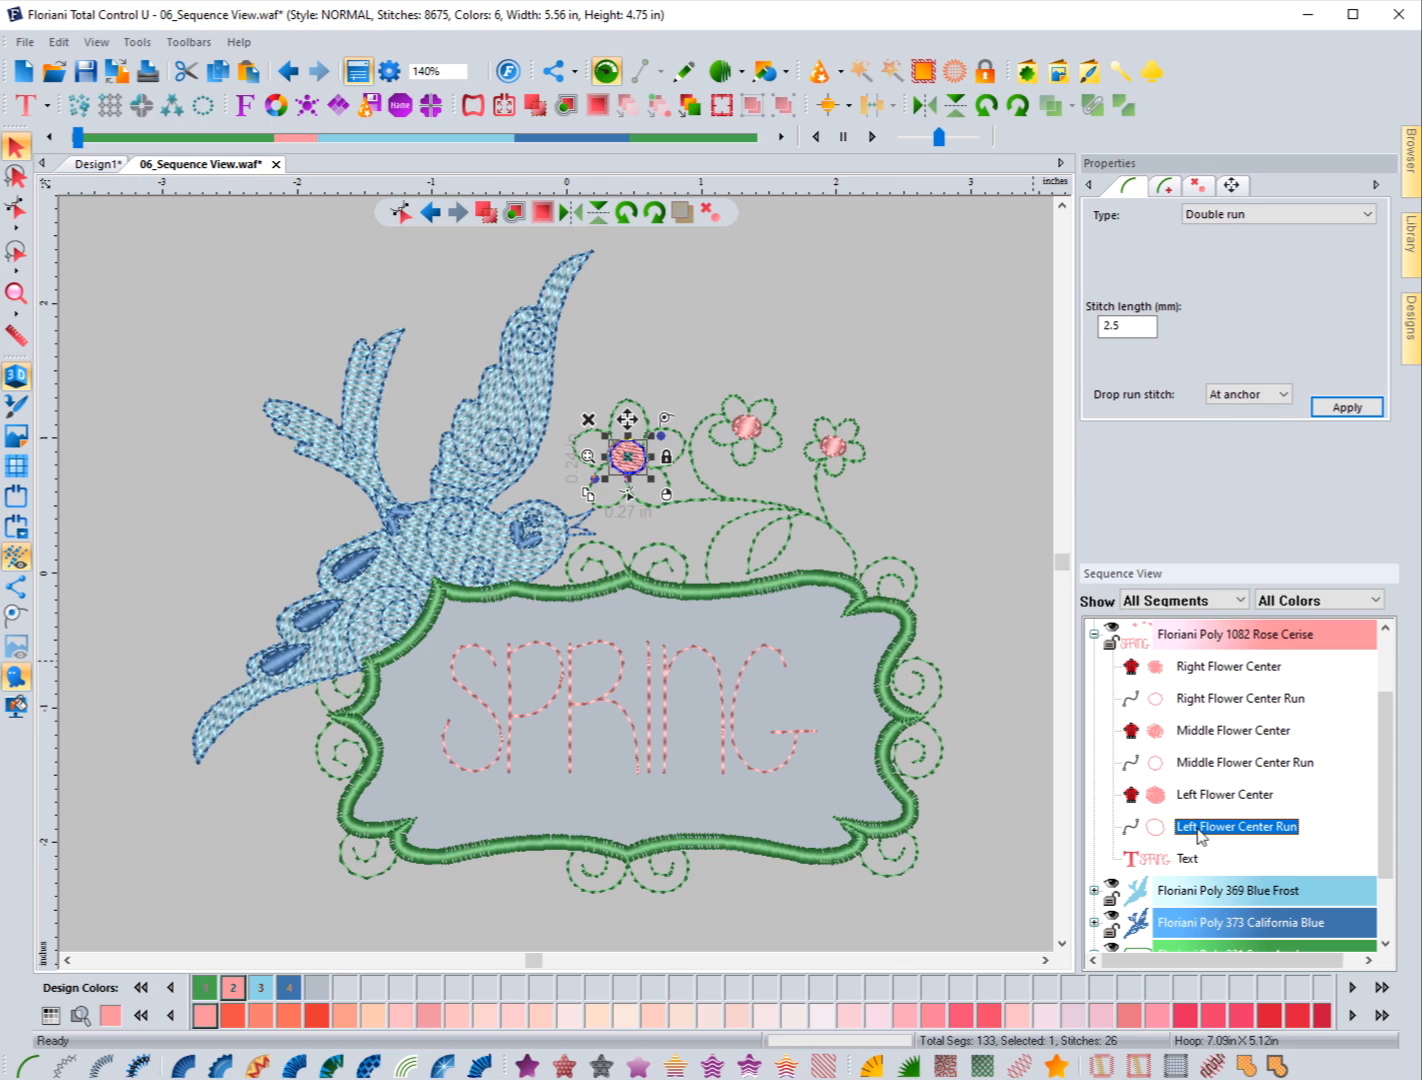
right_click(1201, 836)
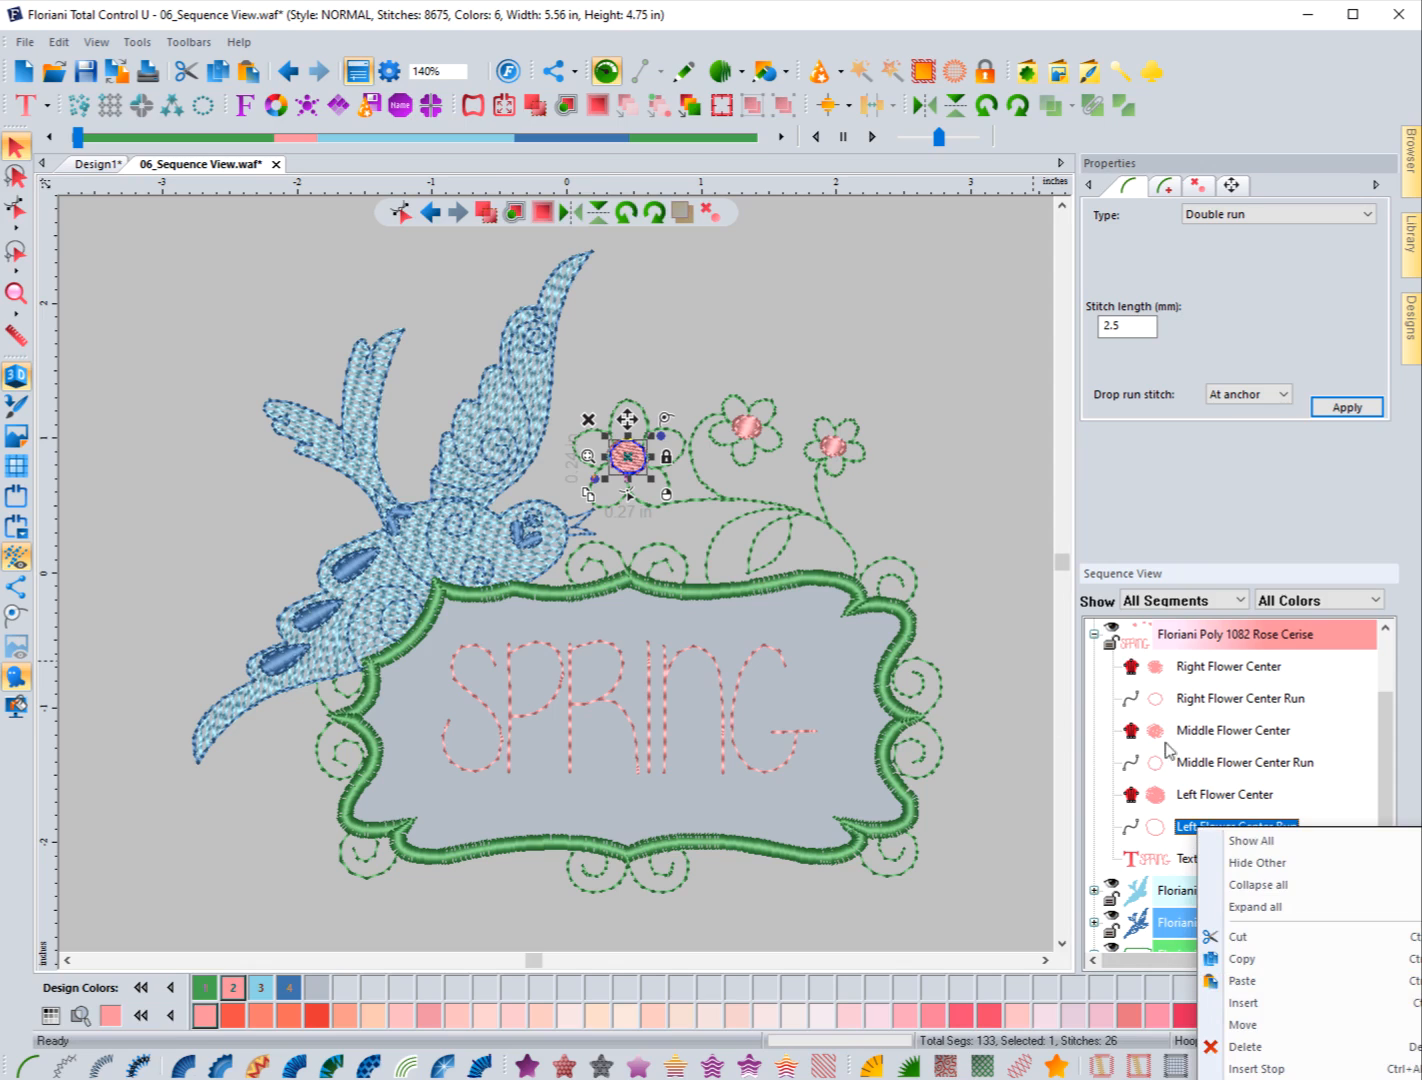
click(1199, 795)
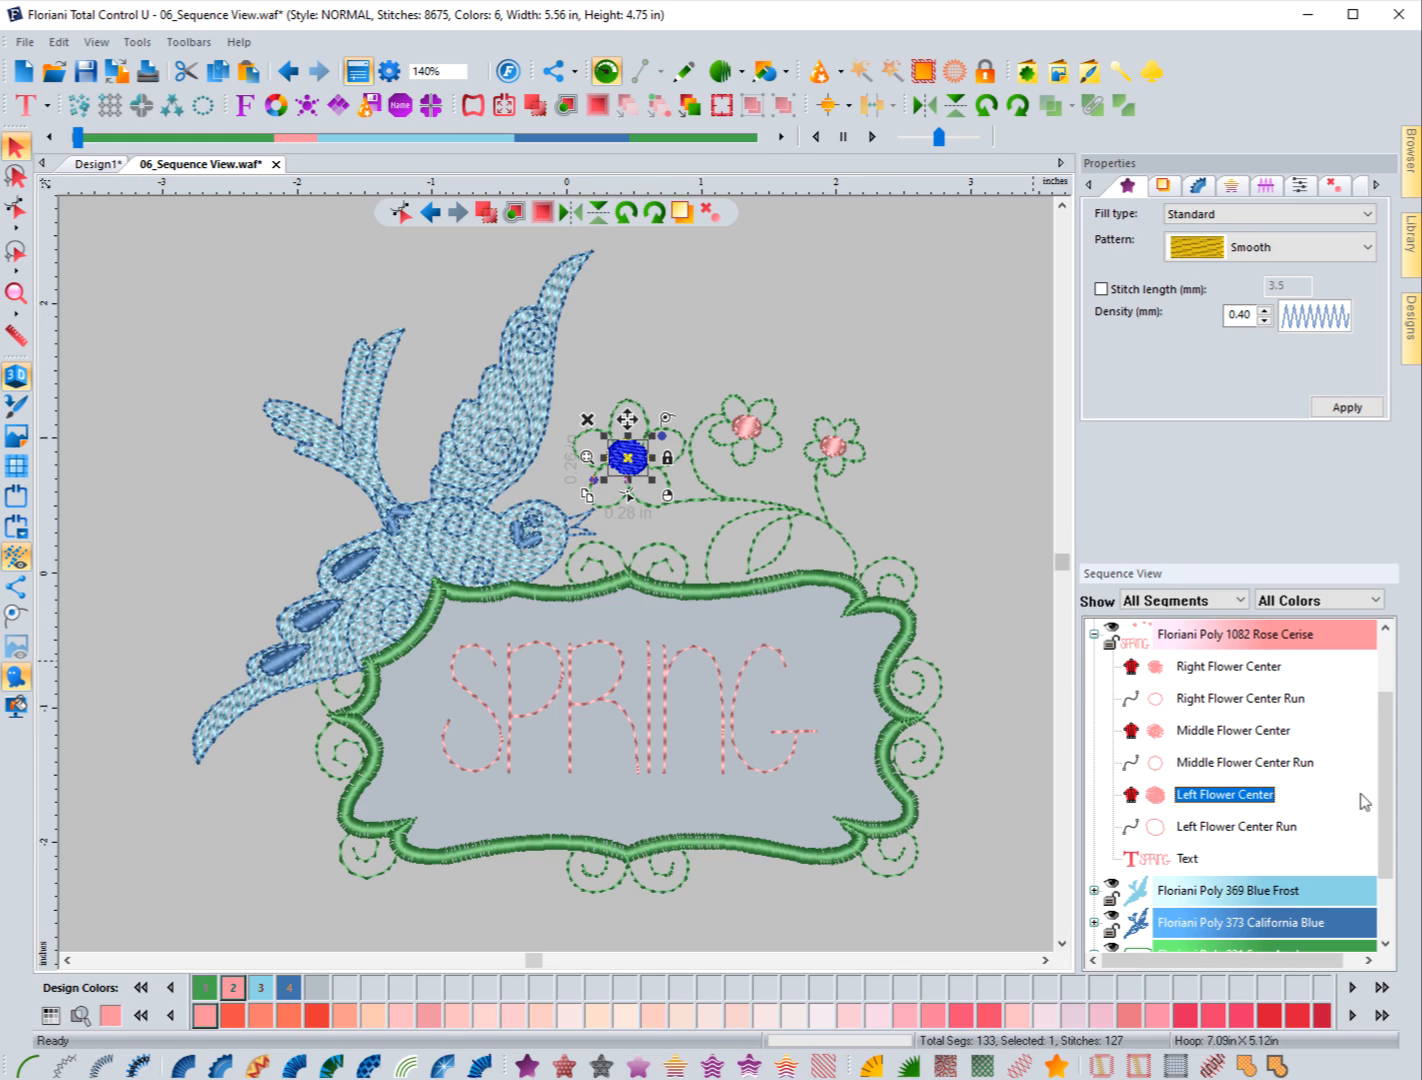
Collapse the Rose Cerise color group to a single block and select all of its segments together
scroll(1247, 772, up, 1)
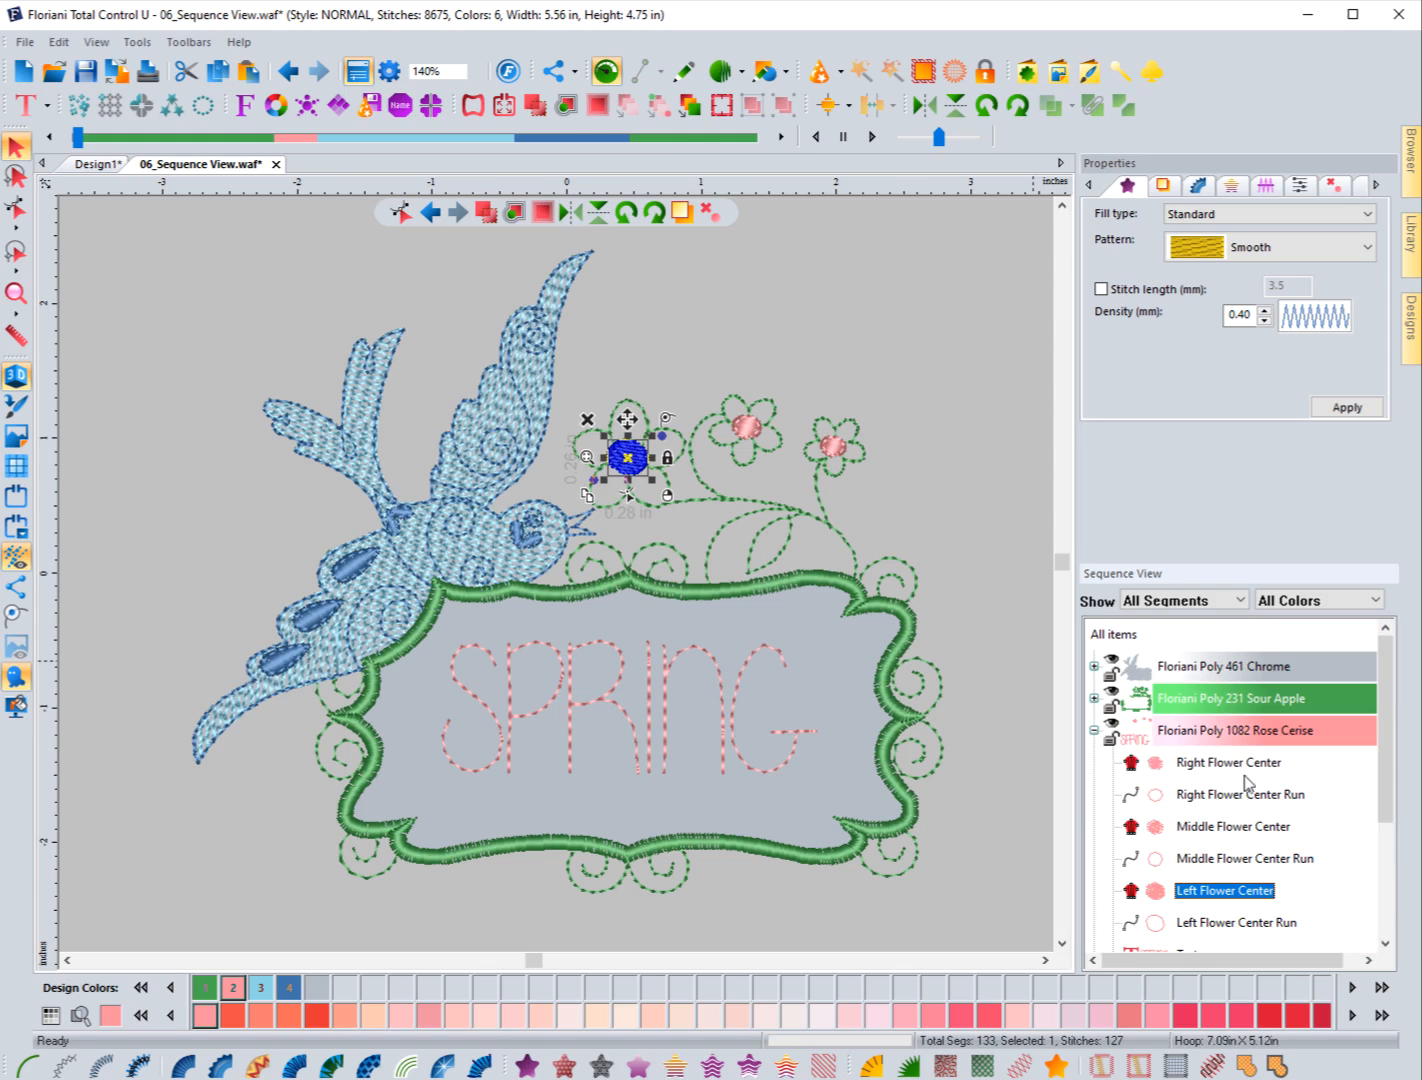
click(1095, 730)
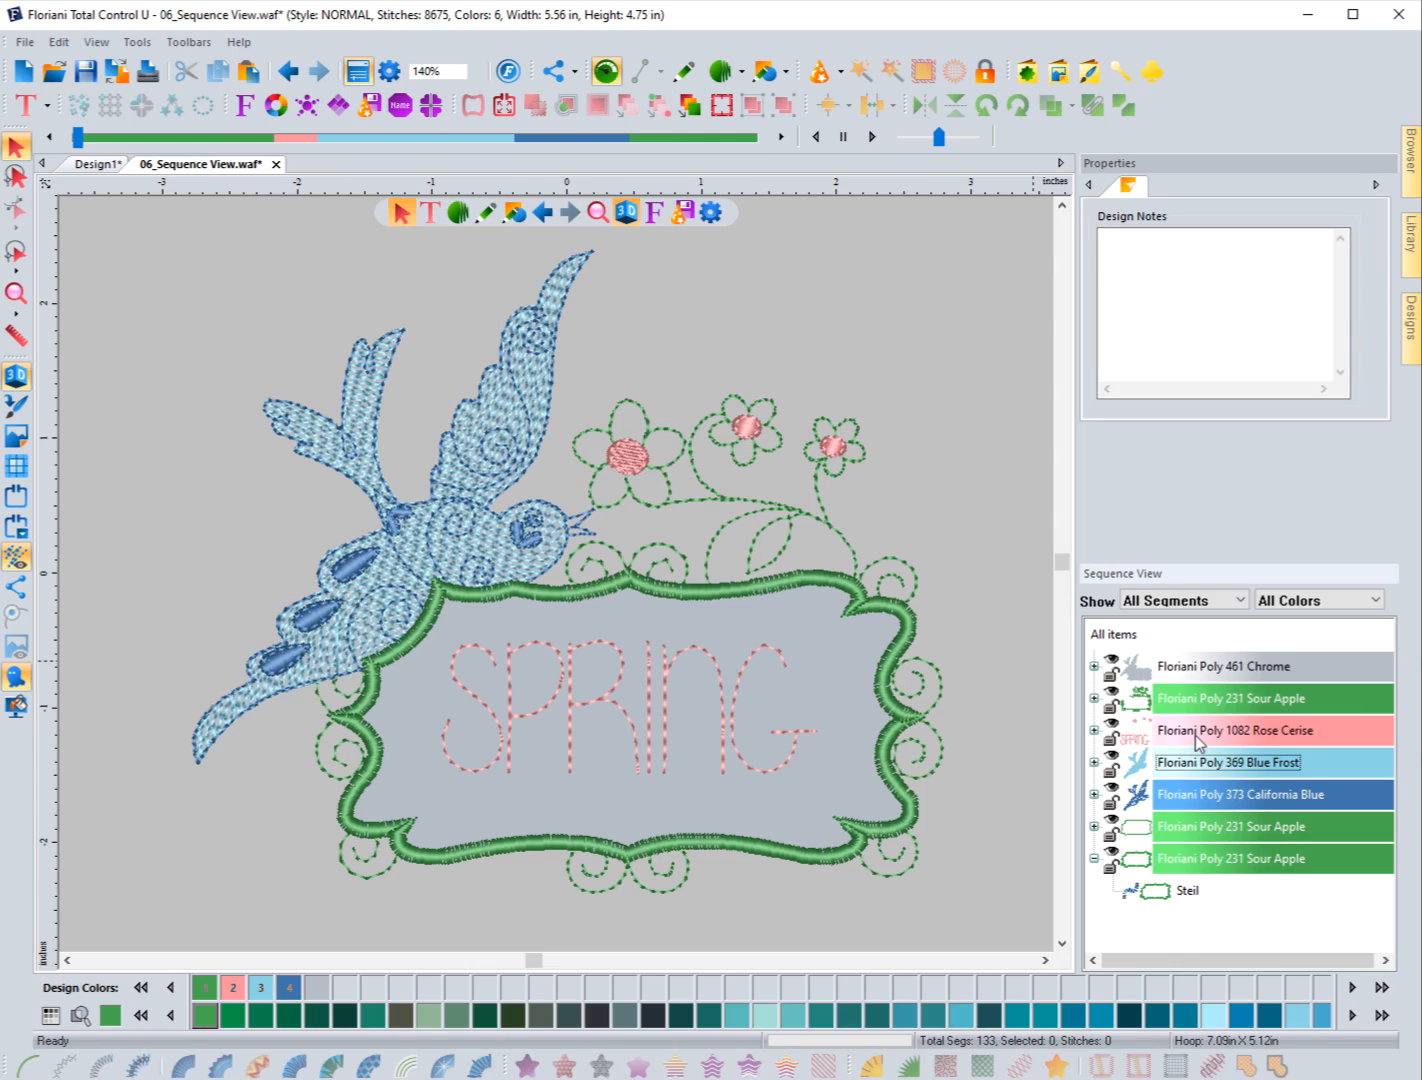
click(1094, 730)
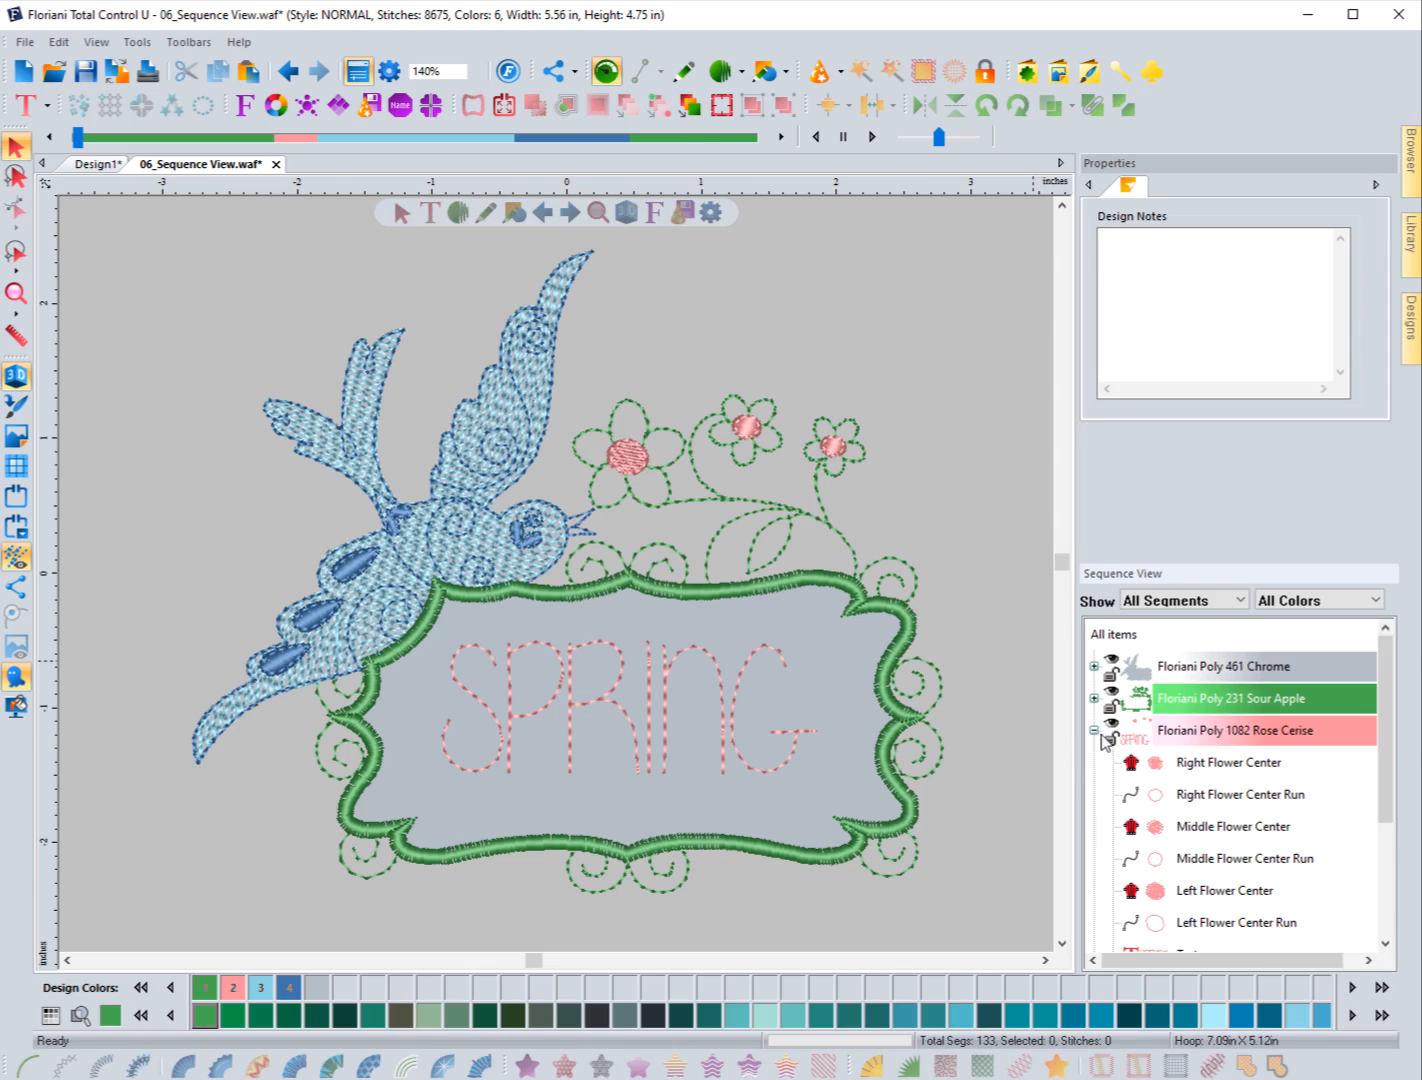
click(1202, 768)
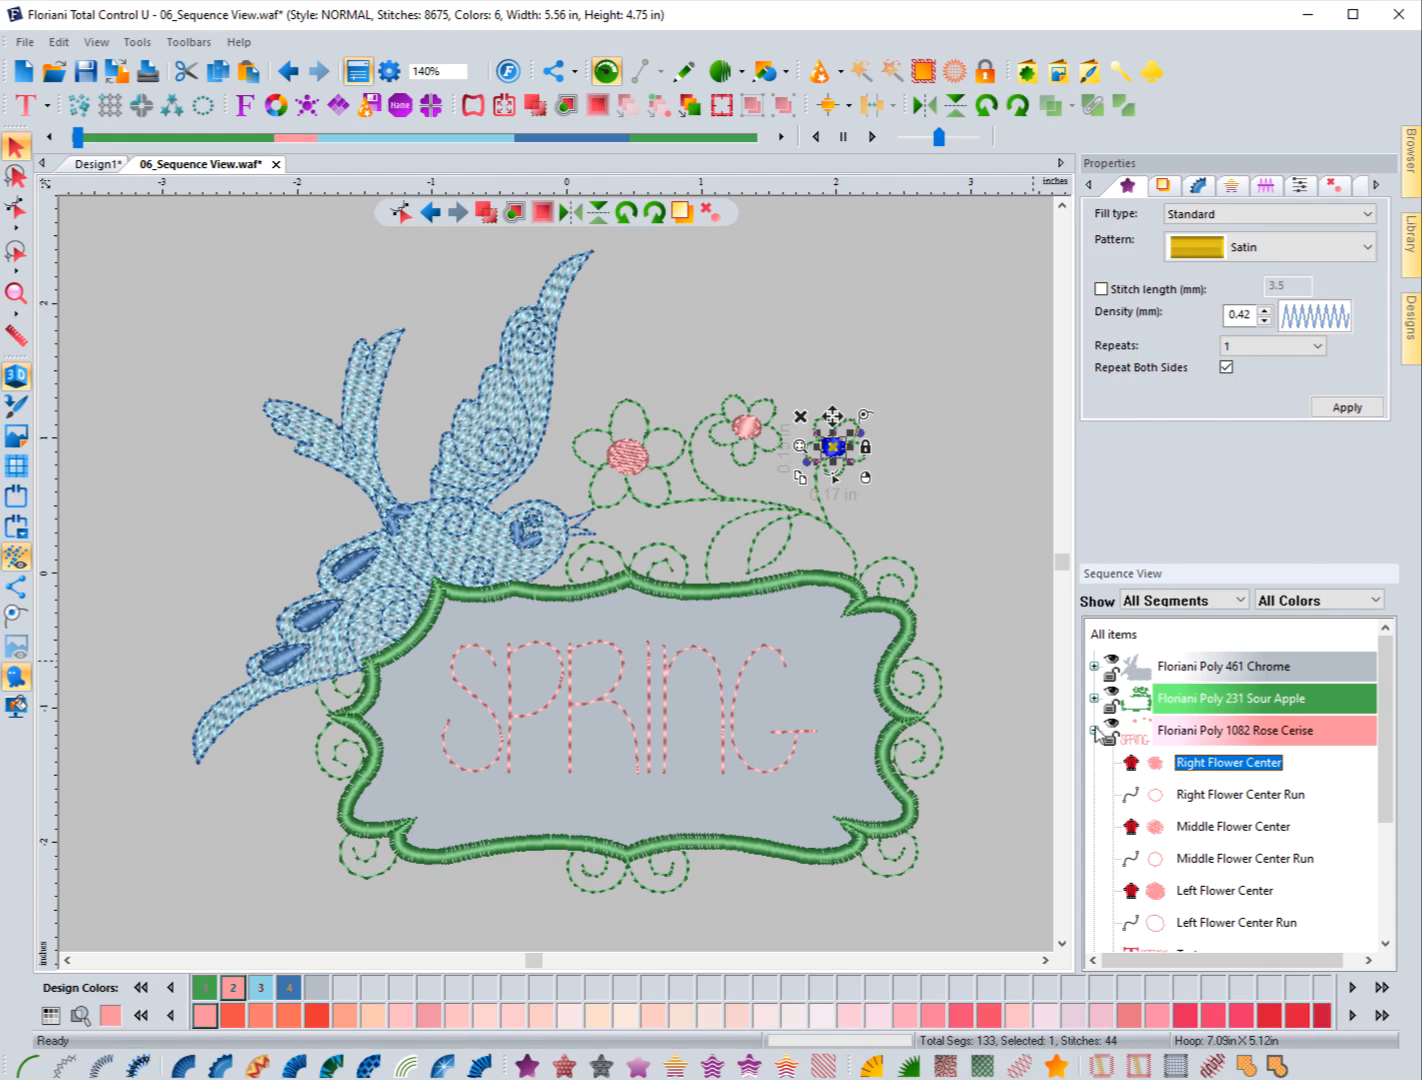
click(1095, 731)
click(1202, 738)
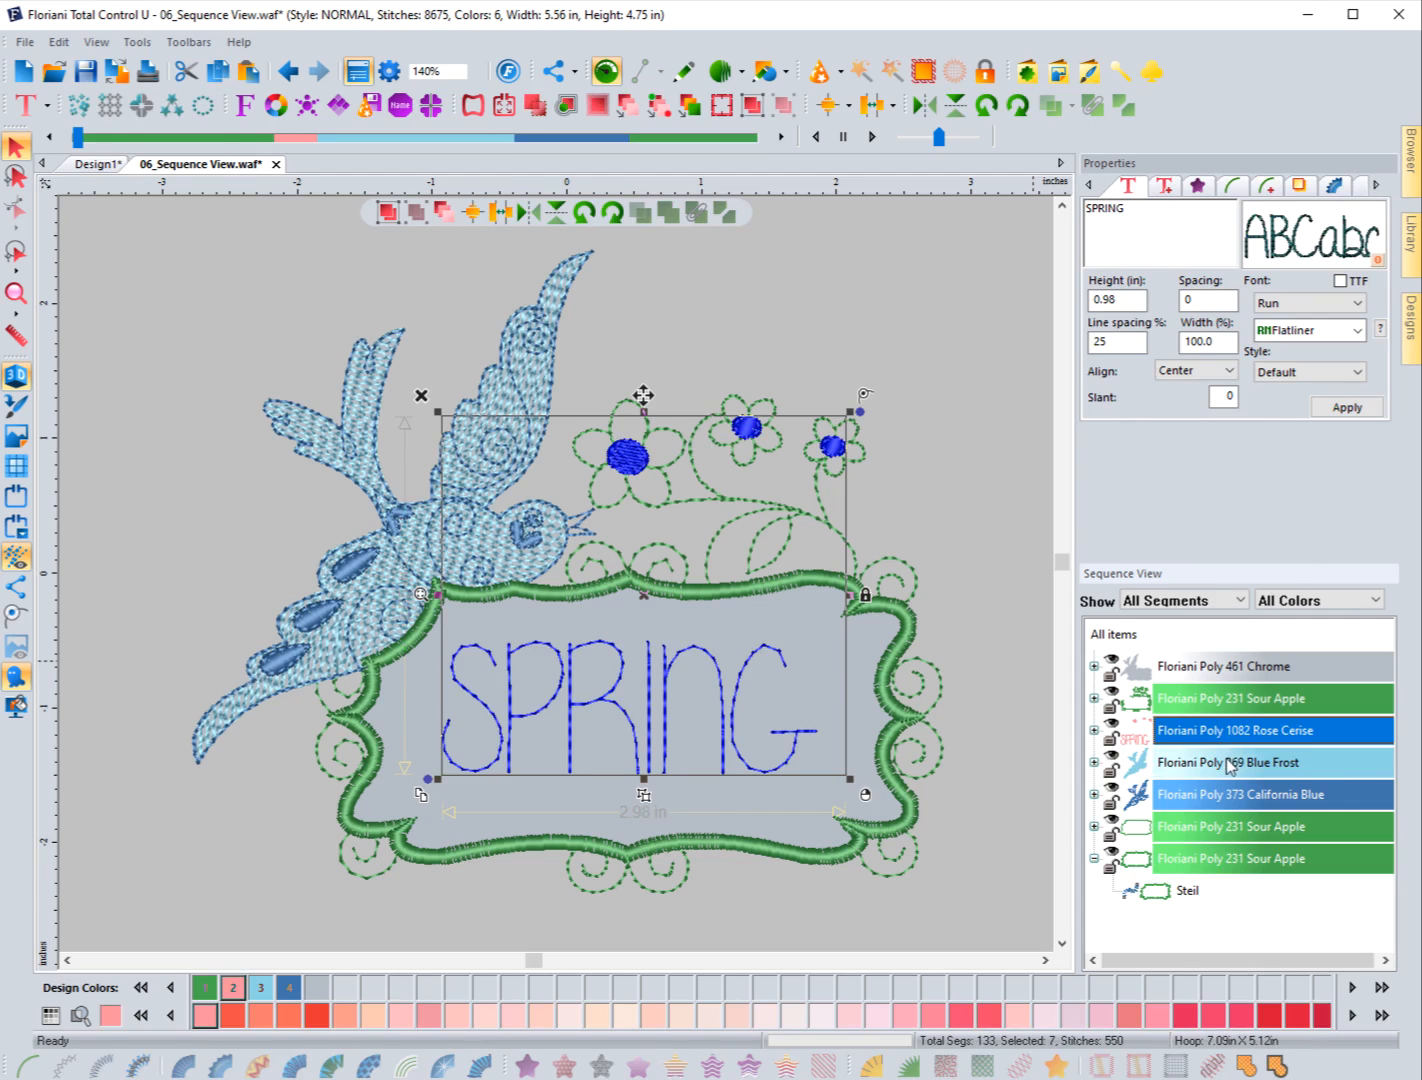
Move the Blue Frost and California Blue color blocks together to directly before Rose Cerise in the stitching sequence
click(1182, 765)
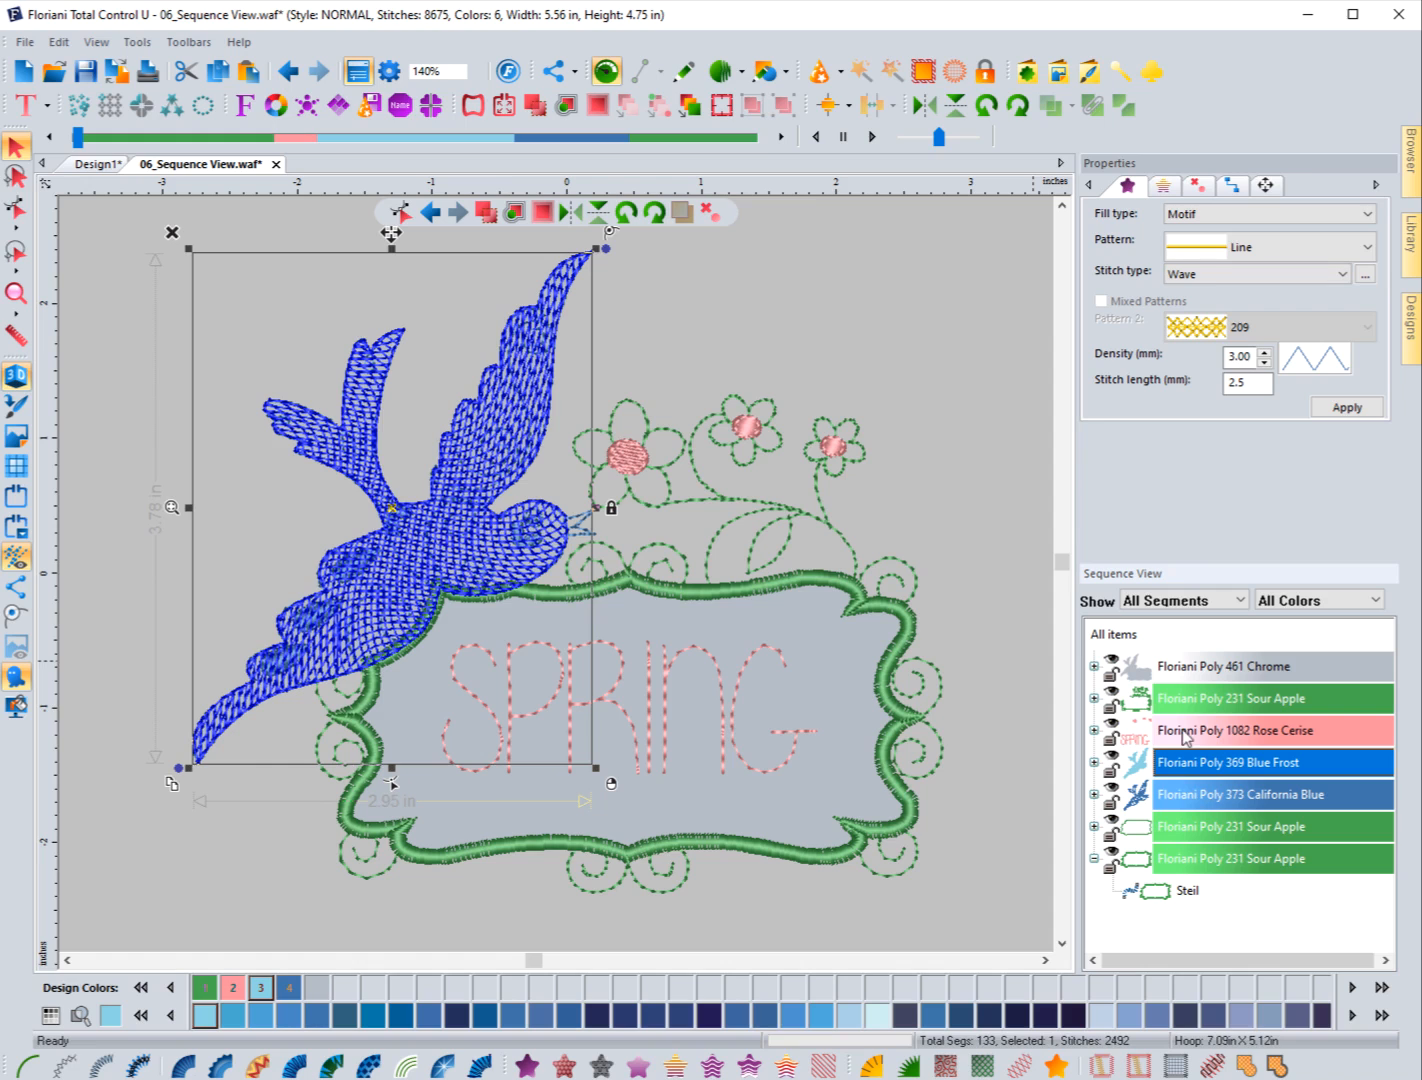
click(1197, 792)
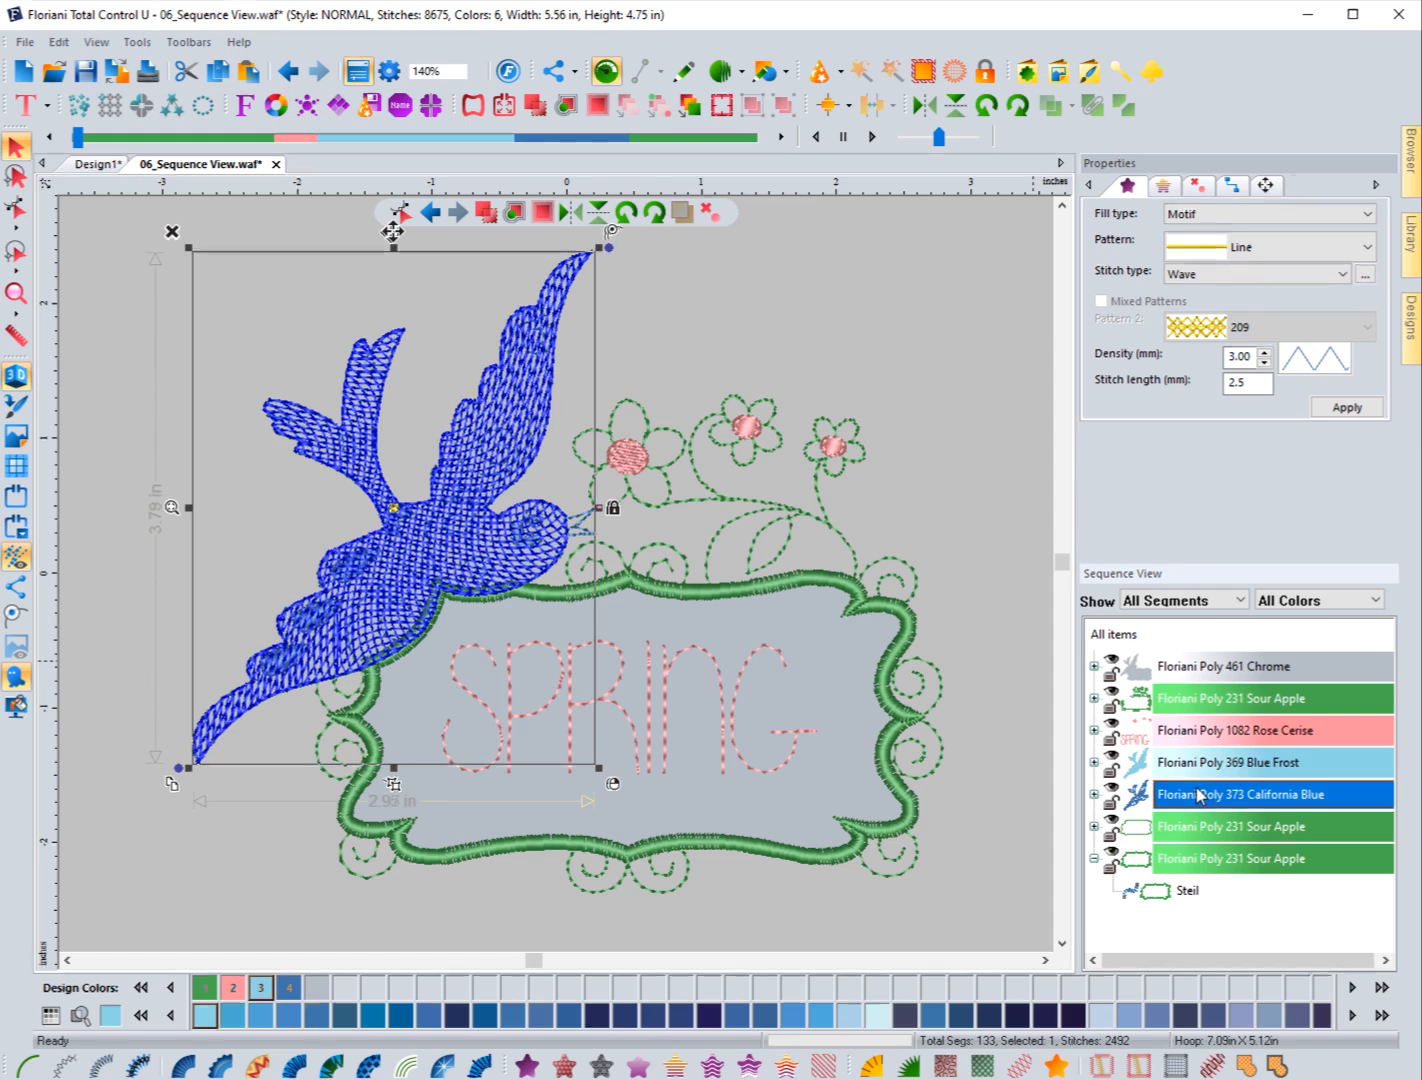
click(1189, 767)
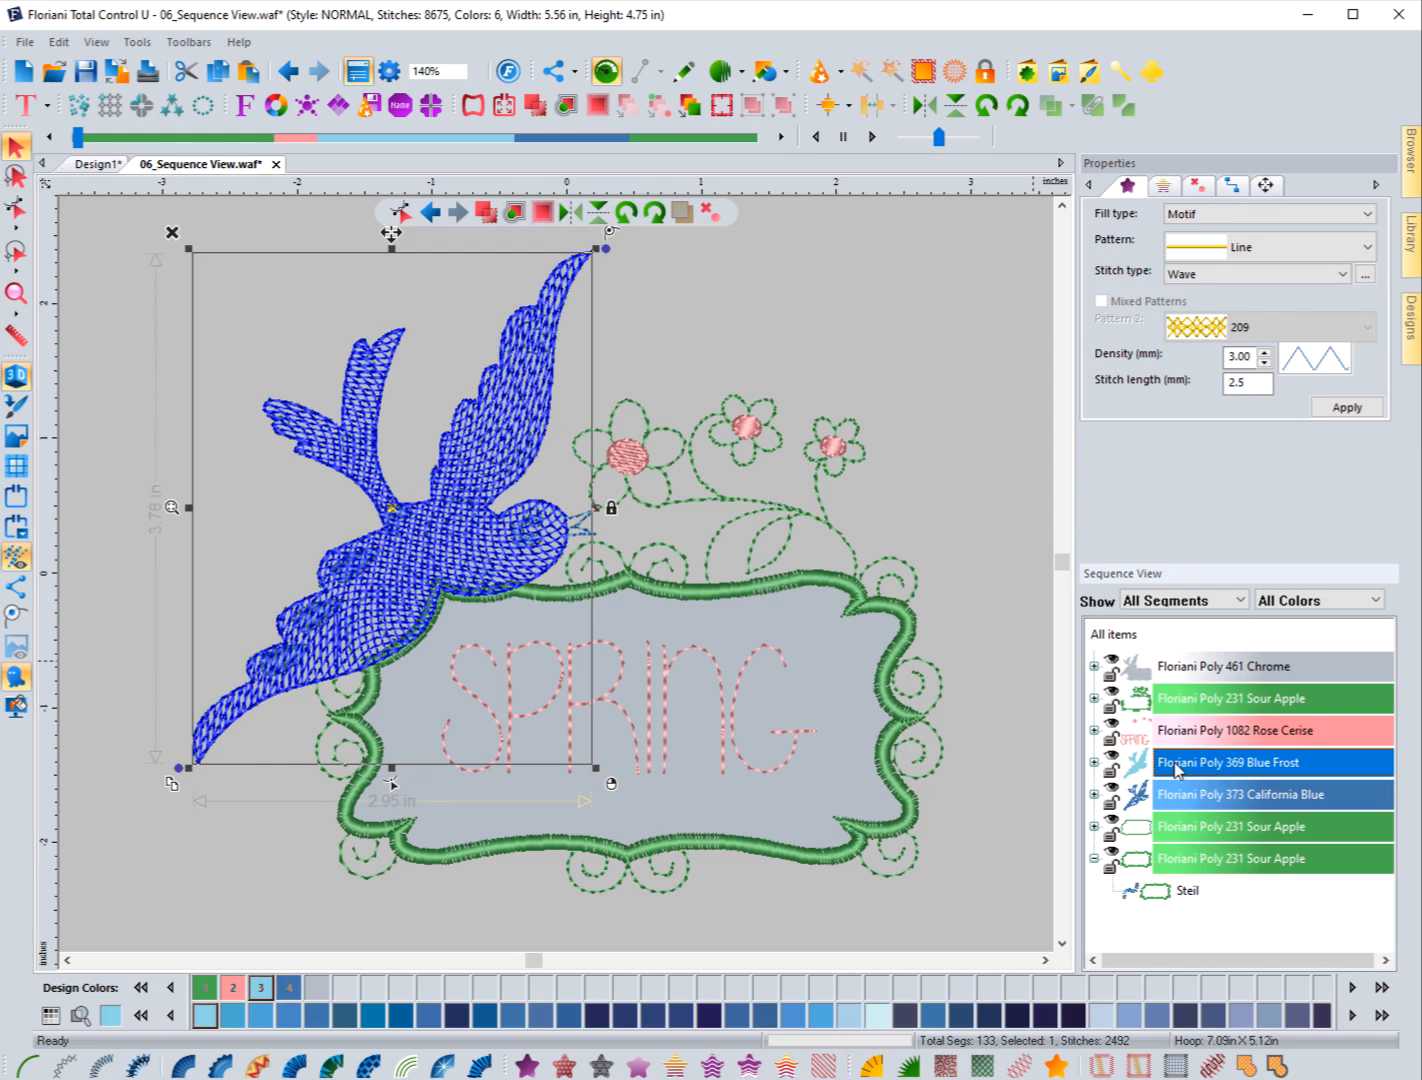
ctrl+click(1190, 798)
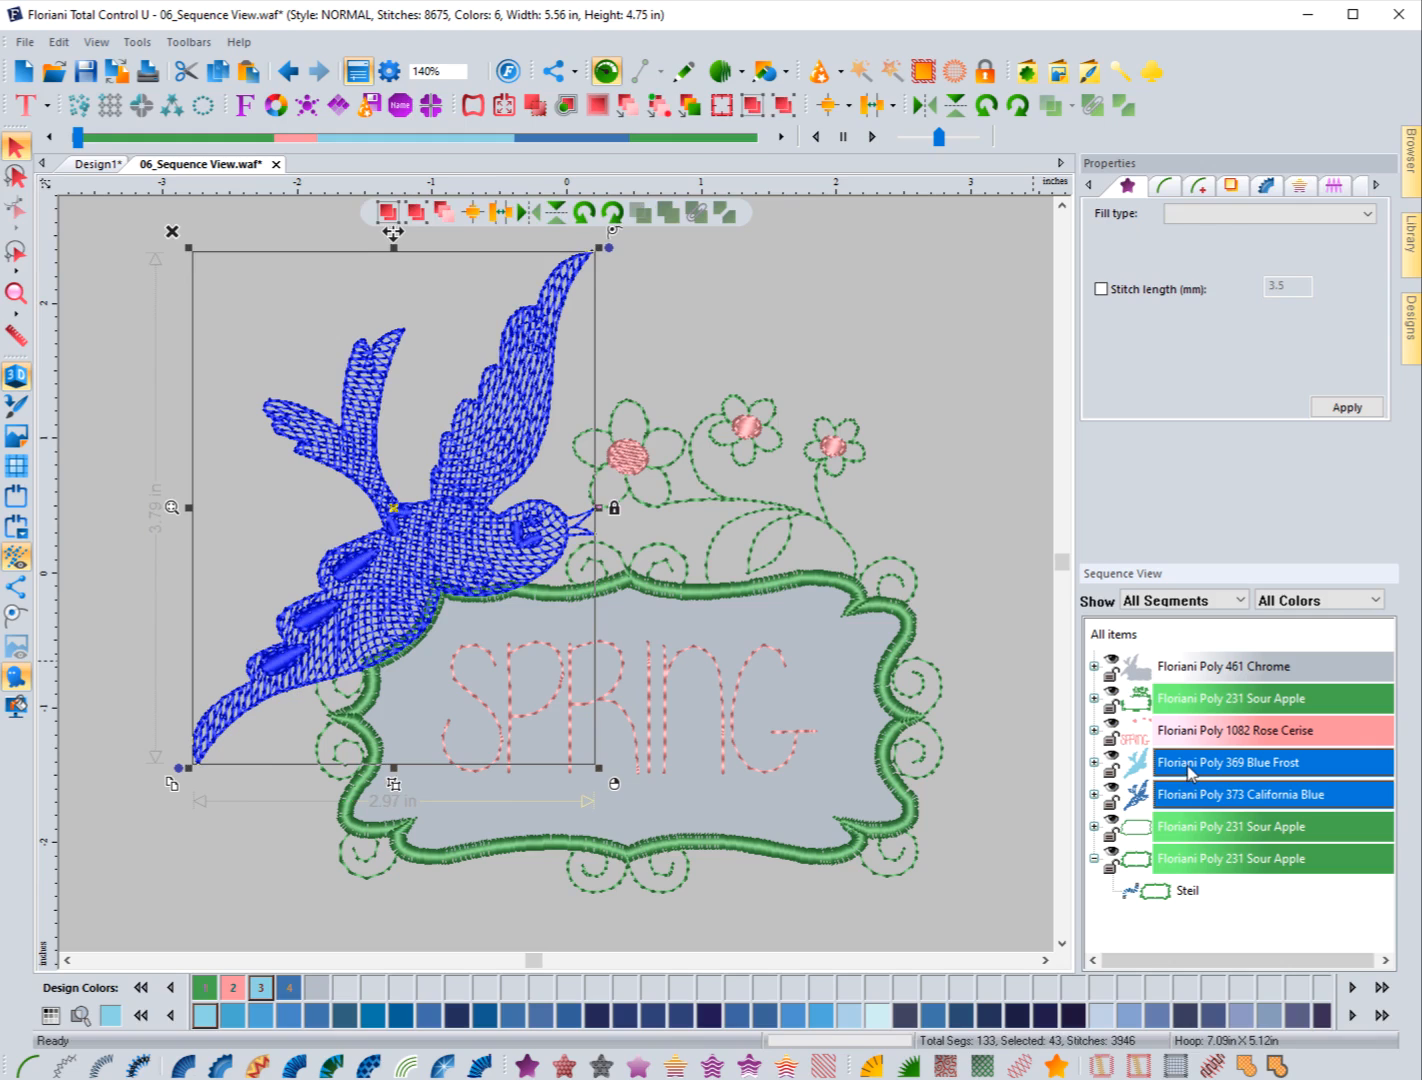
drag(1188, 770, 1178, 711)
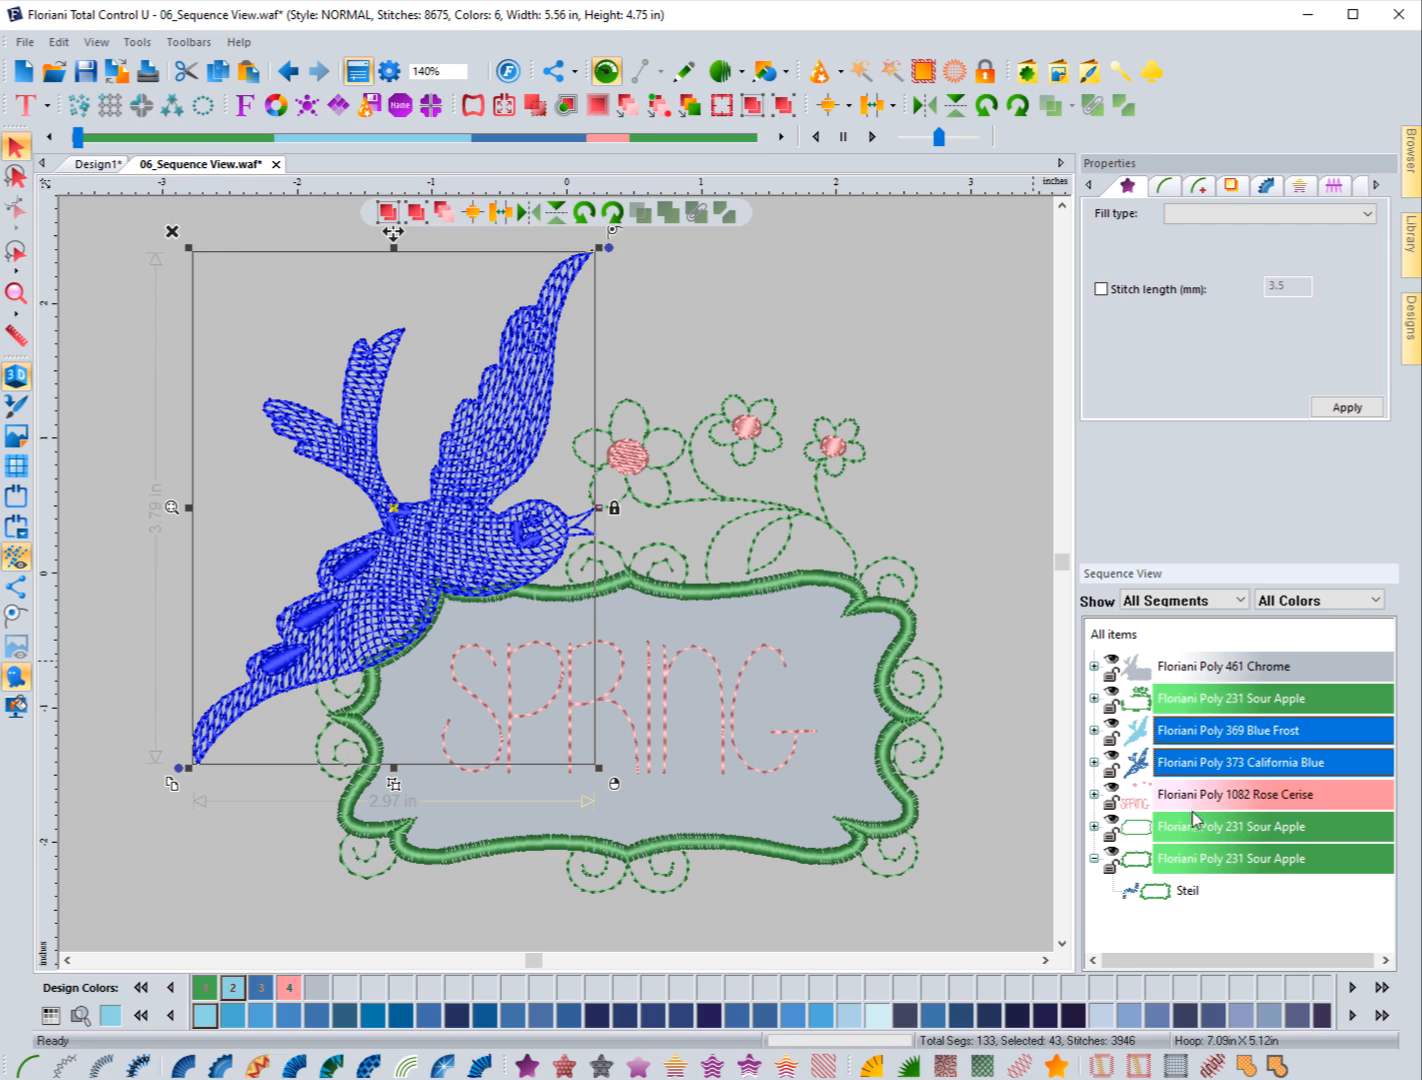
Move the Blue Frost and California Blue blocks together to directly after Chrome, ahead of the first Sour Apple block
click(1194, 740)
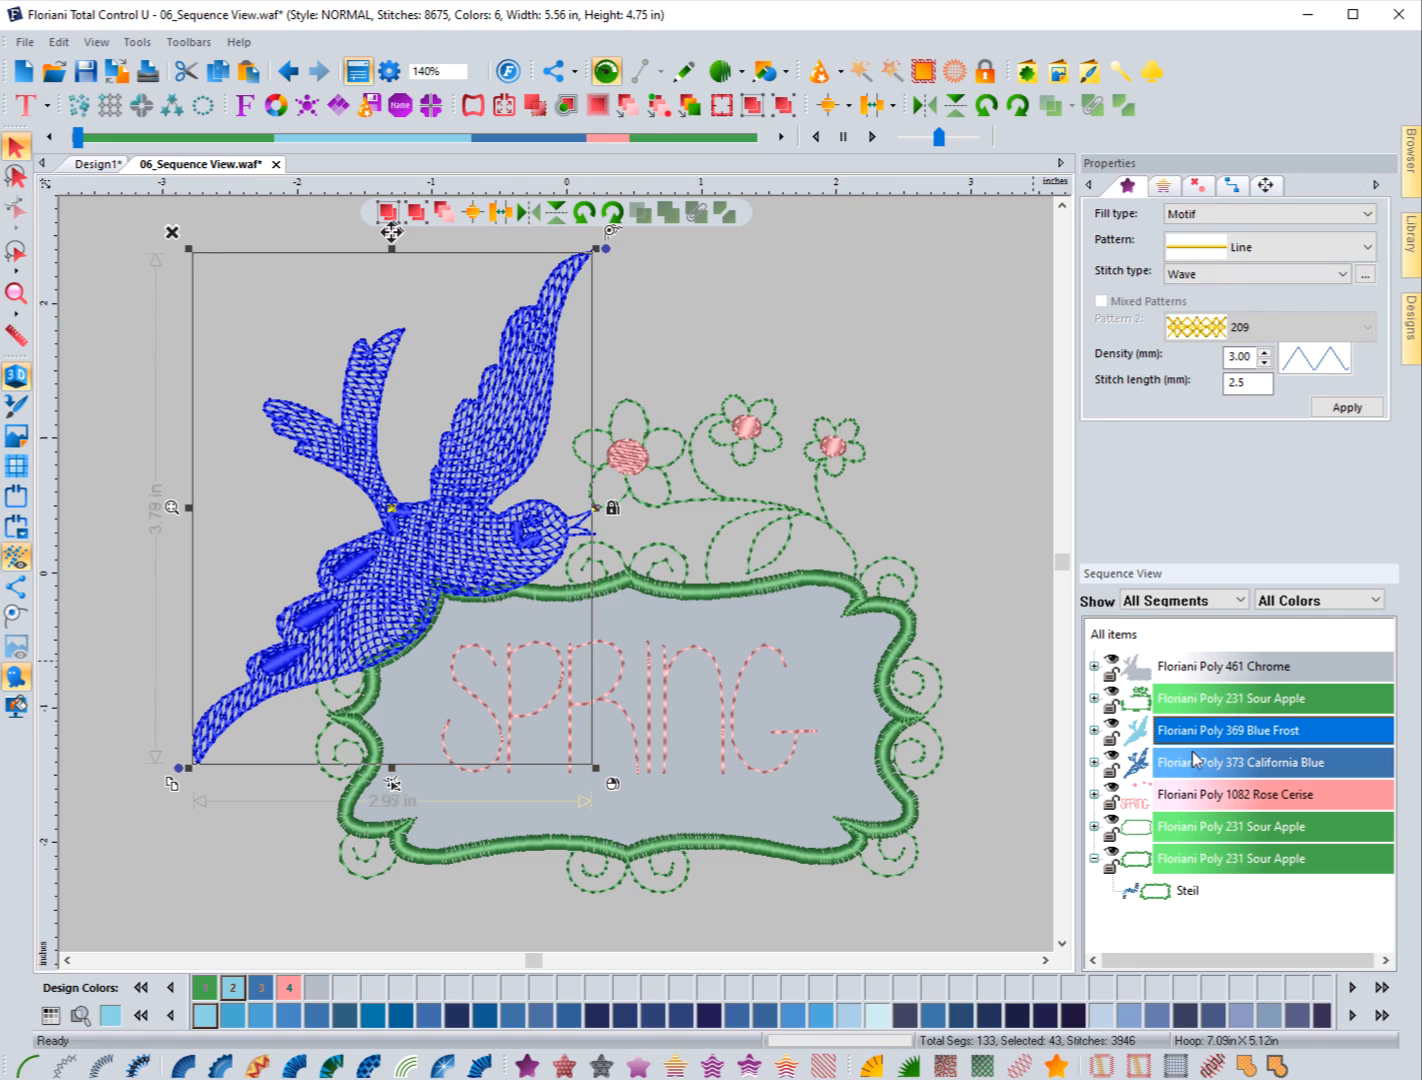
click(1198, 940)
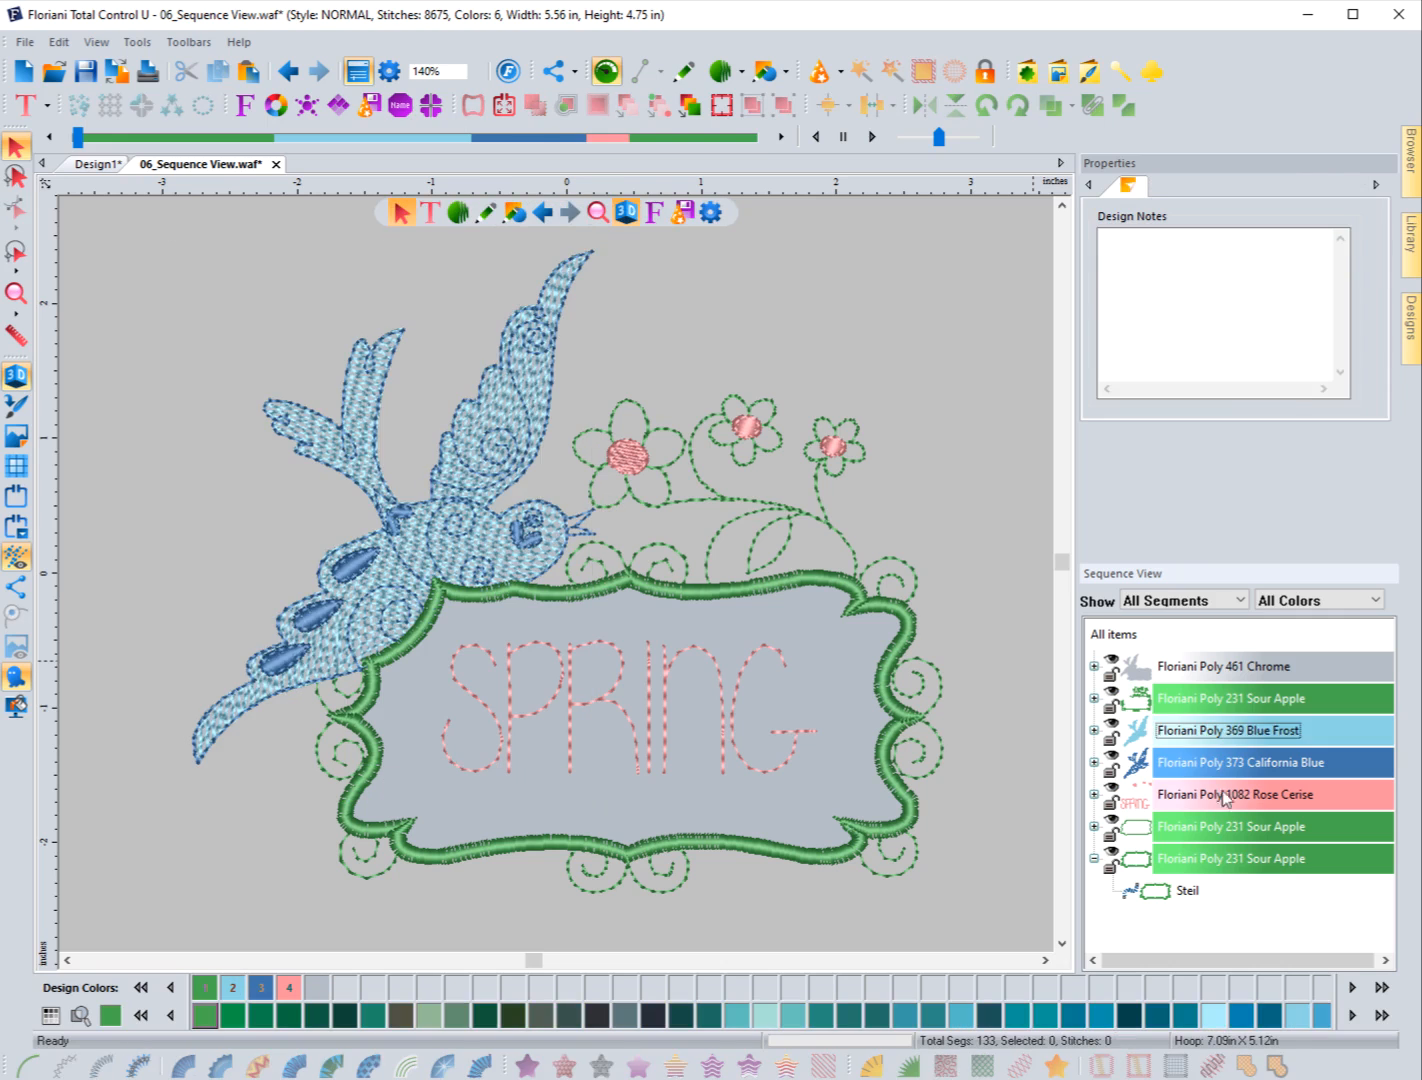
click(1223, 736)
shift+click(1222, 763)
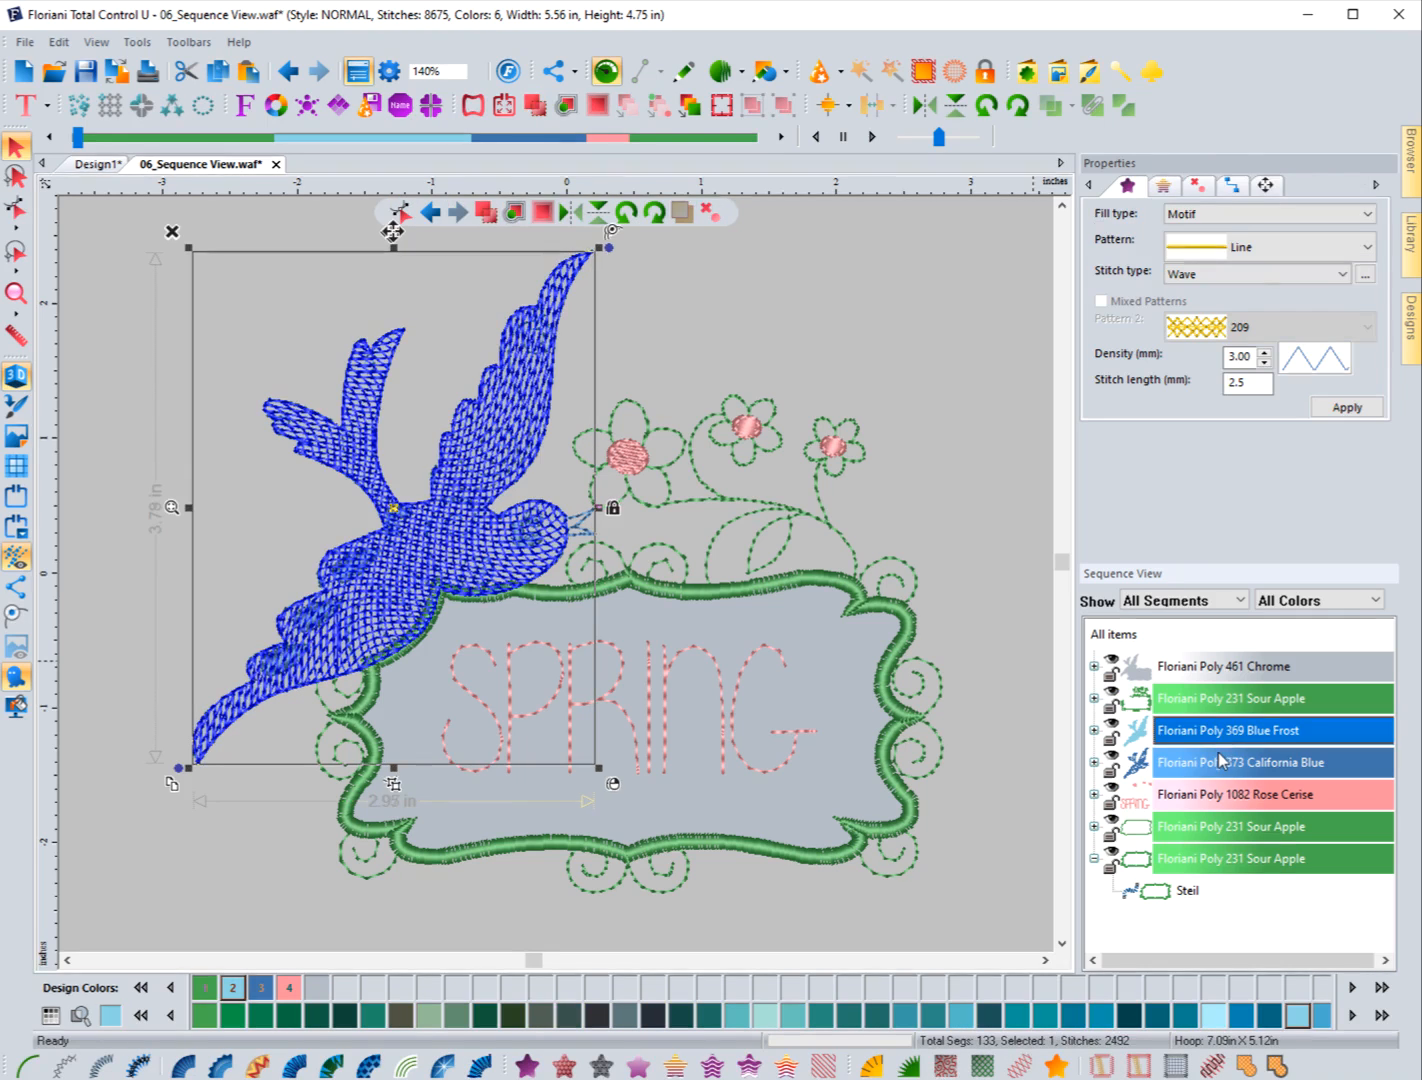
drag(1215, 747, 1182, 678)
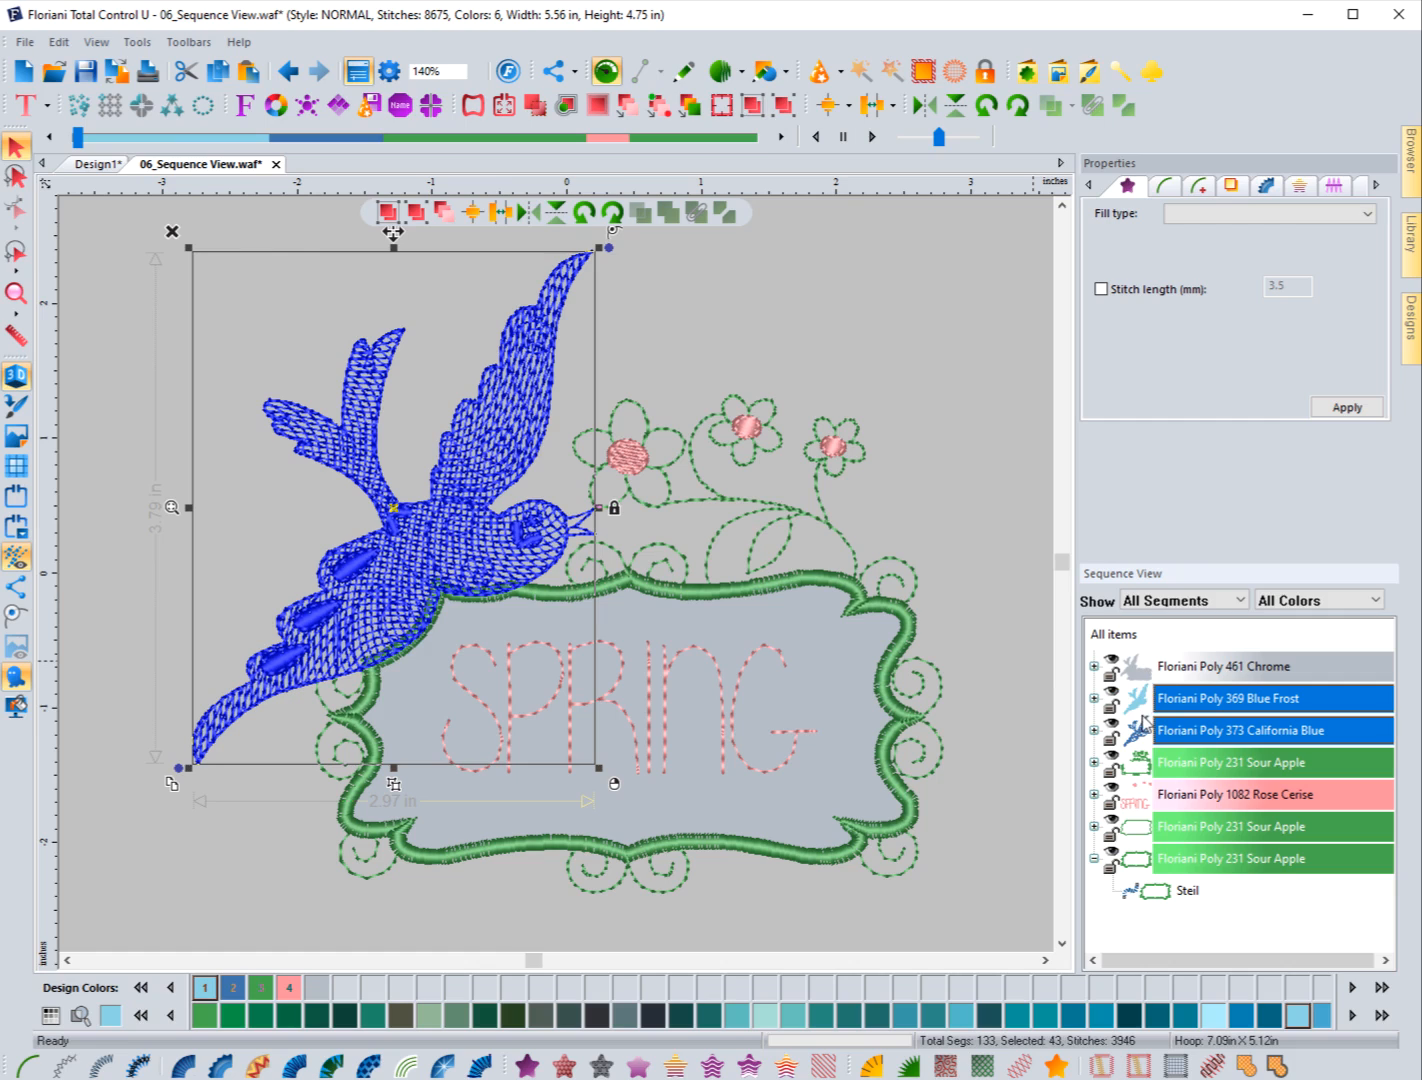
Move the first two Sour Apple blocks together to between Blue Frost and California Blue, and clear the selection
click(1193, 768)
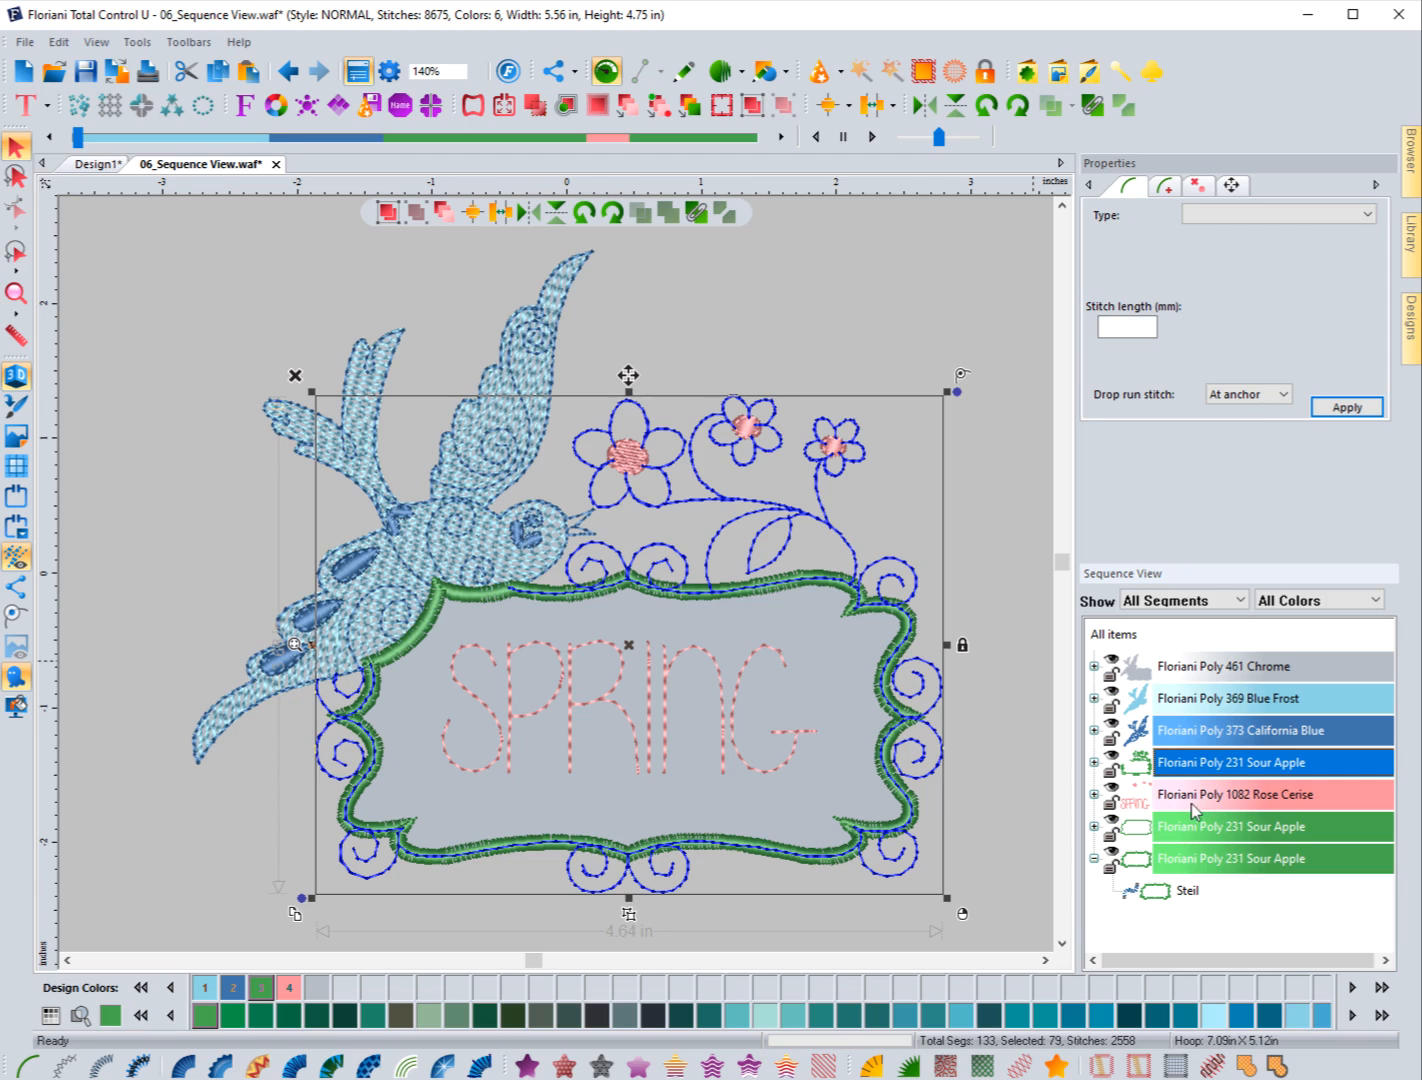
ctrl+click(1193, 829)
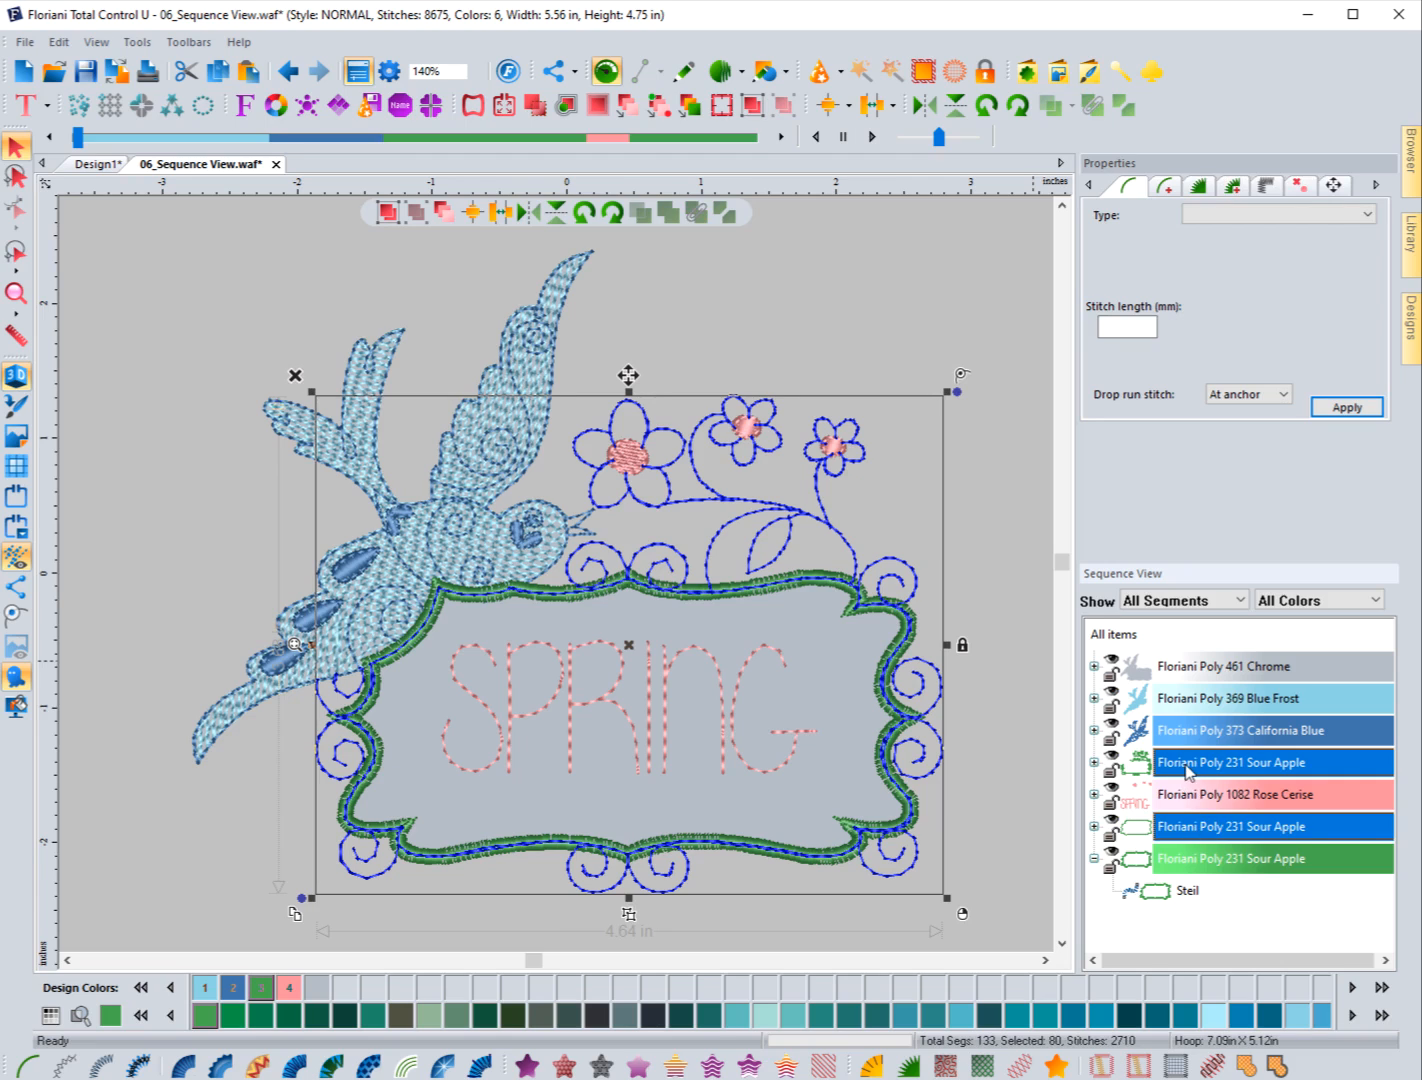
drag(1187, 767, 1171, 713)
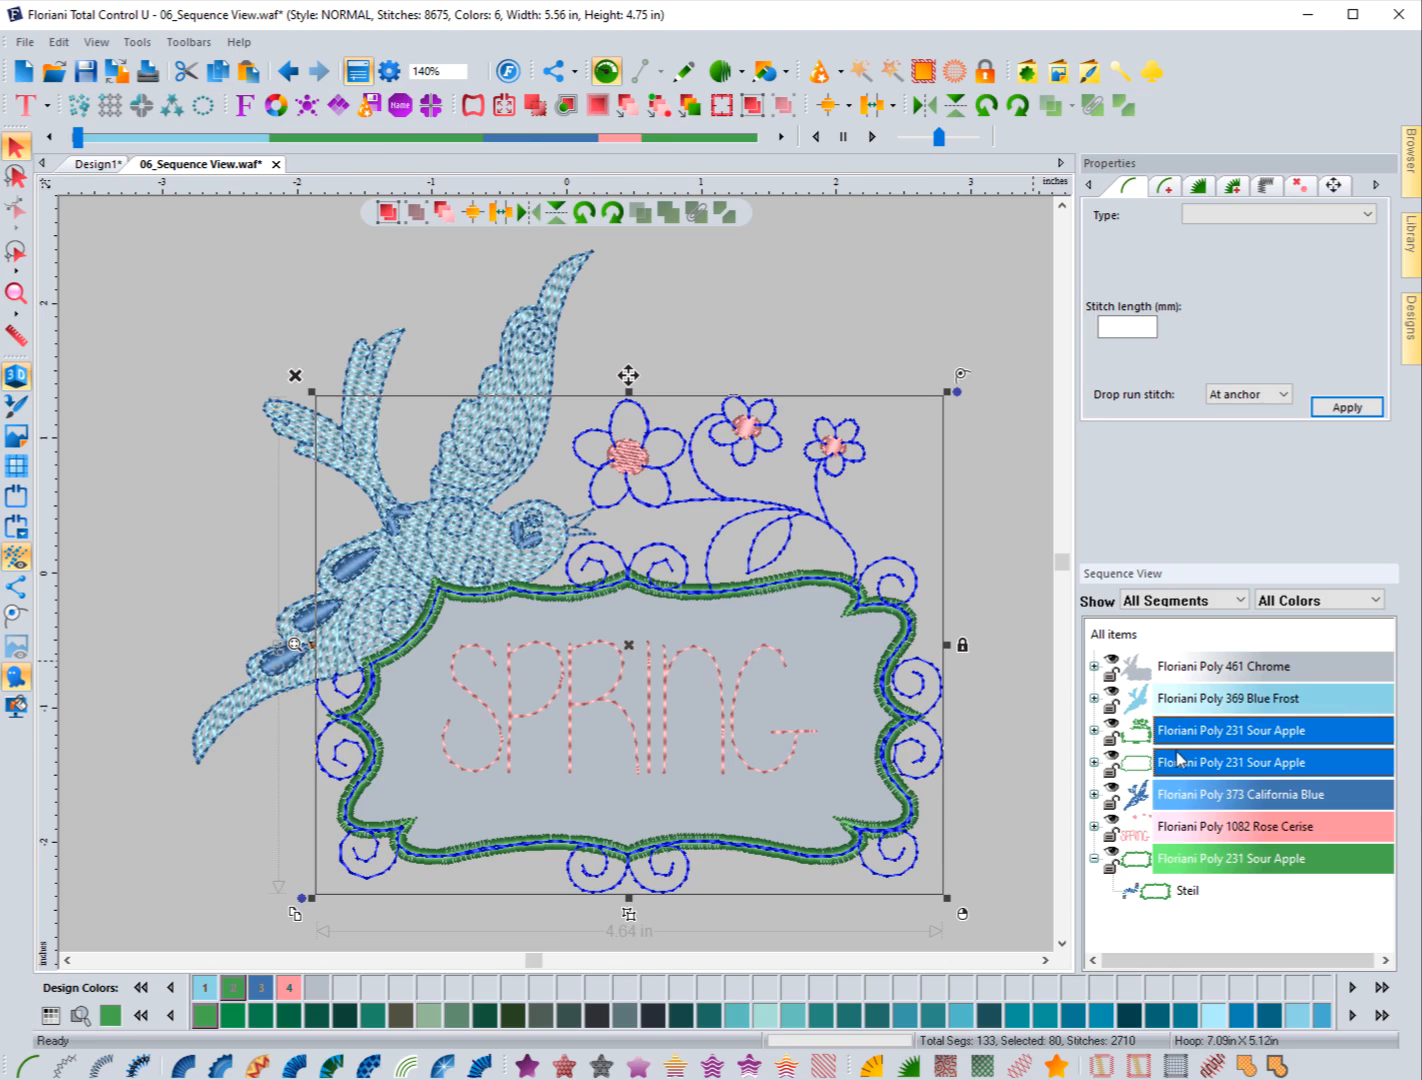
click(1018, 721)
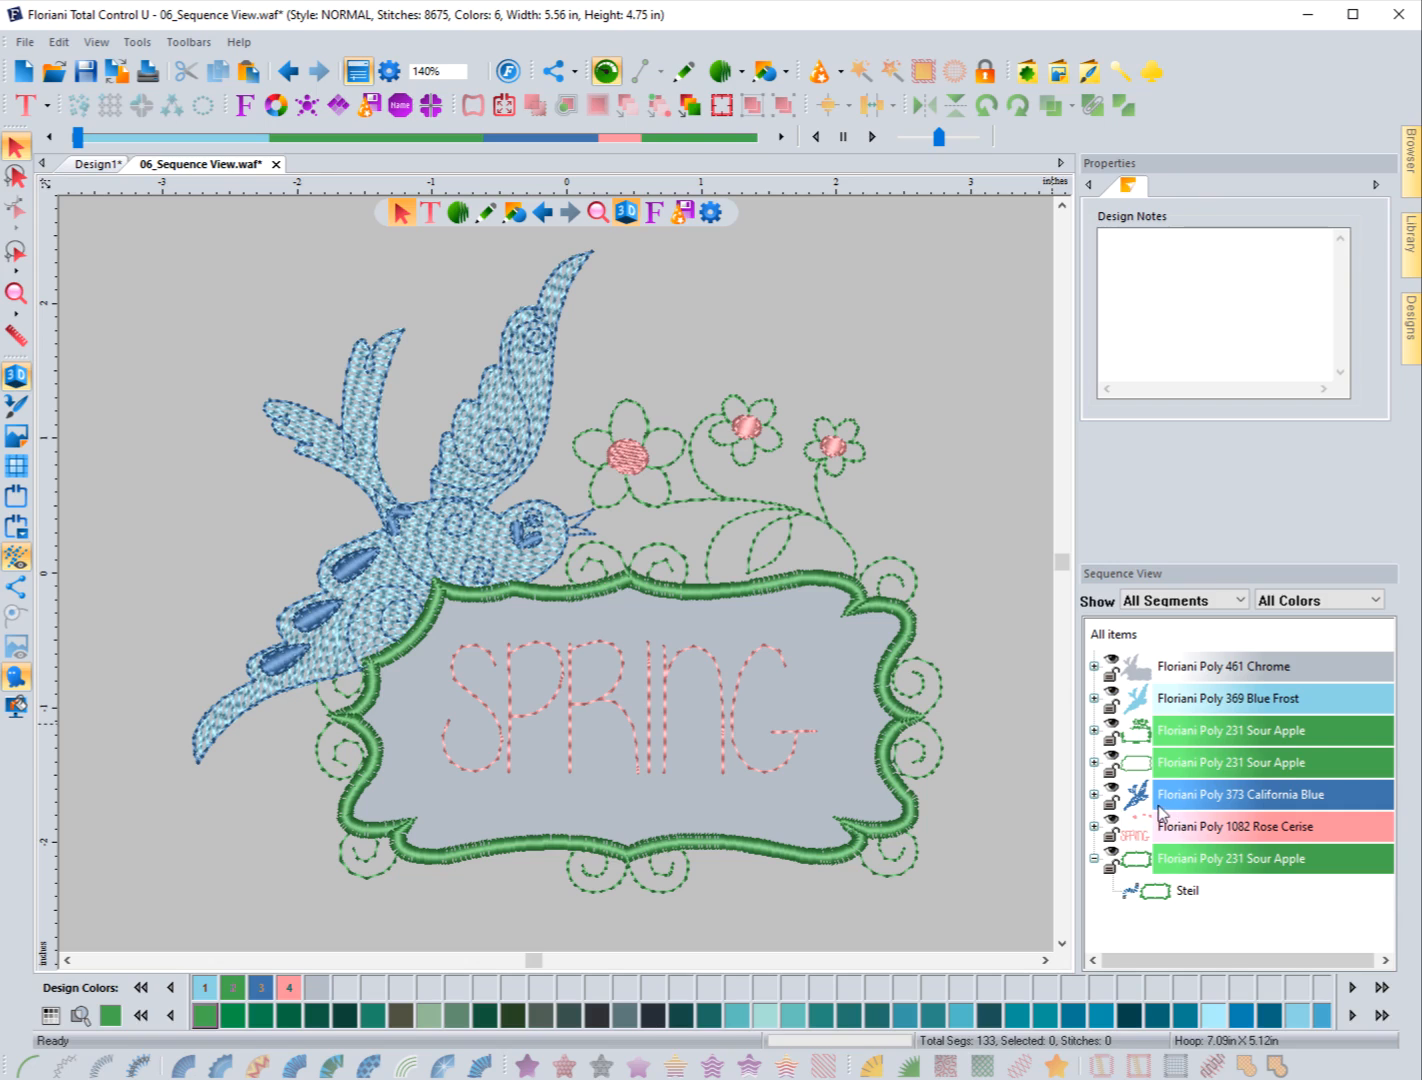
Expand the Rose Cerise color group to list its flower center and Text segments, keeping the Sour Apple blocks collapsed
click(1096, 731)
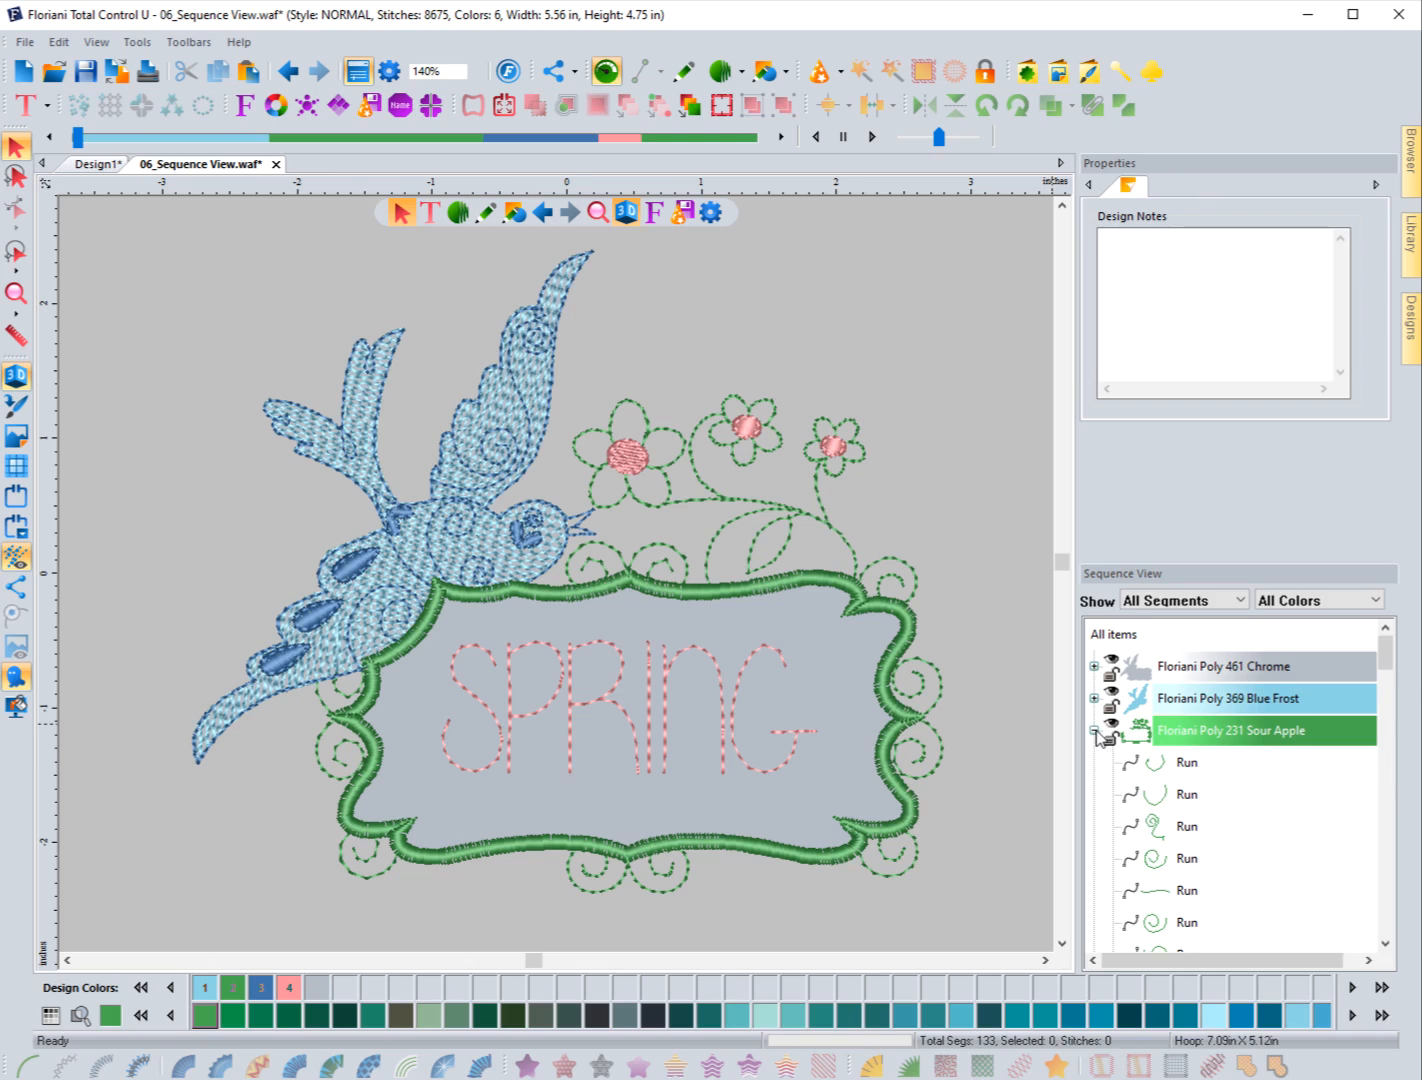
click(1093, 731)
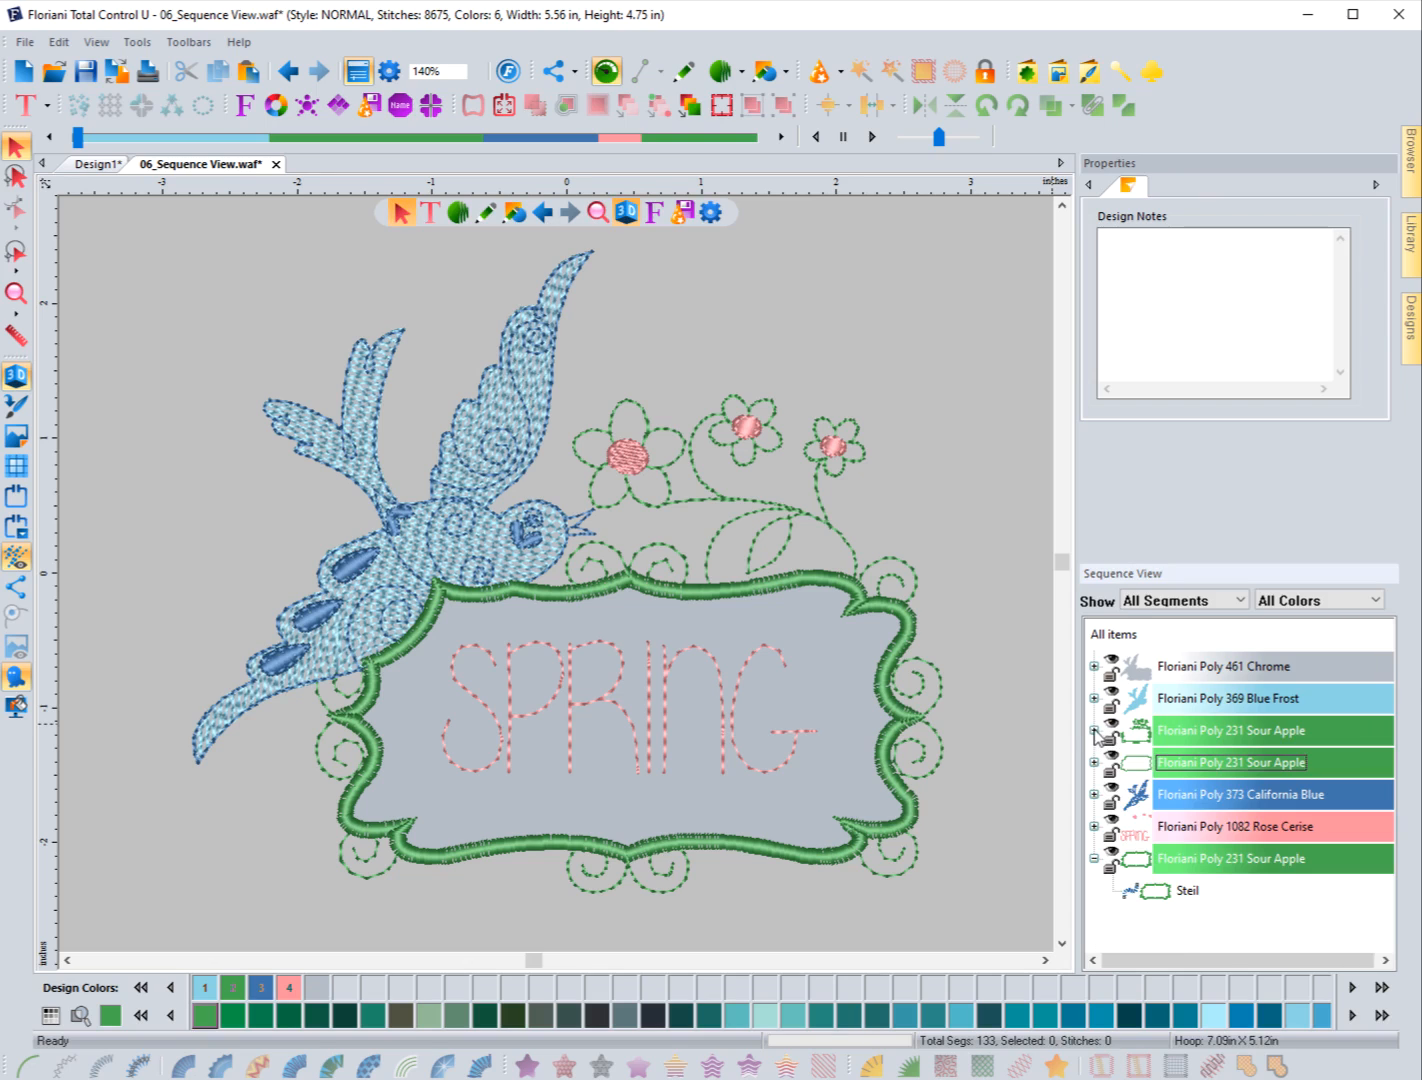
click(1094, 827)
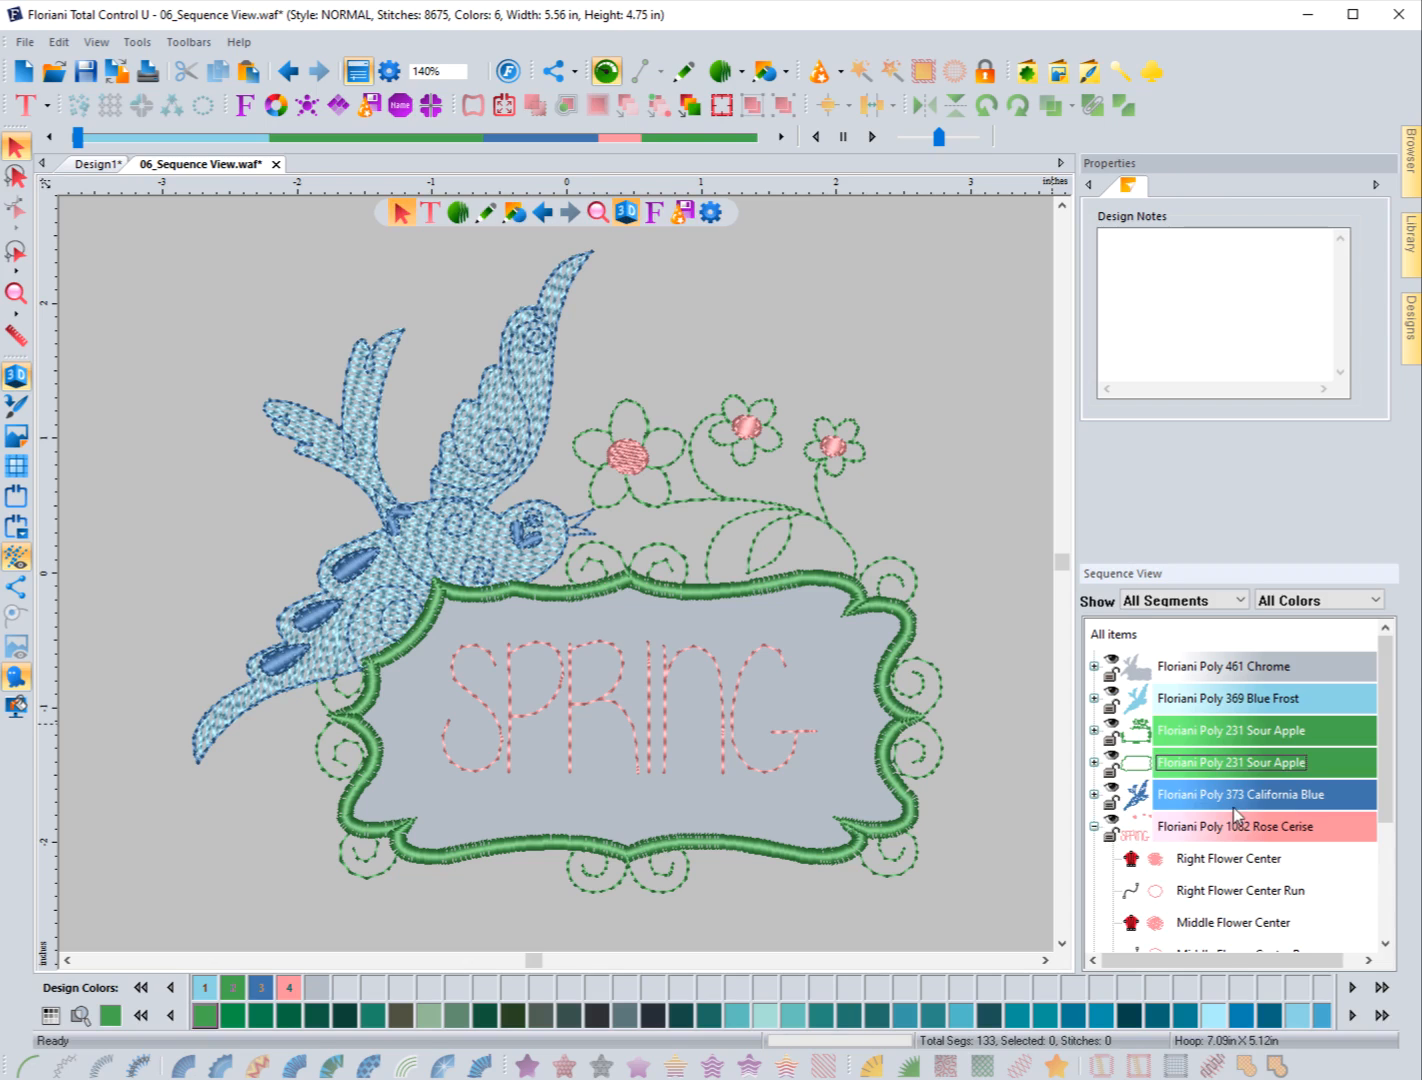
scroll(1213, 846, down, 2)
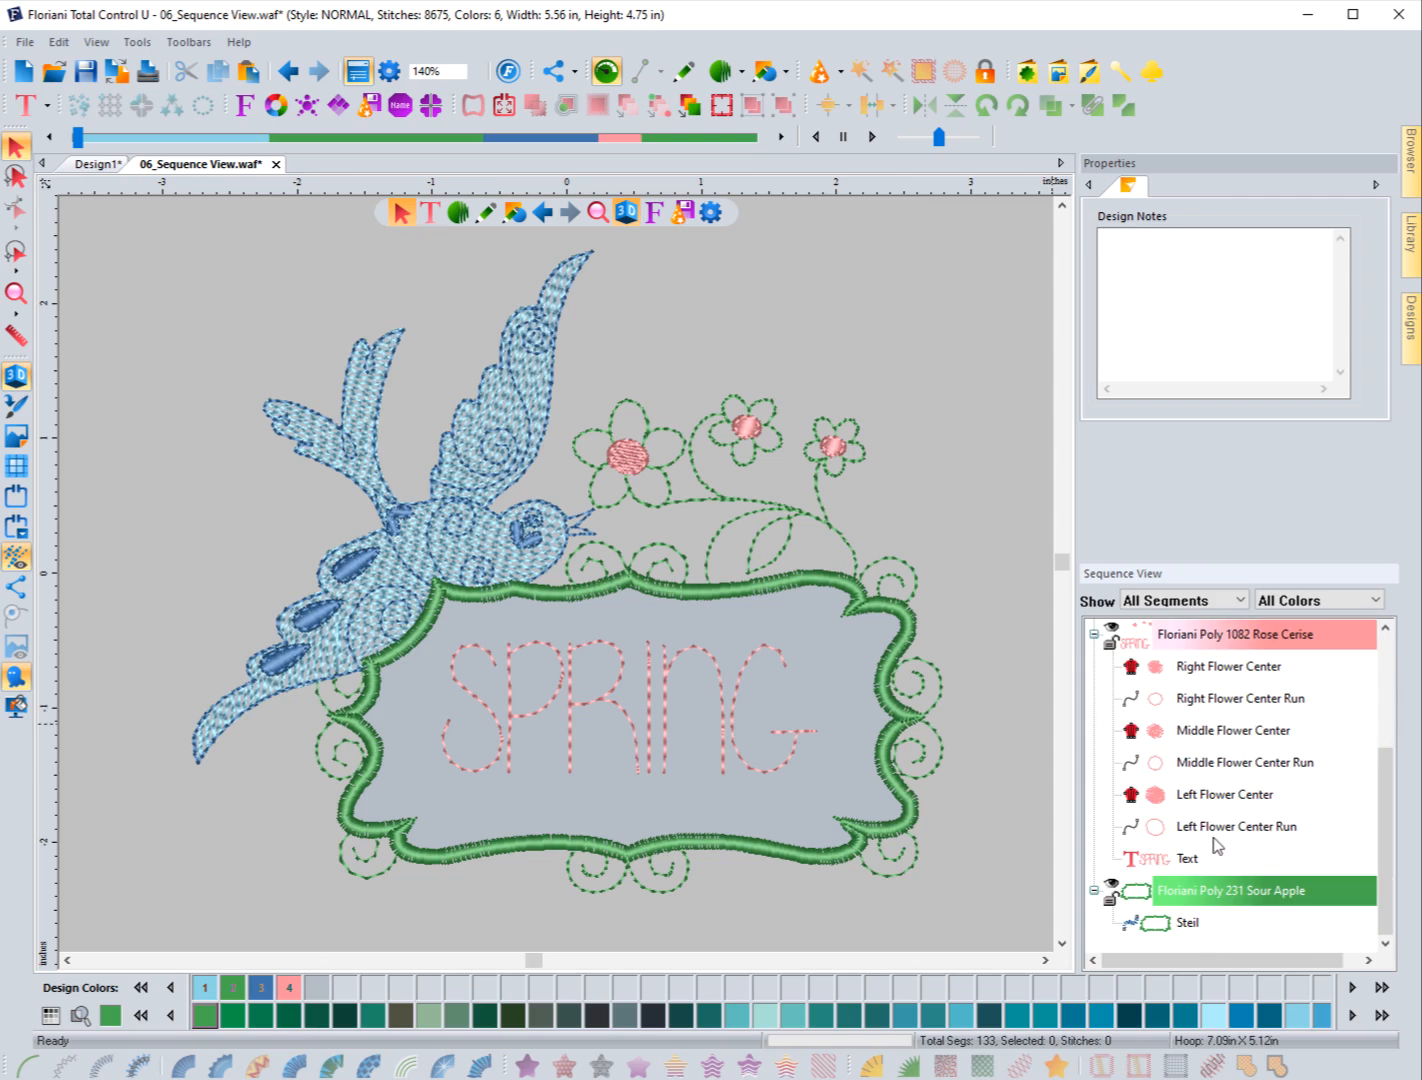
click(1166, 862)
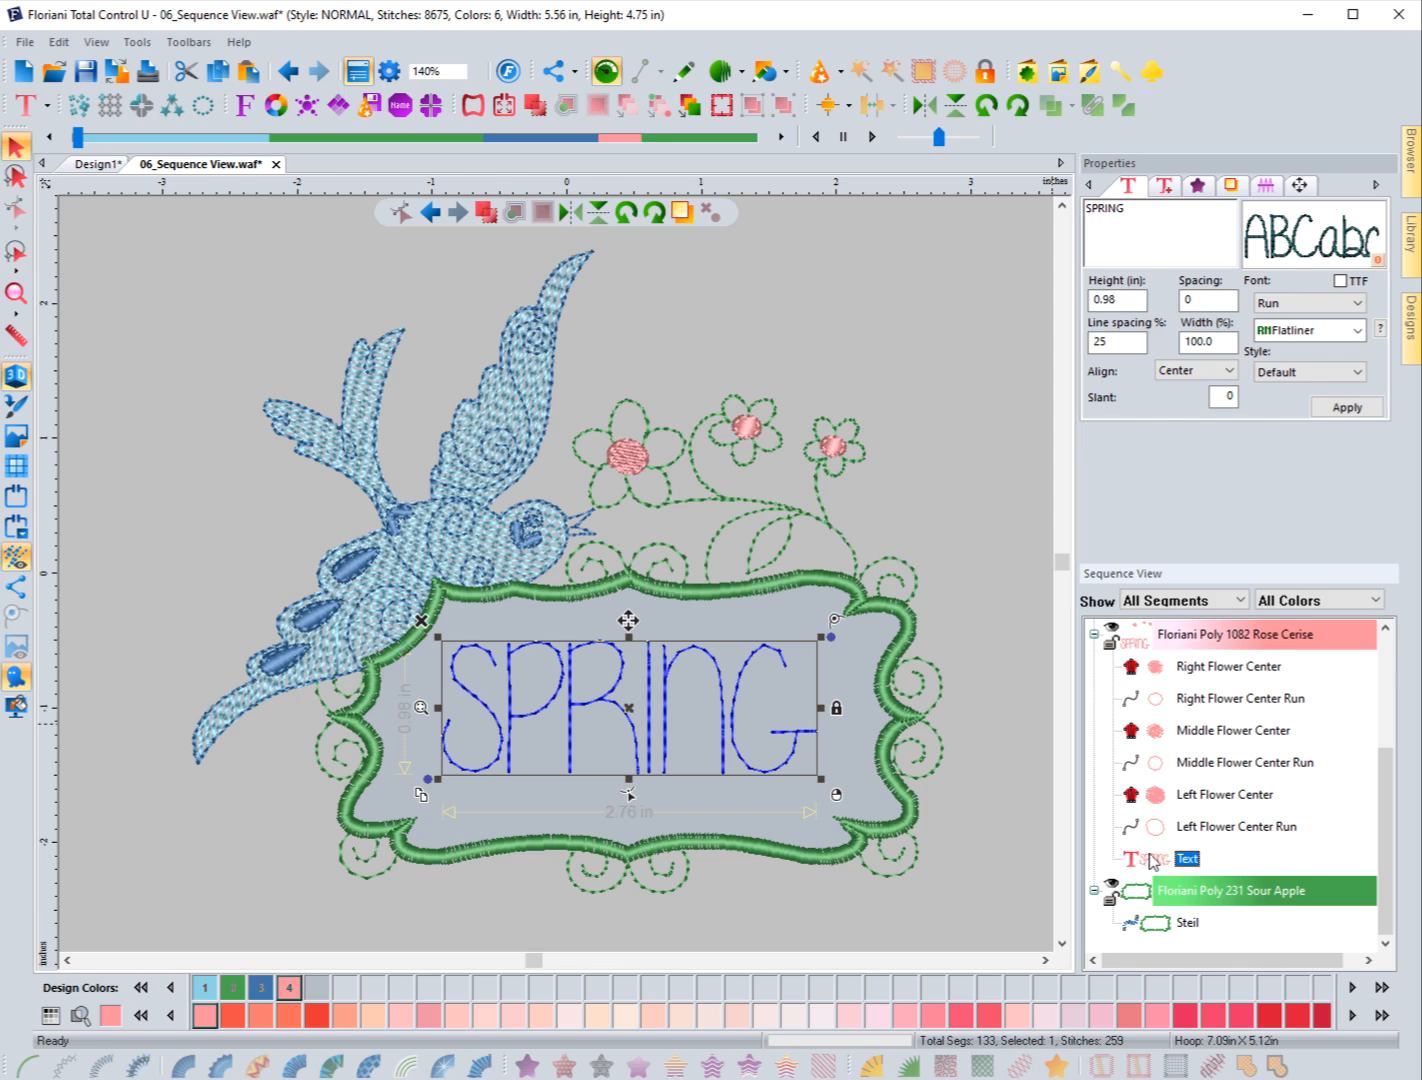
drag(1153, 862, 1158, 677)
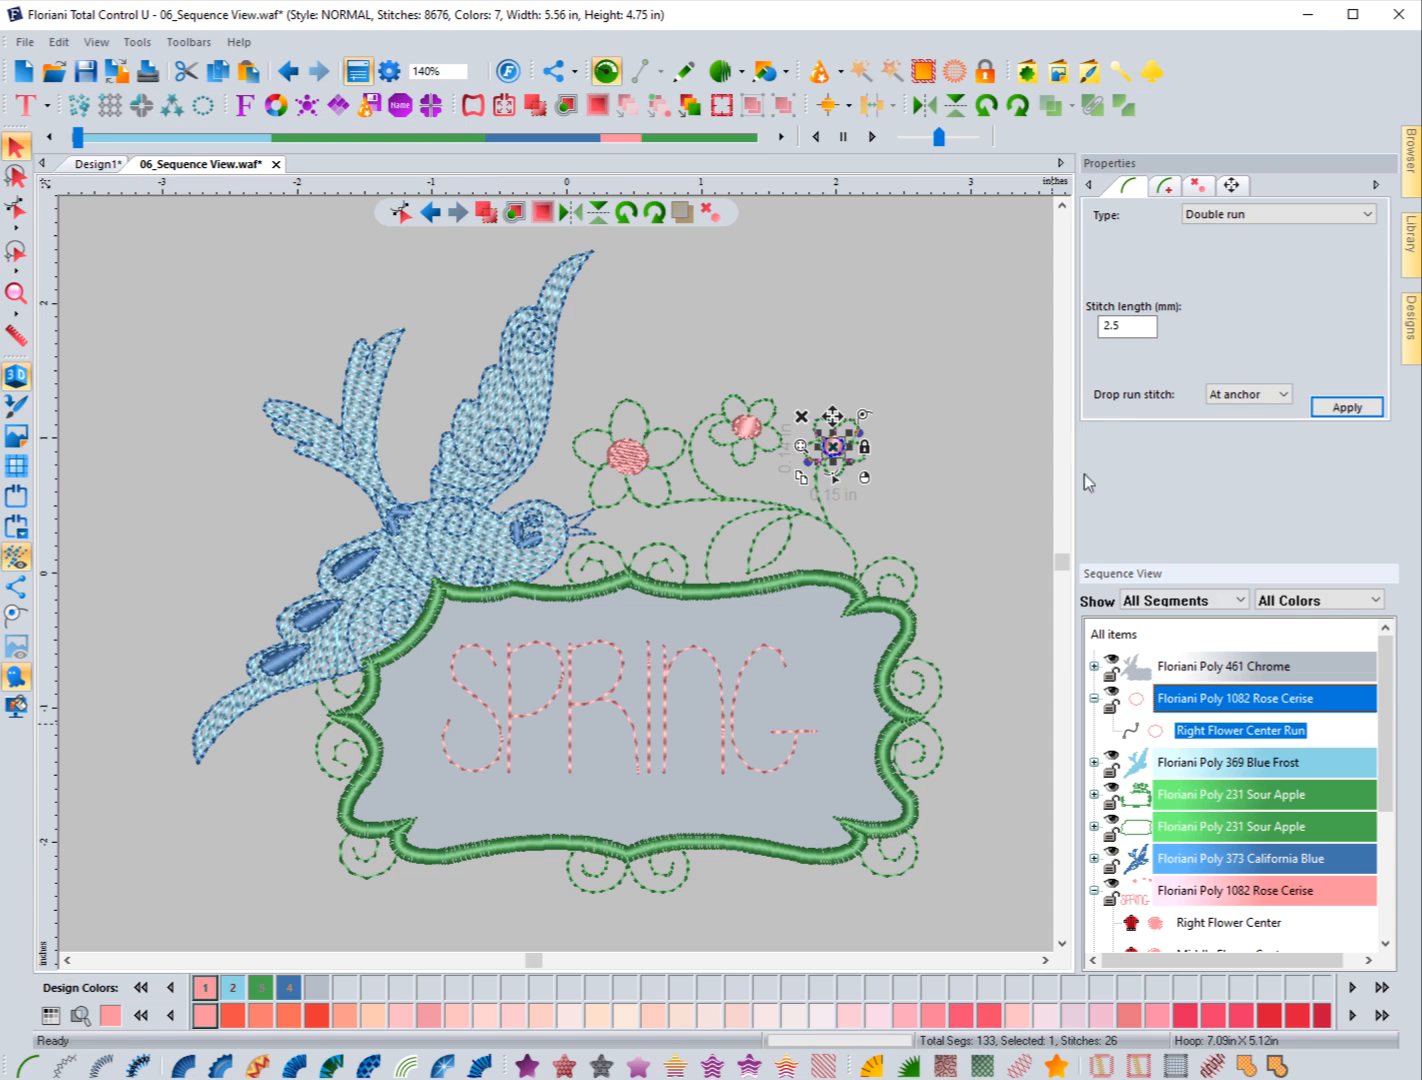
click(288, 71)
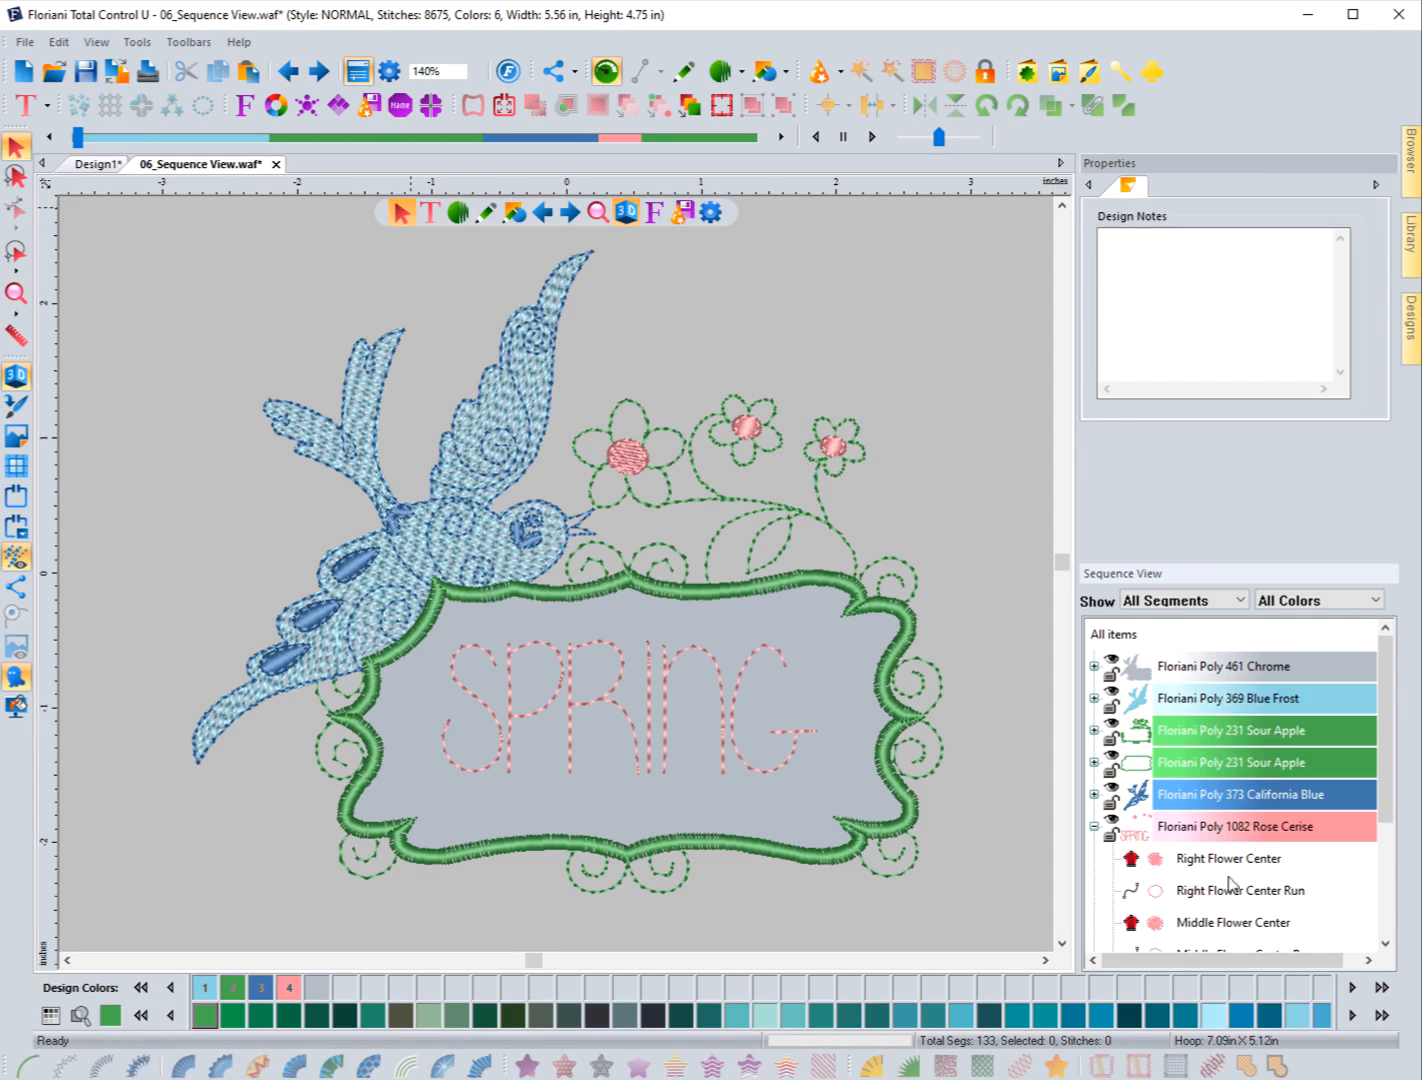
Move Right Flower Center Run out of the Rose Cerise group to directly after the Chrome block
scroll(1229, 885, down, 2)
click(1155, 860)
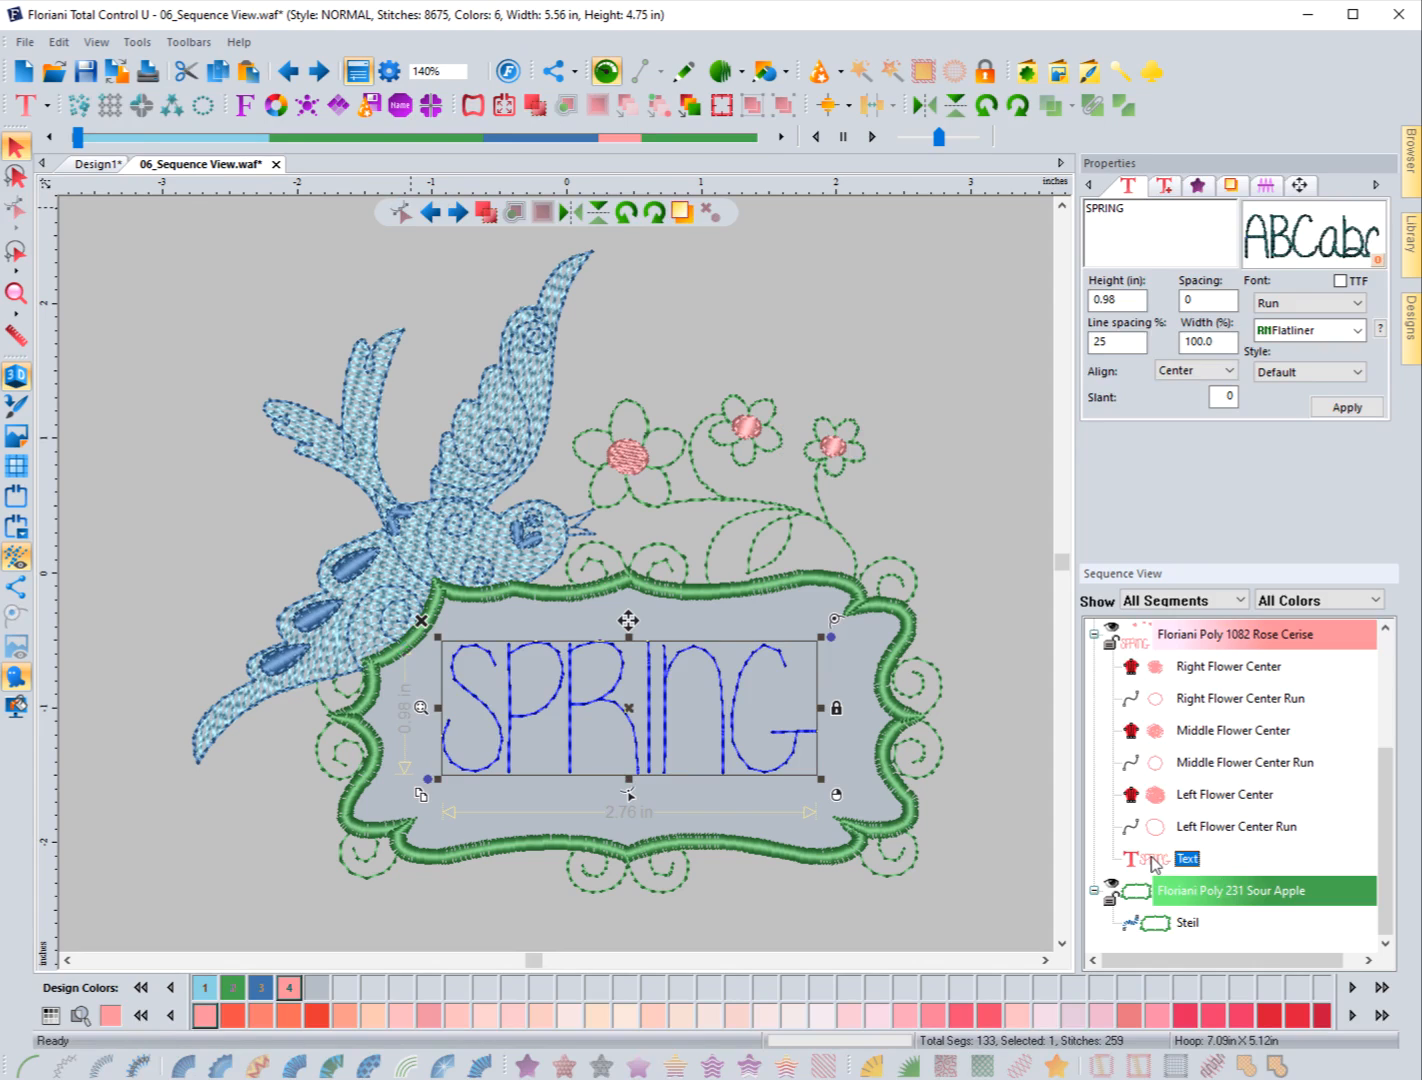
drag(1155, 866, 1167, 677)
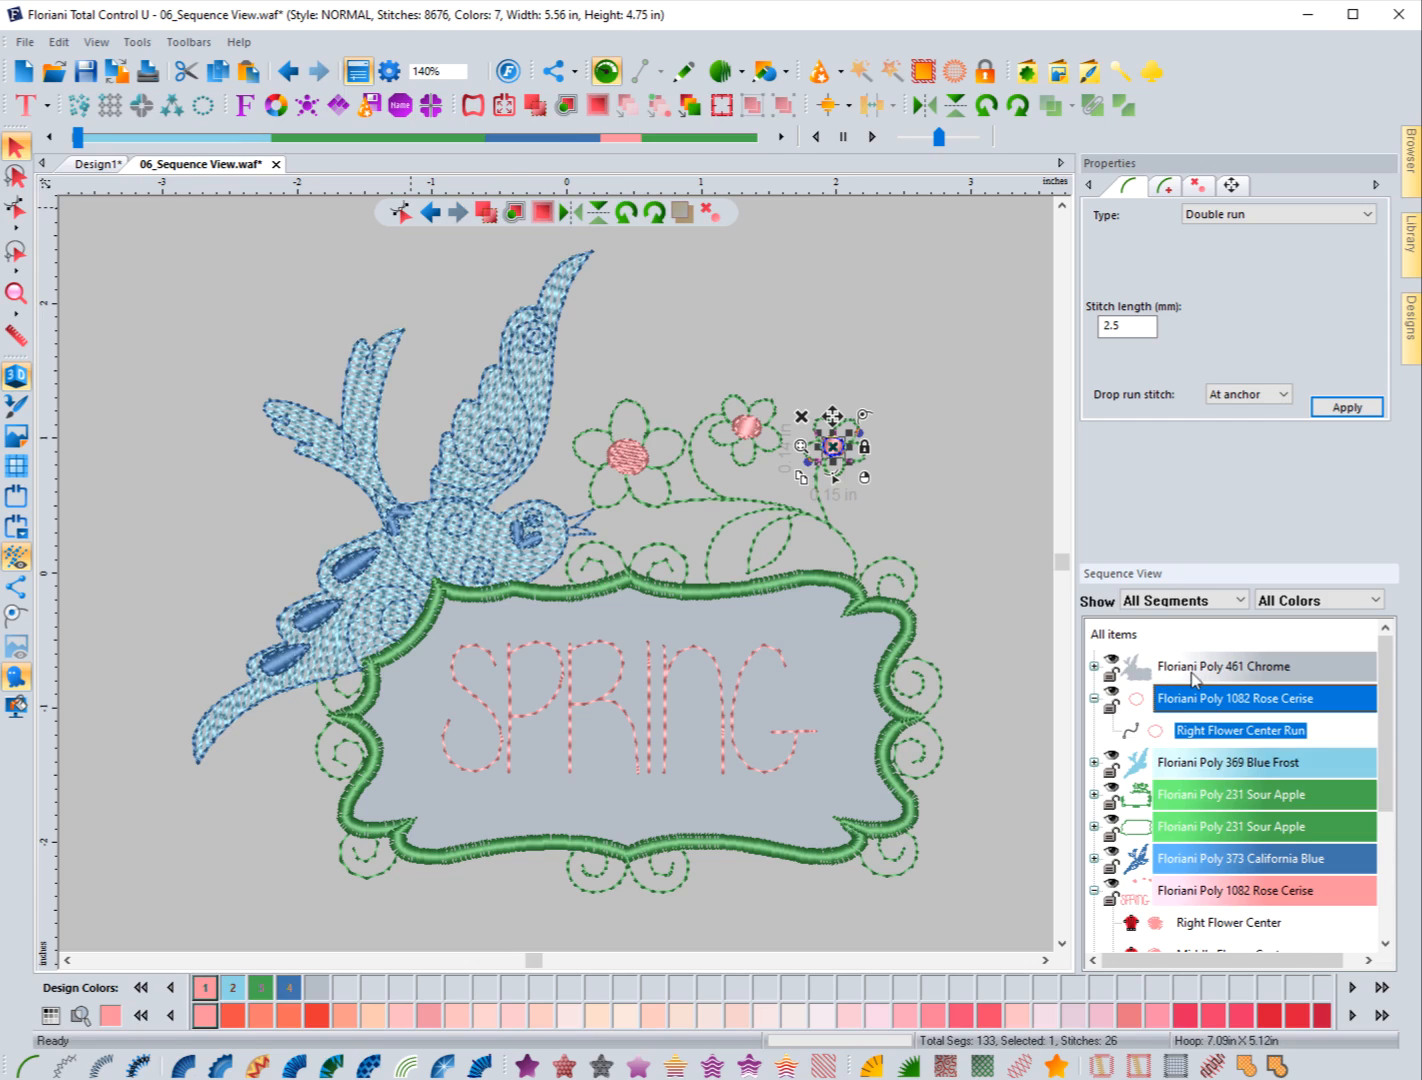
click(1188, 728)
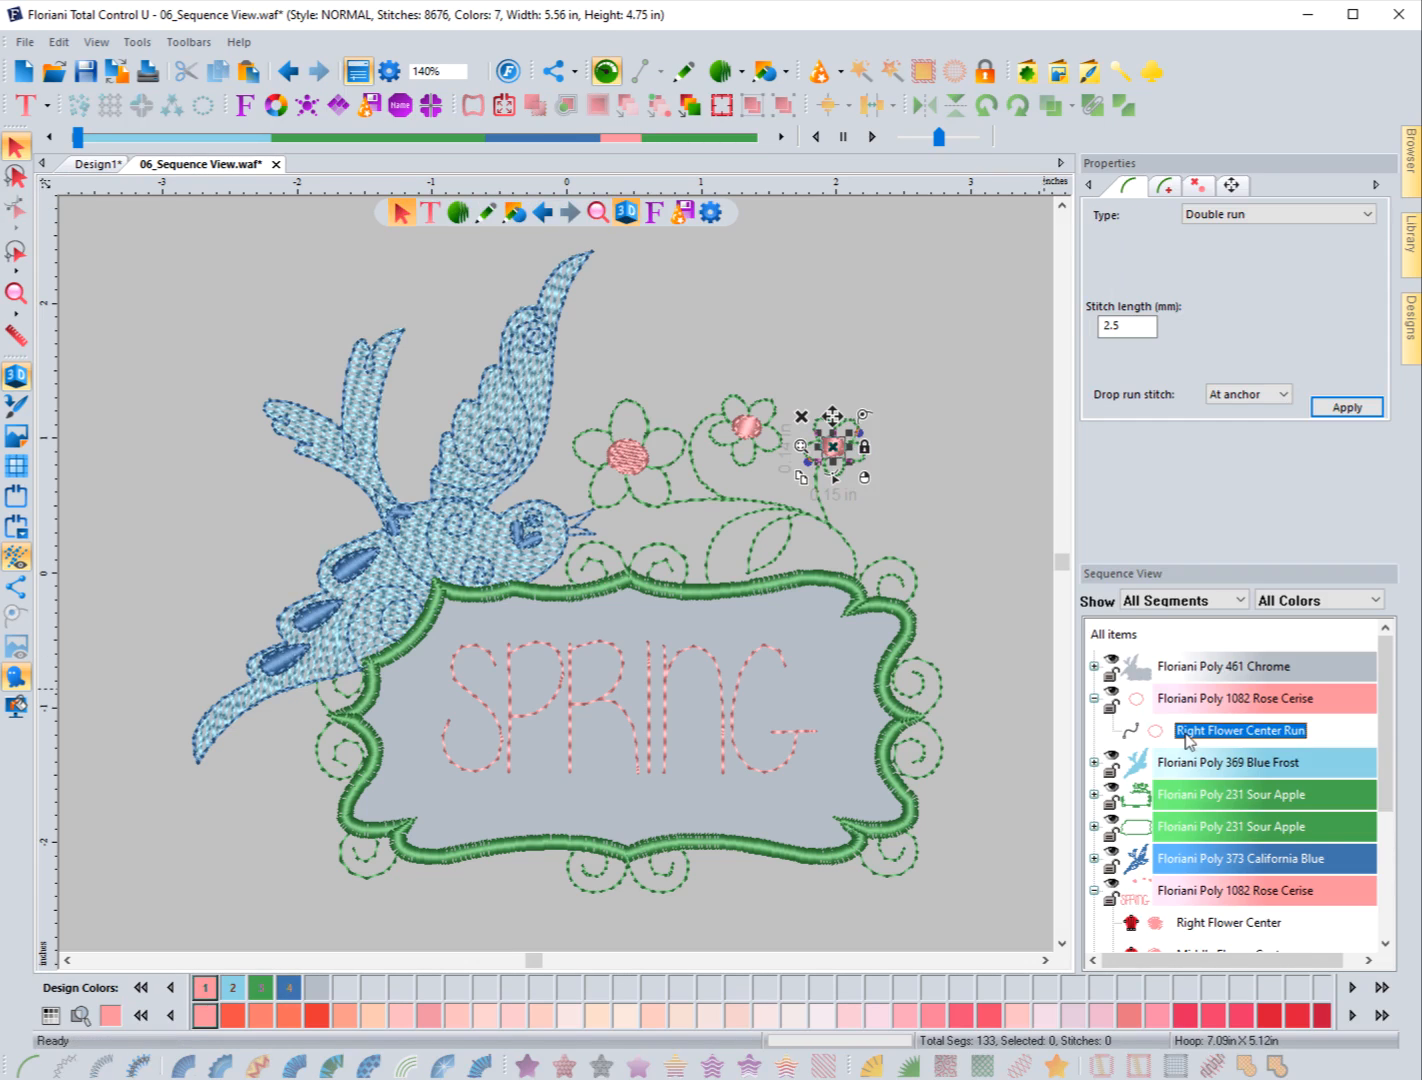
Move the SPRING Text segment out of the Rose Cerise group to between the second Sour Apple block and California Blue
scroll(1182, 765, down, 2)
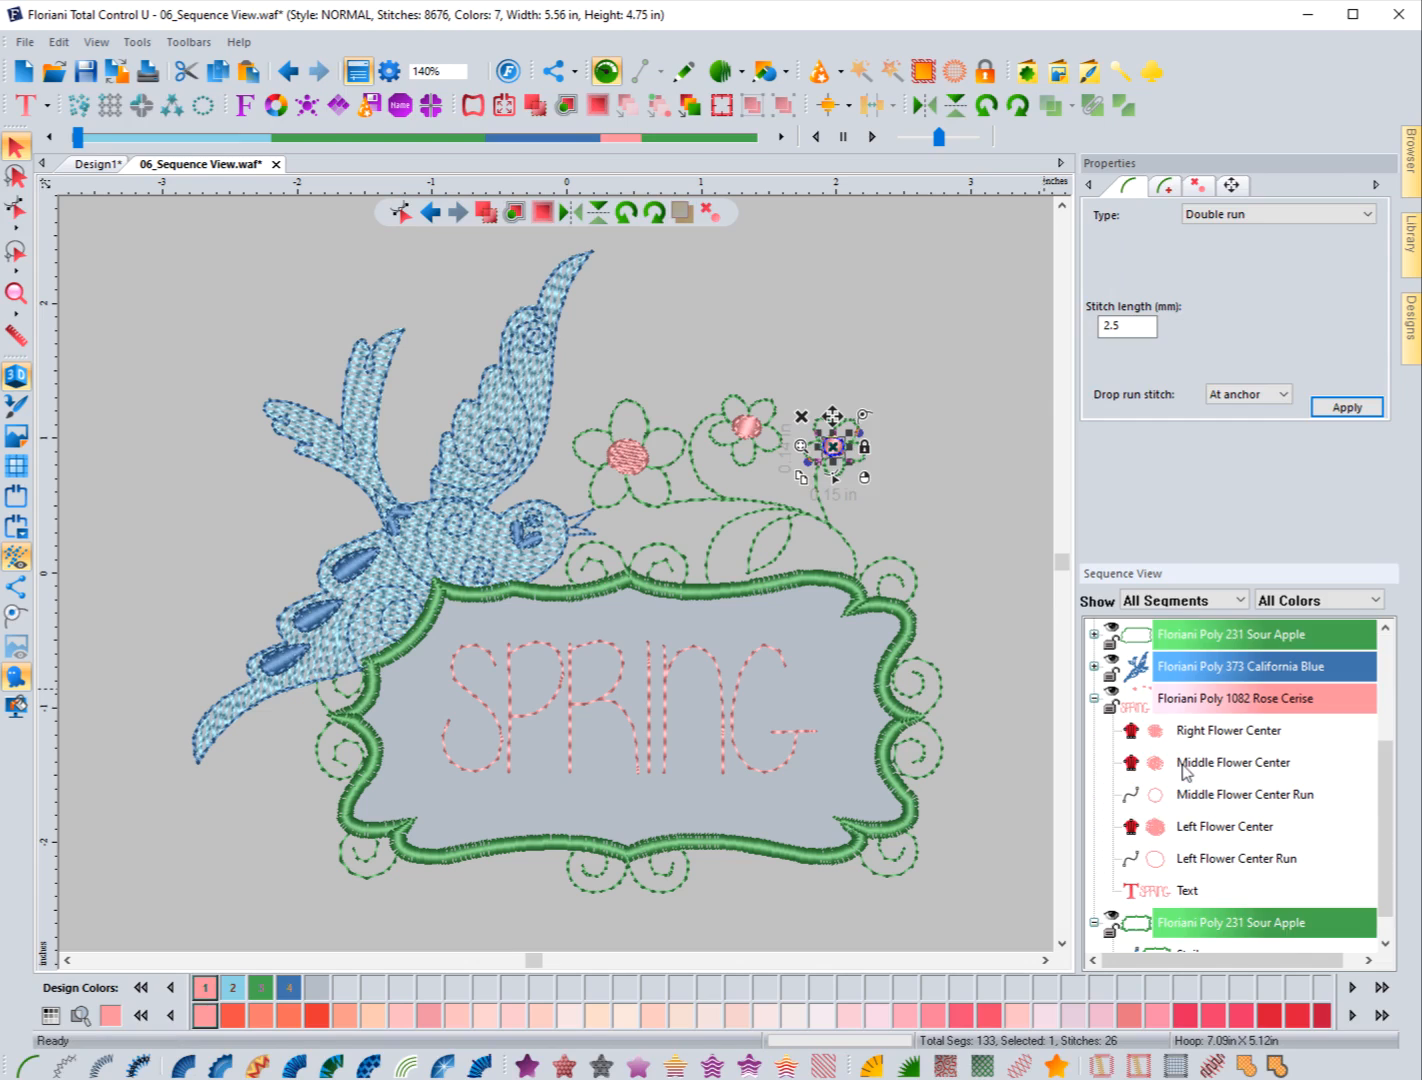
click(1164, 893)
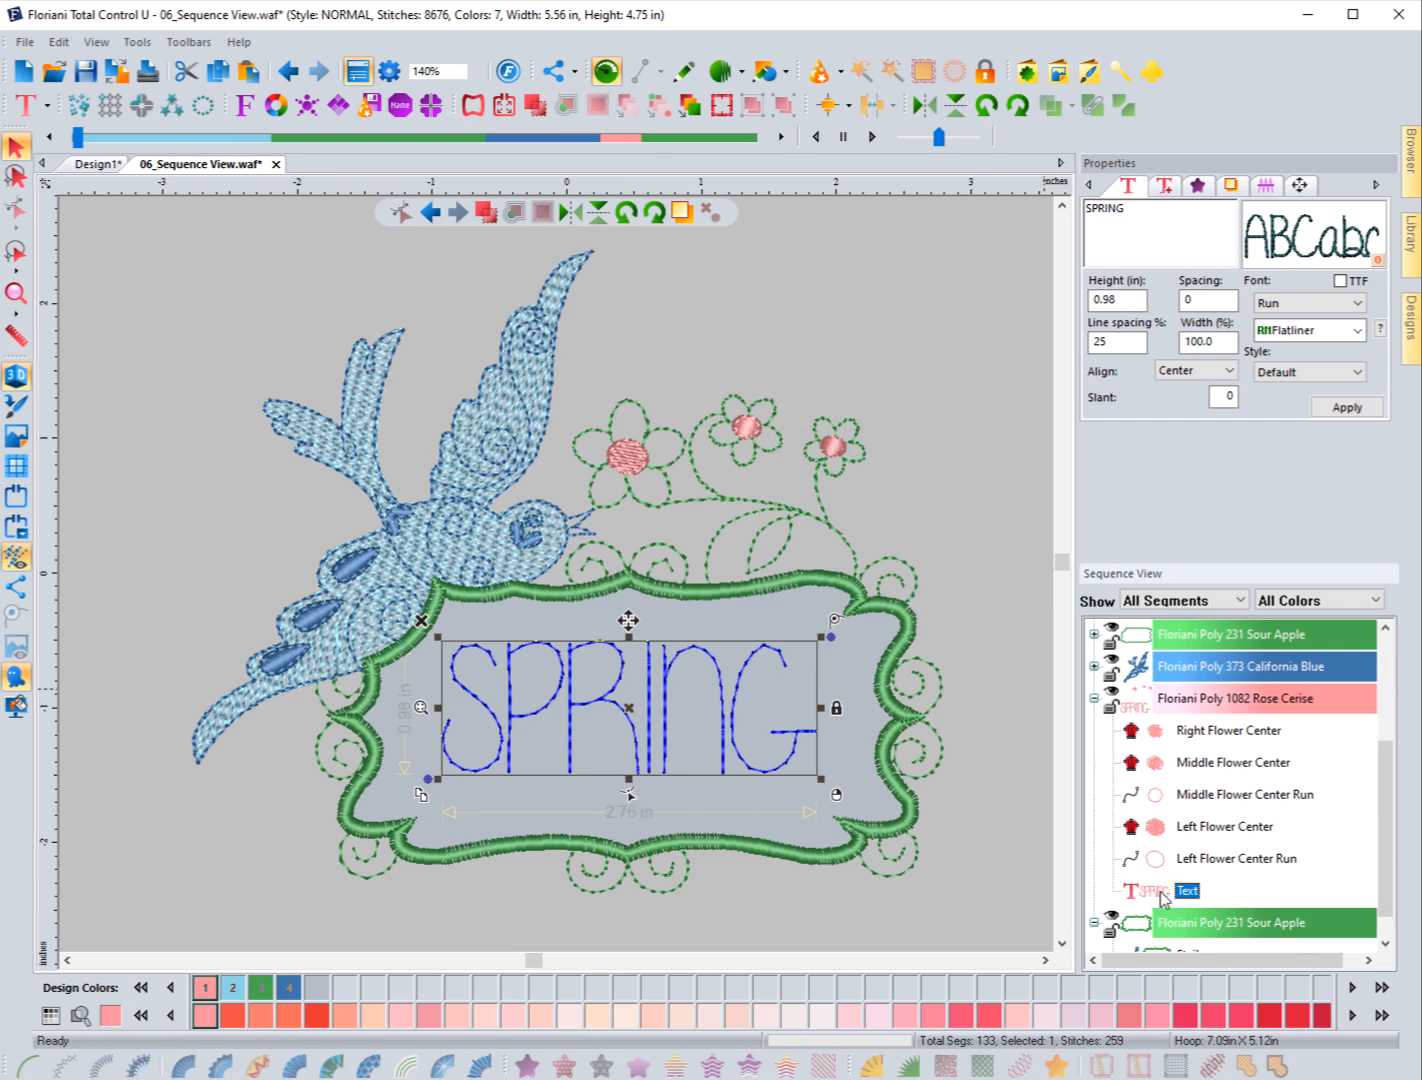
drag(1155, 897, 1149, 655)
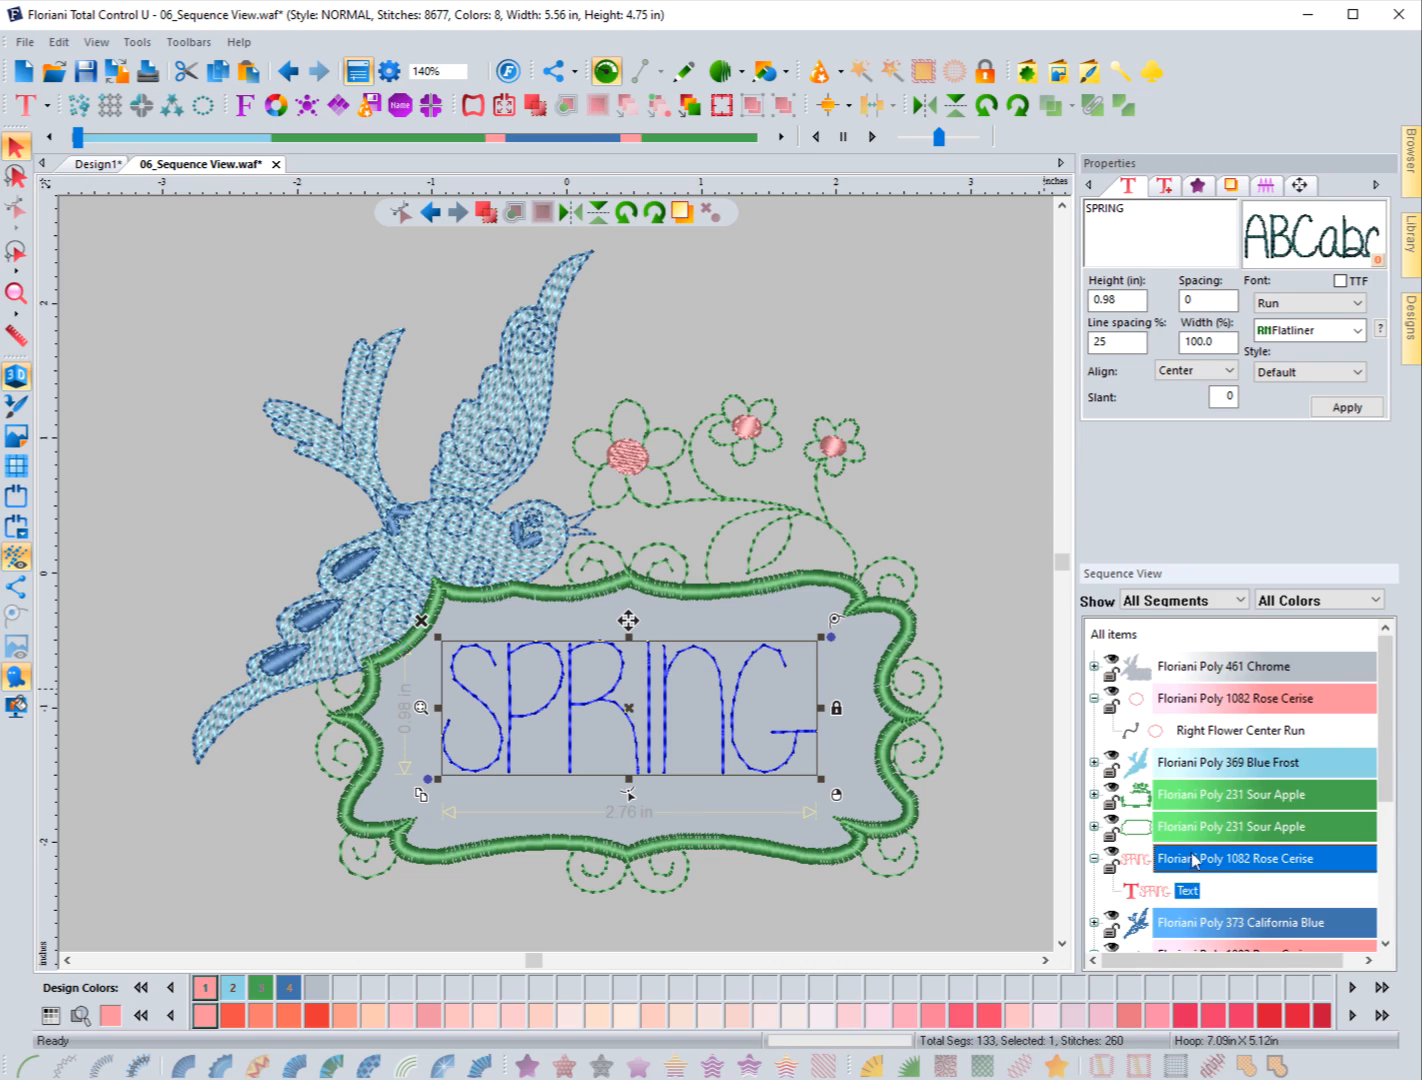
click(1139, 864)
Collapse all three Rose Cerise blocks and the last Sour Apple block so the sequence lists only color blocks
scroll(1200, 900, down, 3)
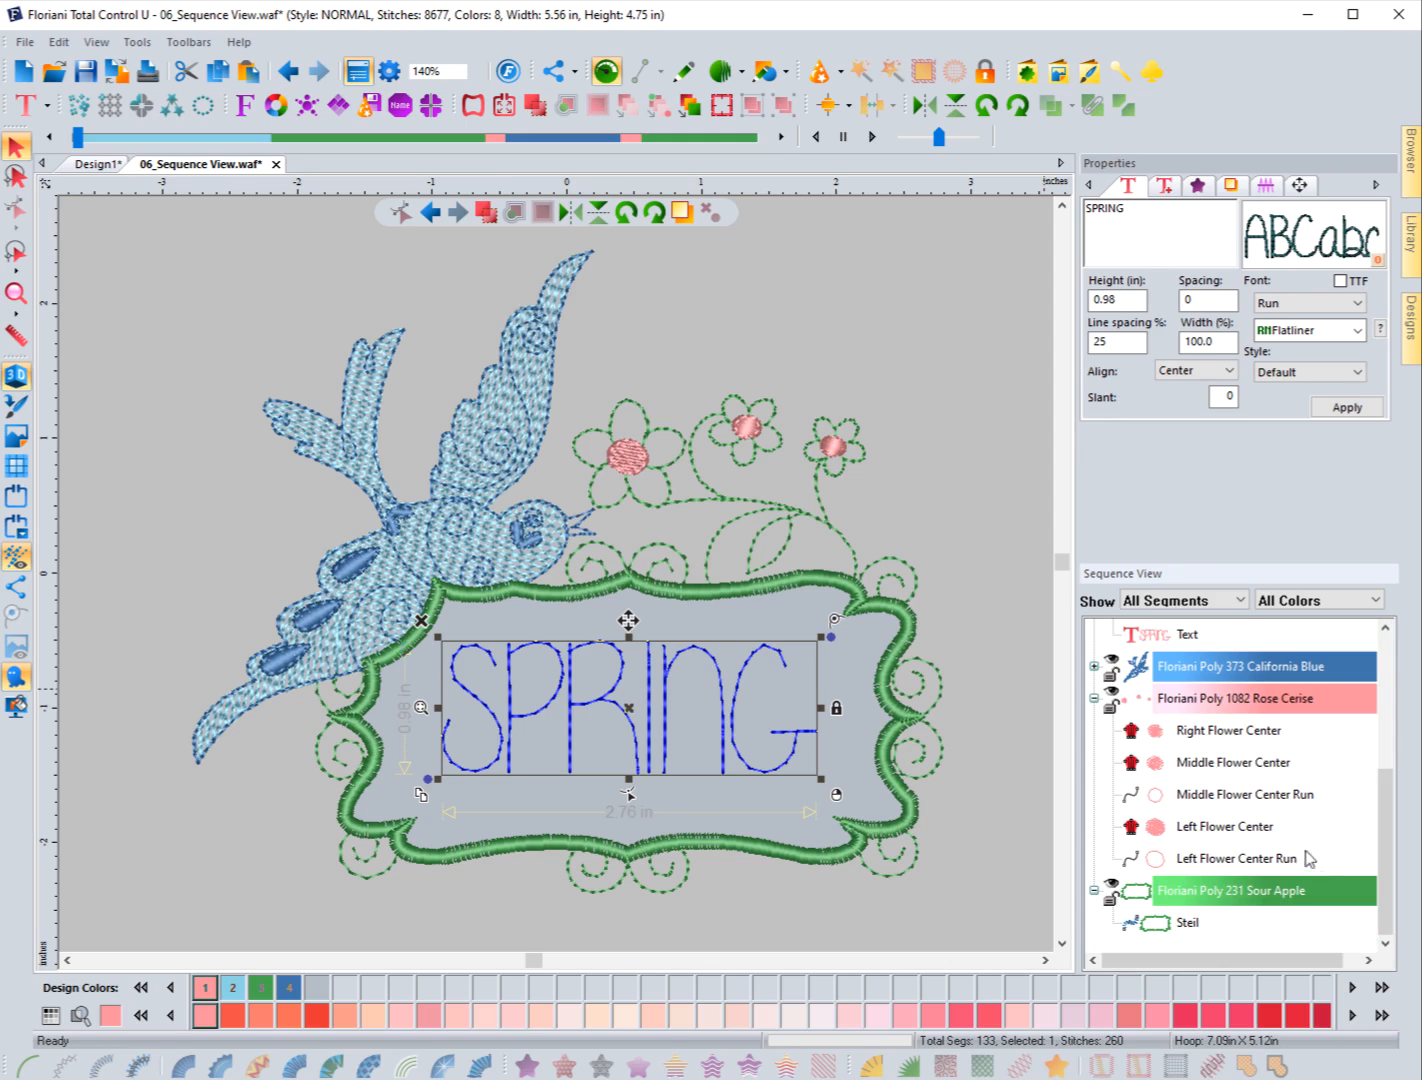
scroll(1212, 890, up, 5)
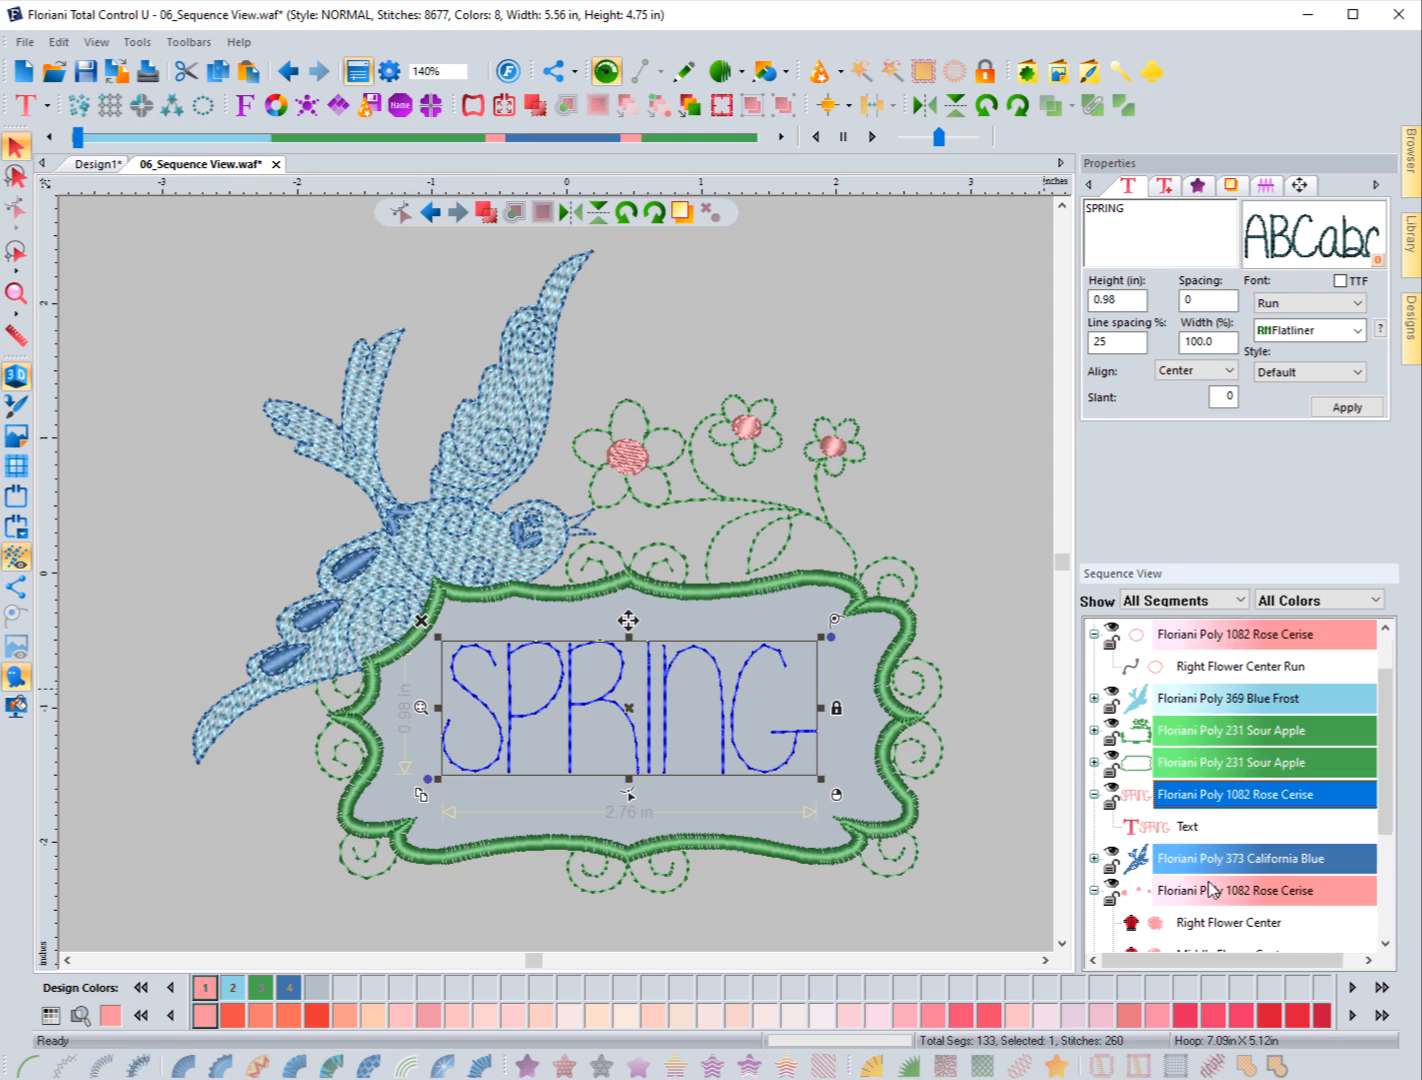
click(1095, 699)
click(1095, 827)
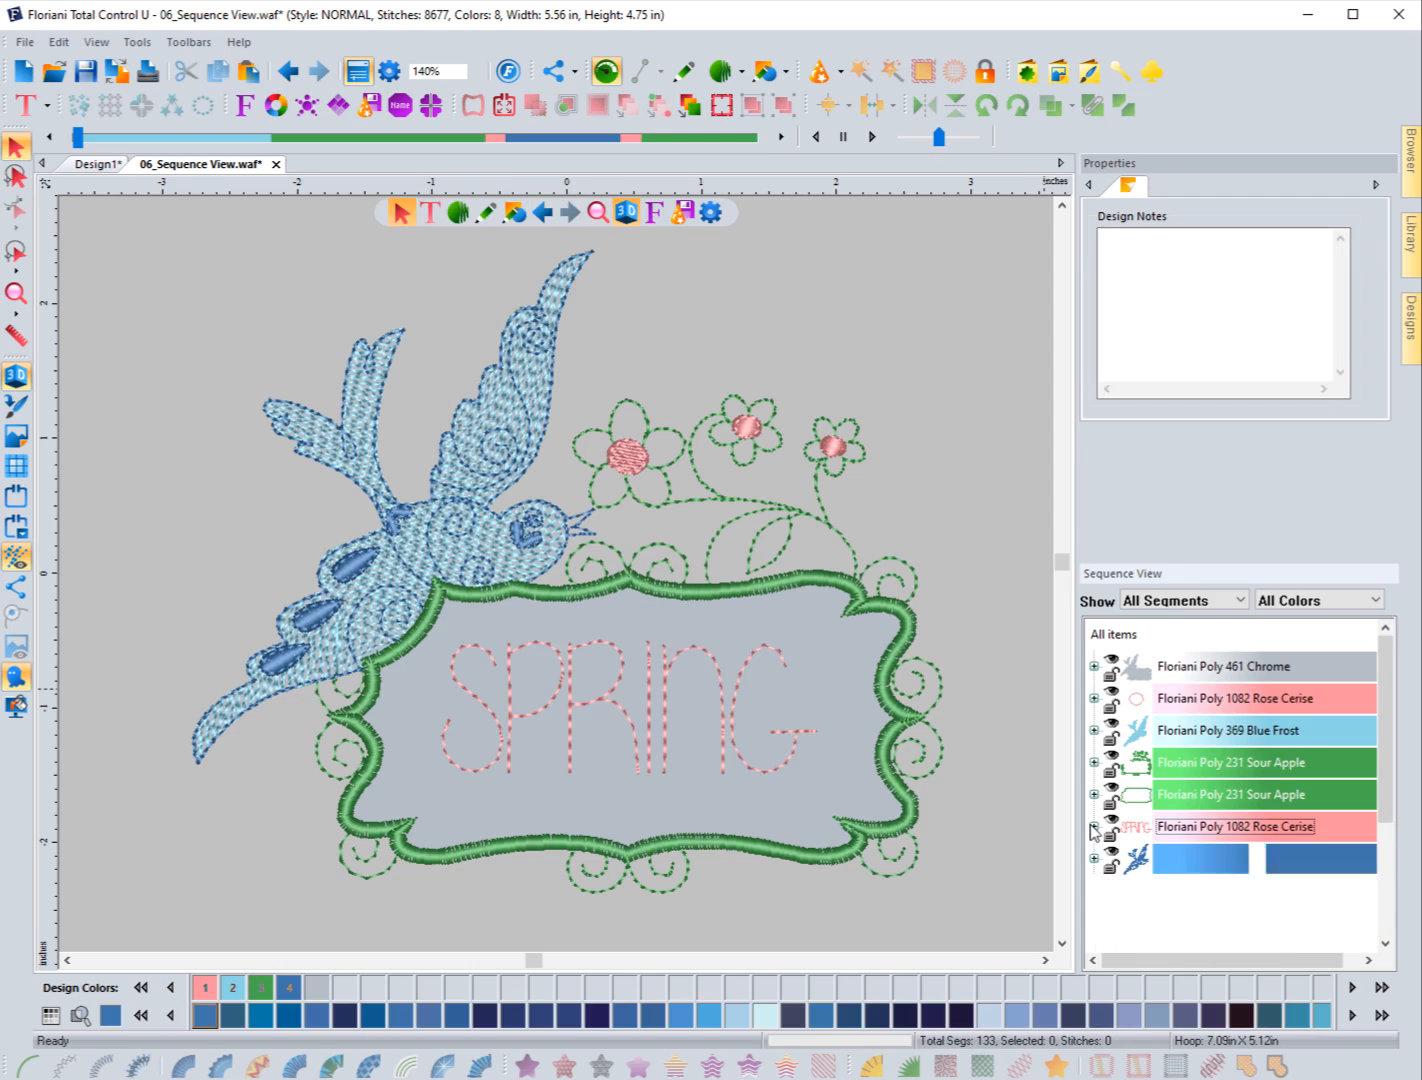
click(1094, 890)
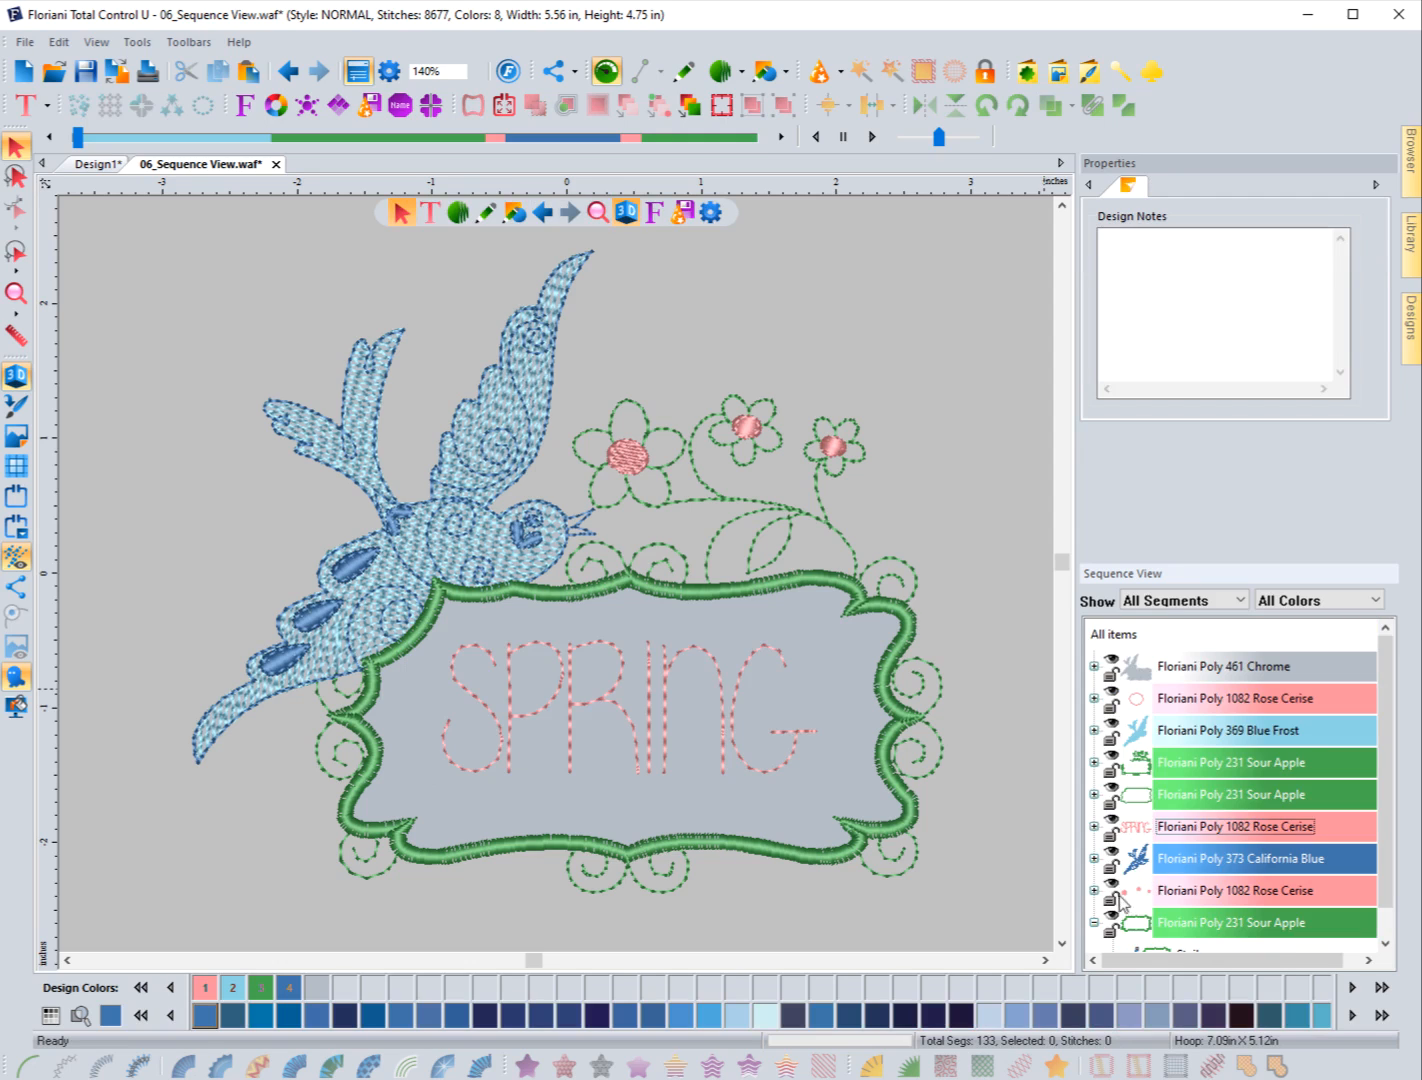
scroll(1168, 898, down, 1)
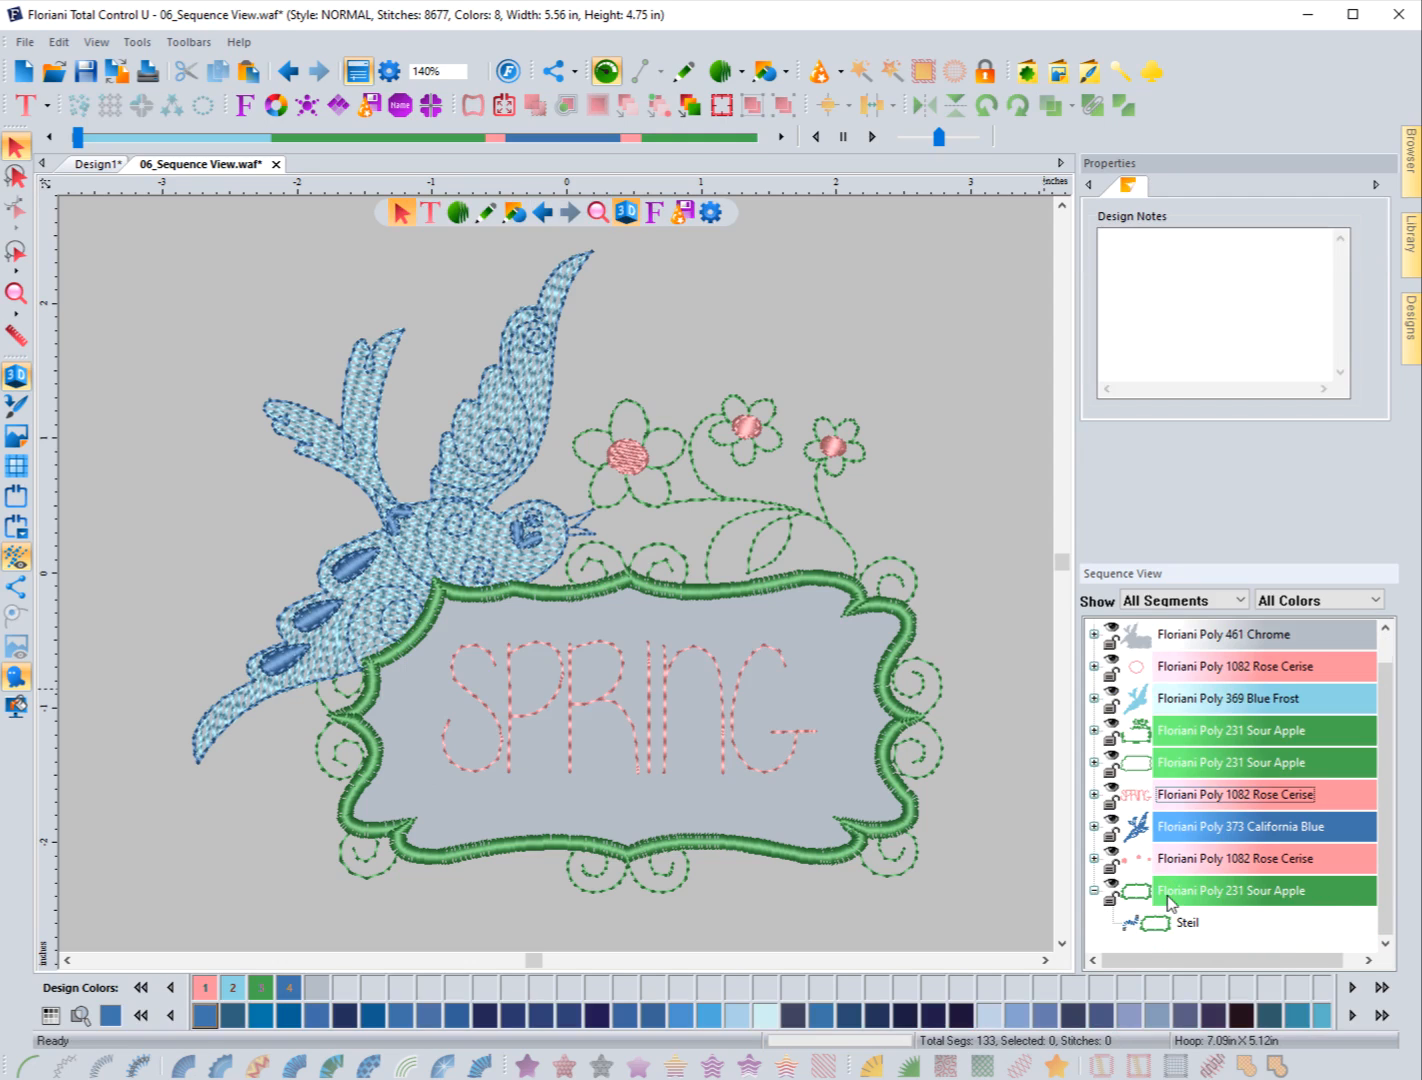
click(1095, 889)
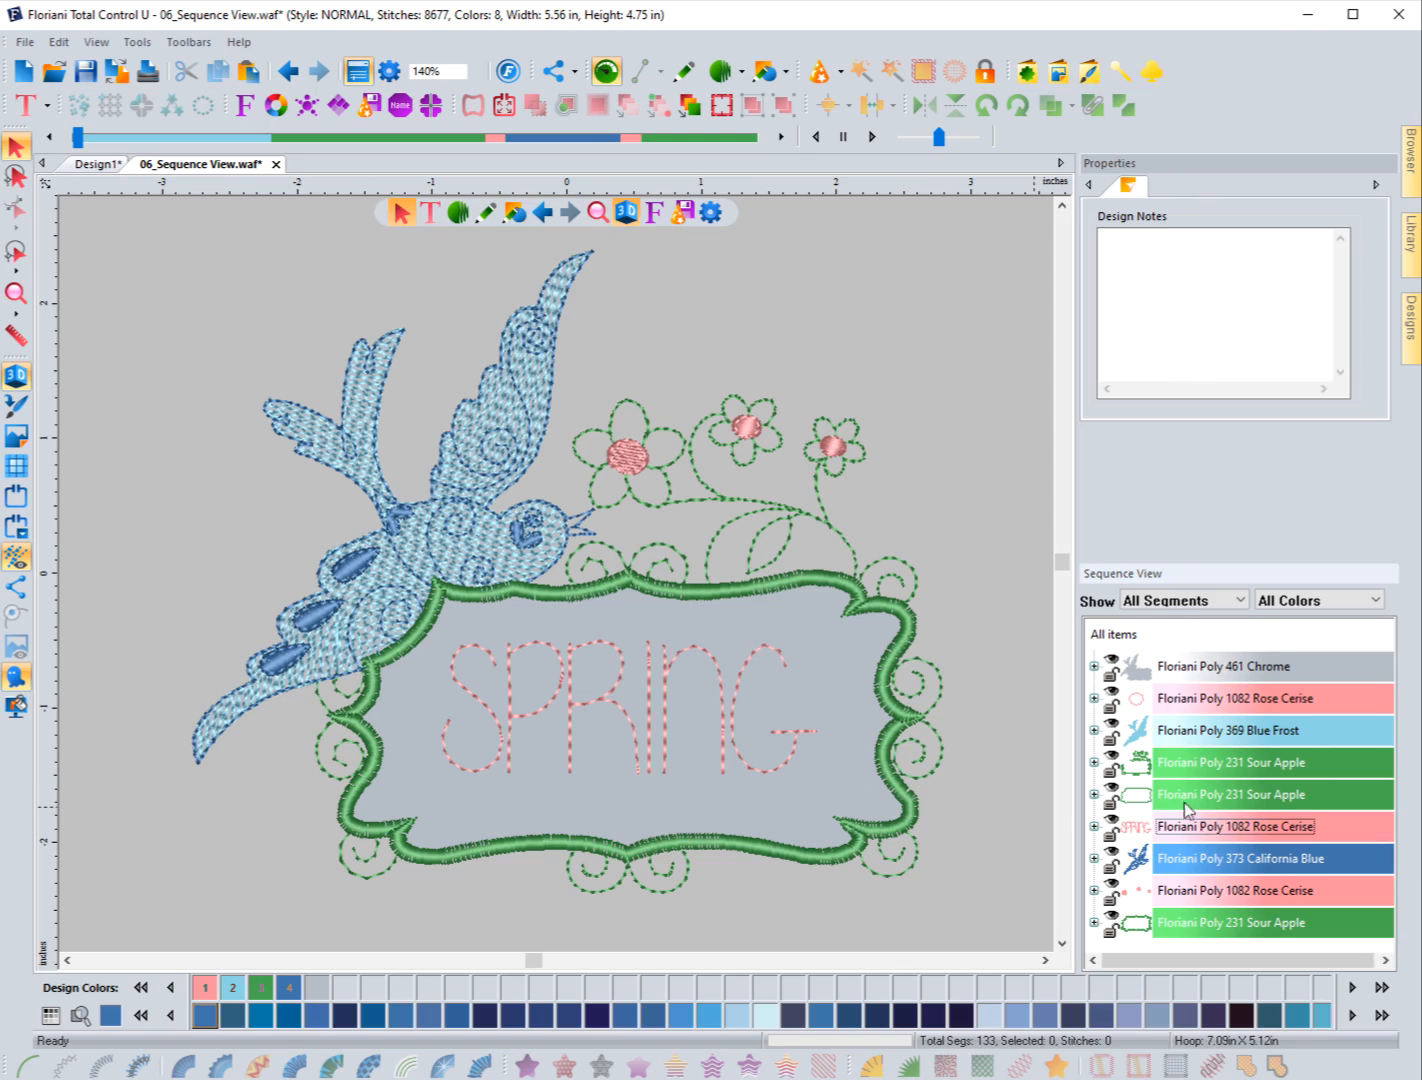